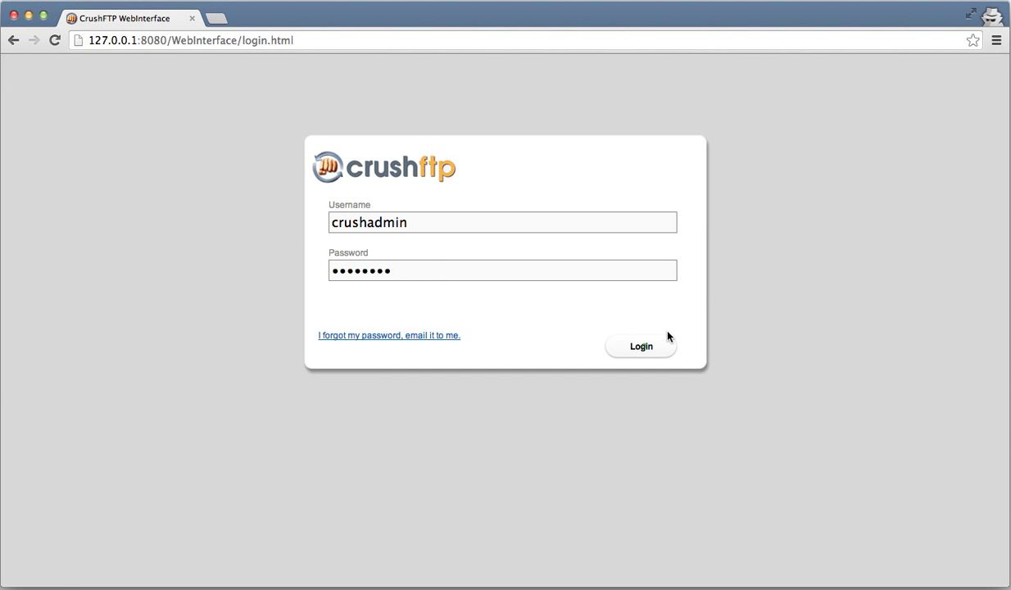
- Log in as administrator and open the User Manager from the Admin area
{"action": "left_click", "coordinate": [643, 345]}
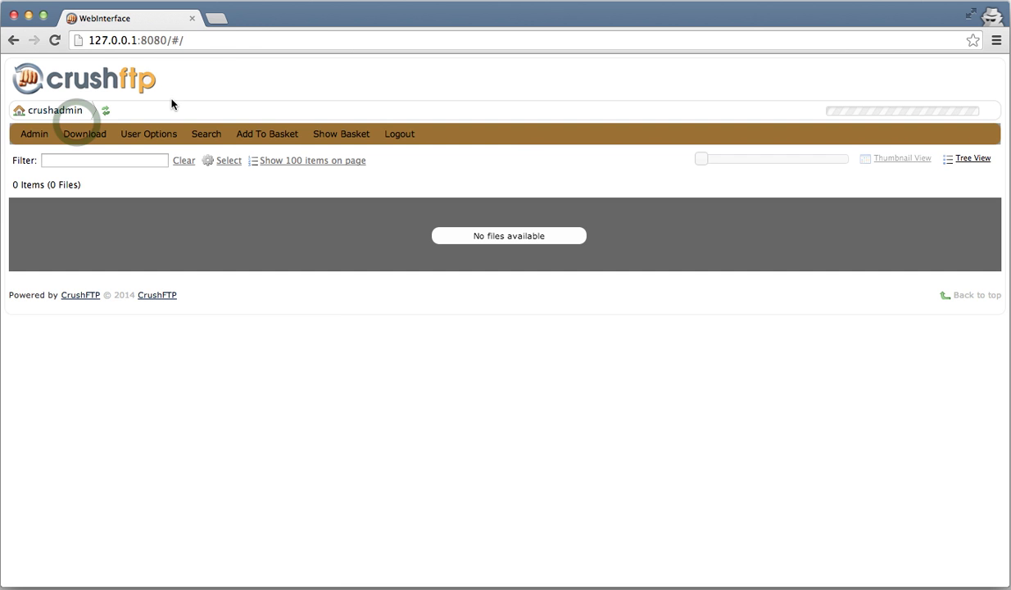
{"action": "left_click", "coordinate": [34, 135]}
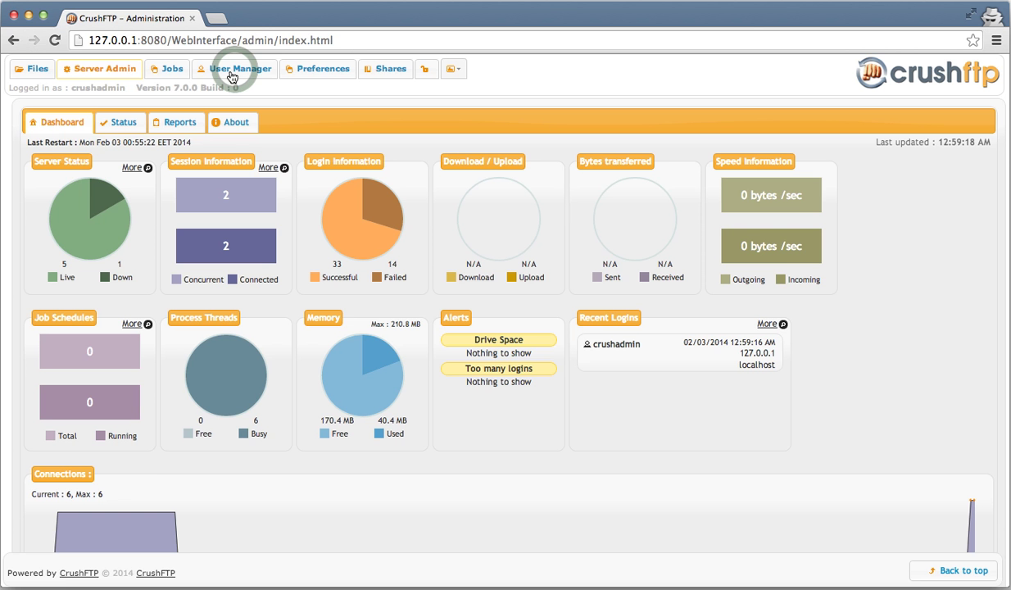
{"action": "left_click", "coordinate": [233, 74]}
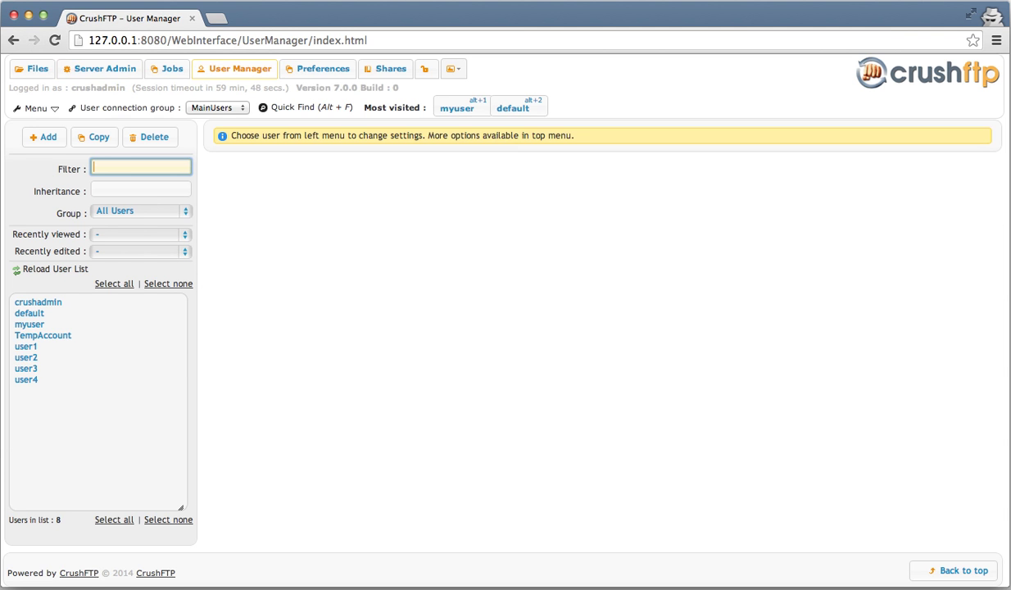
- Clear the user filter and load myuser's settings through Quick Locate (Alt+F)
{"action": "type", "text": "myus"}
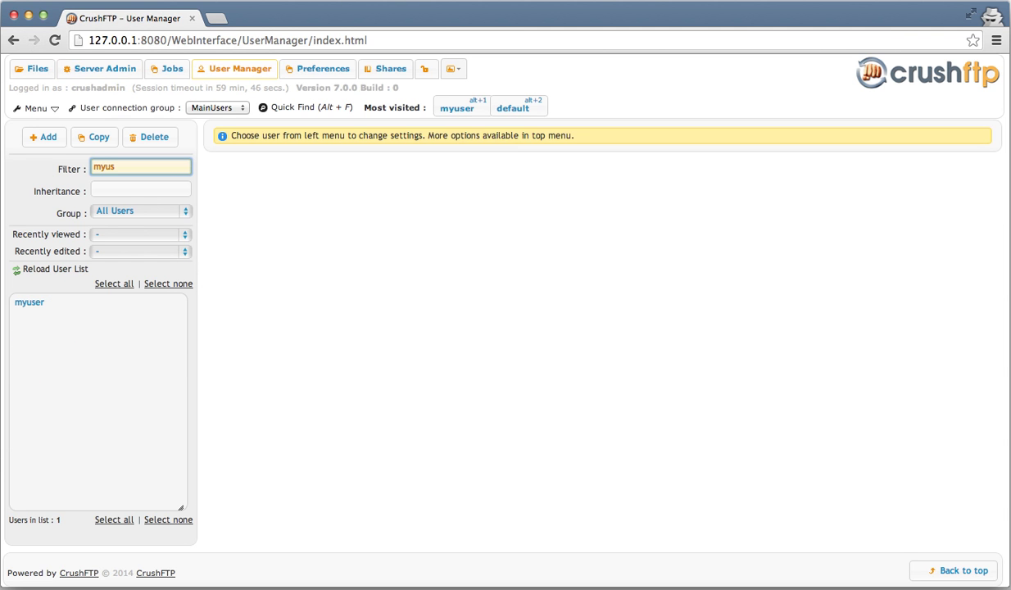
{"action": "key", "text": "super+a"}
{"action": "key", "text": "BackSpace"}
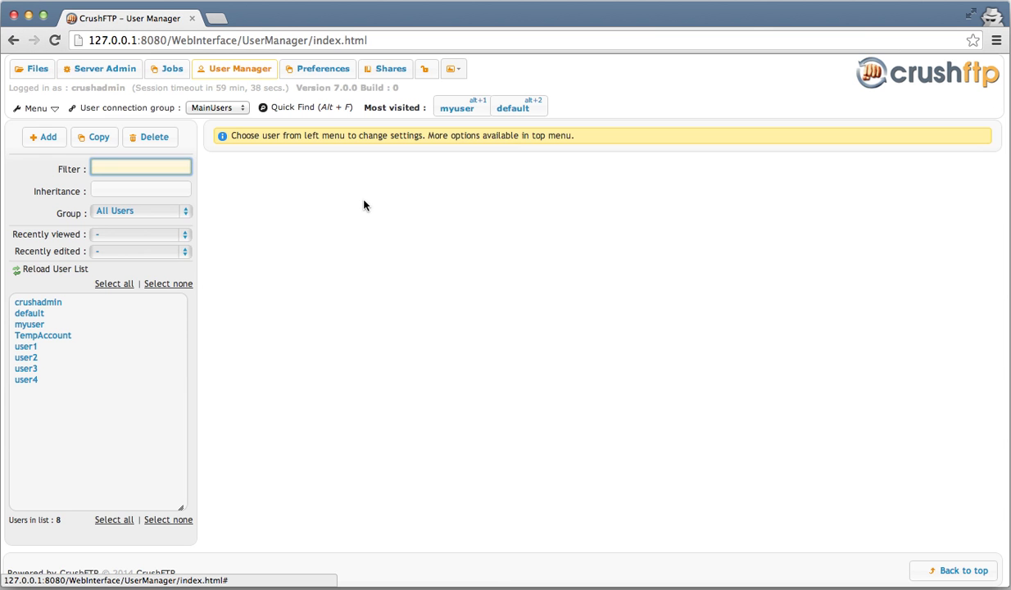
{"action": "key", "text": "alt+f"}
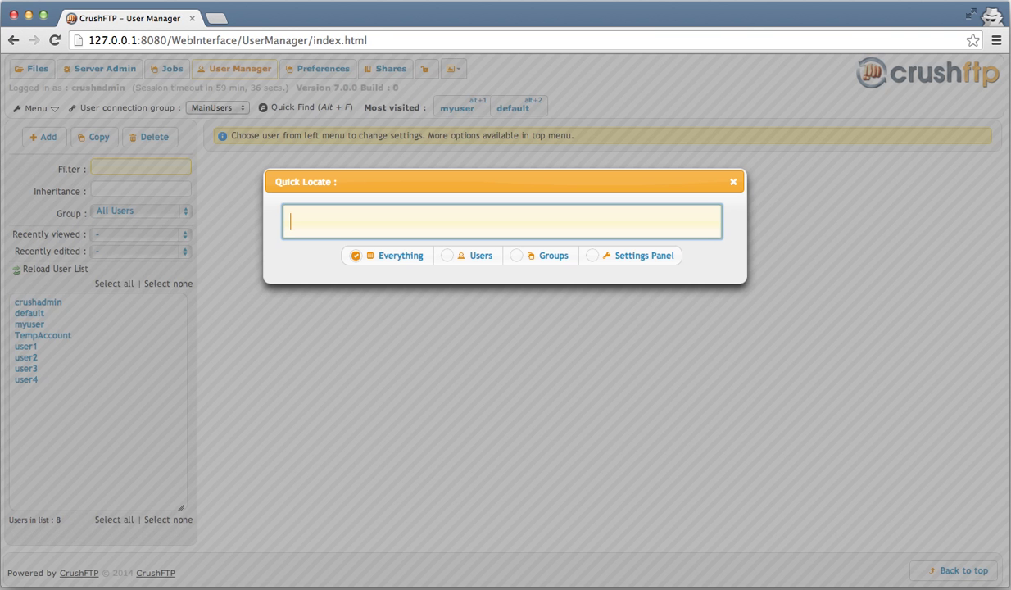
{"action": "type", "text": "myuser"}
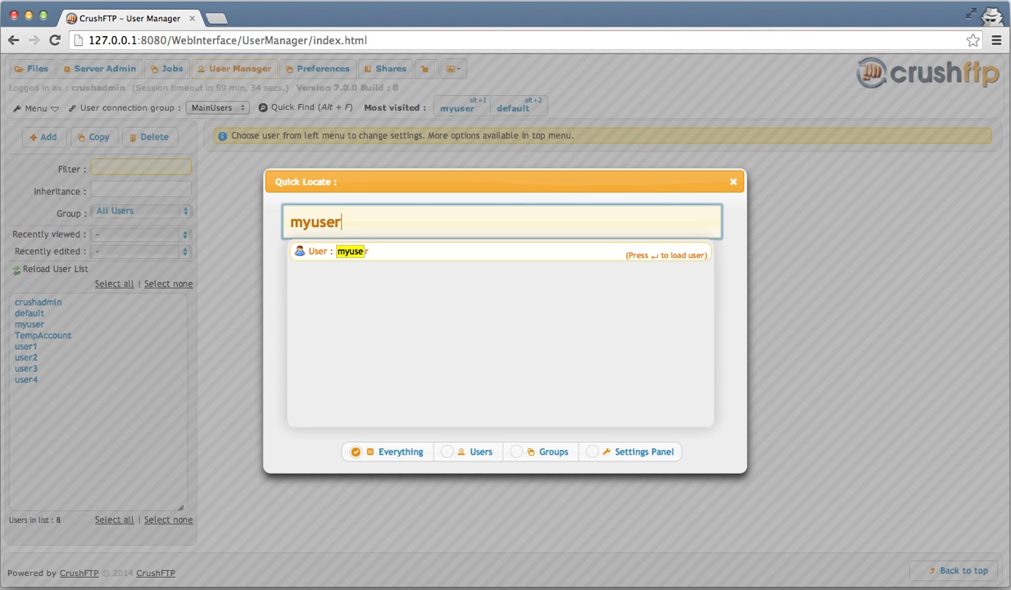
{"action": "key", "text": "Return"}
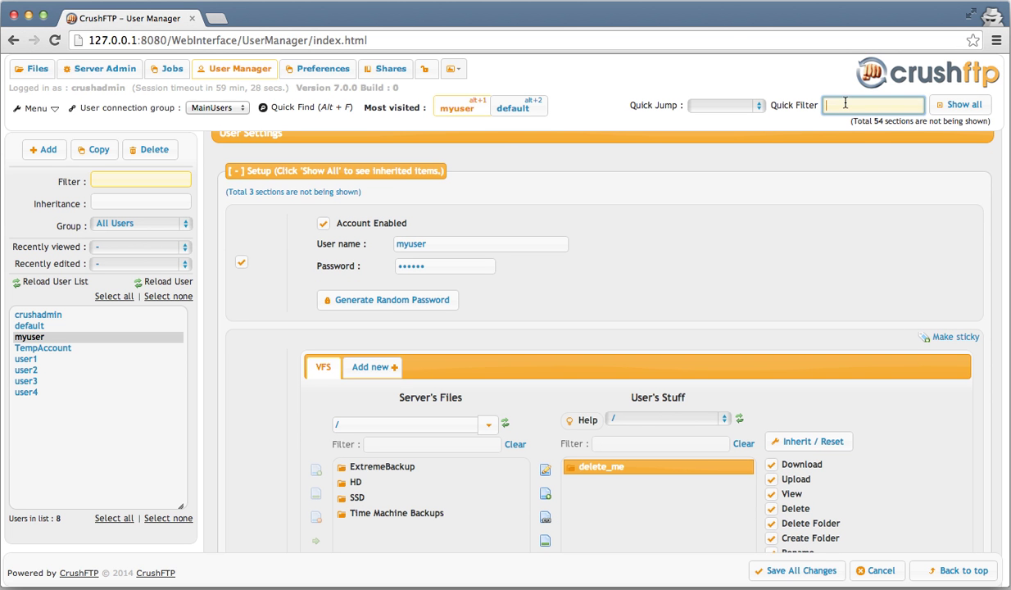
{"action": "type", "text": "publ"}
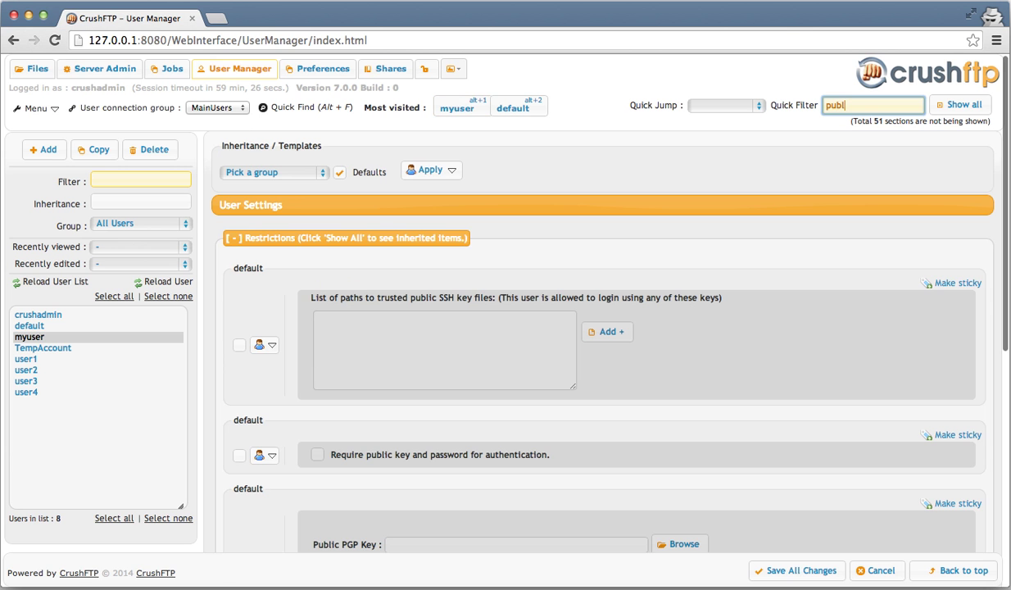
{"action": "type", "text": "i"}
{"action": "key", "text": "super+a"}
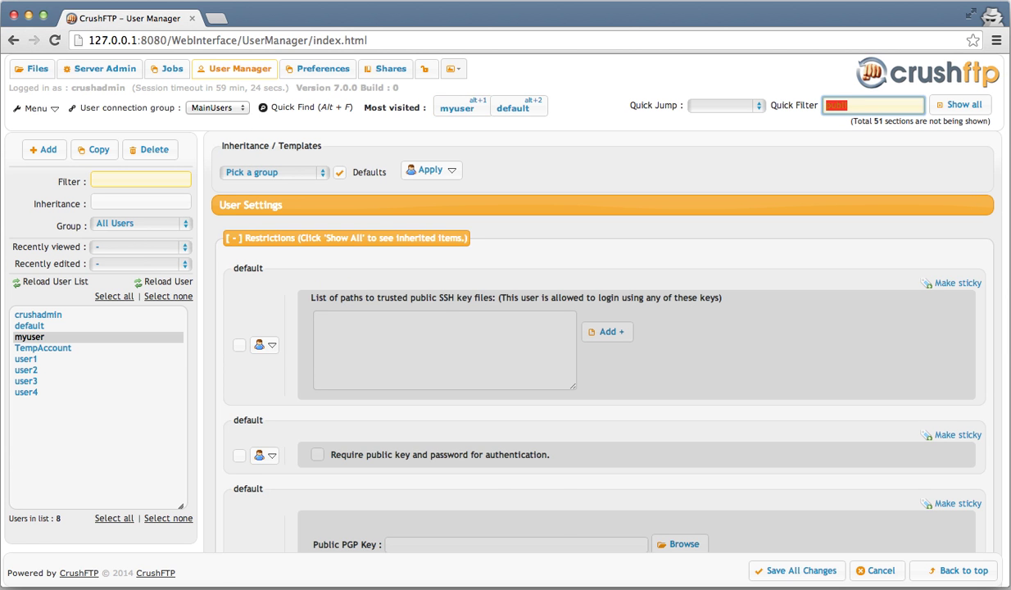
{"action": "key", "text": "BackSpace"}
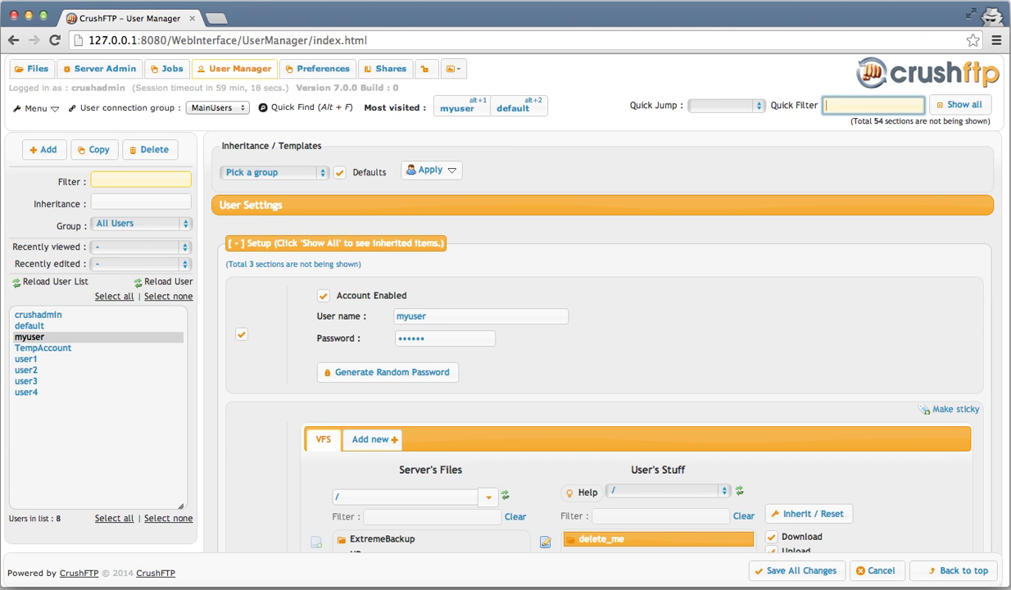
{"action": "type", "text": "custom"}
{"action": "key", "text": "BackSpace"}
{"action": "key", "text": "BackSpace"}
{"action": "key", "text": "BackSpace"}
{"action": "key", "text": "BackSpace"}
{"action": "key", "text": "BackSpace"}
{"action": "key", "text": "BackSpace"}
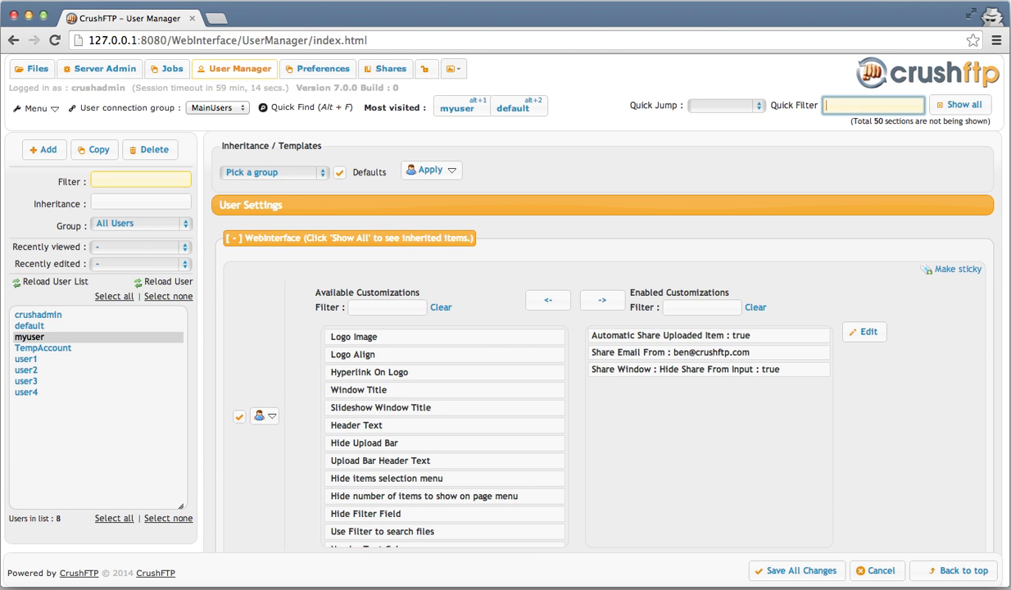
{"action": "key", "text": "alt+f"}
{"action": "key", "text": "Escape"}
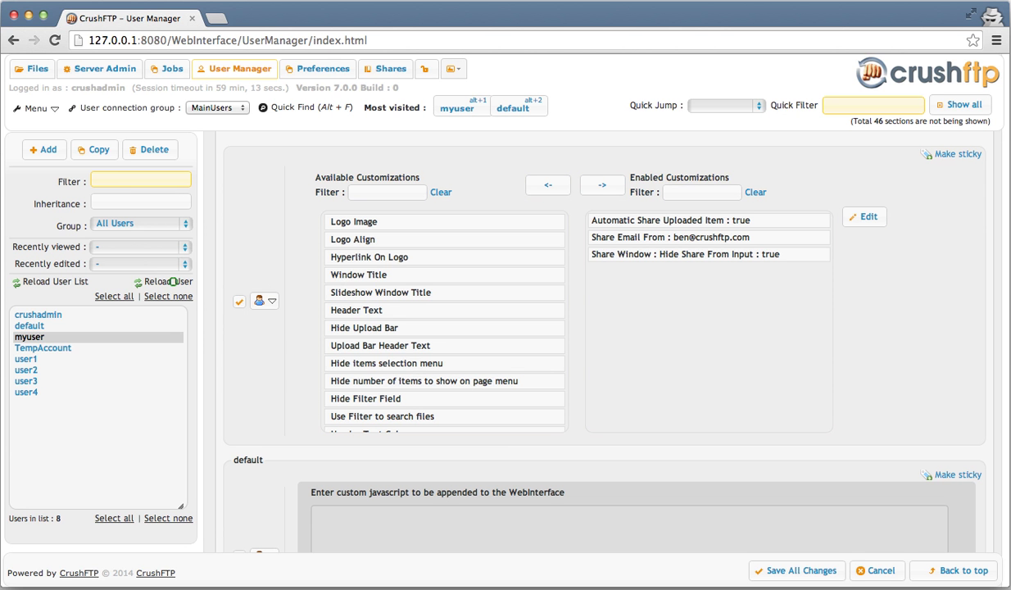
{"action": "left_click", "coordinate": [172, 281]}
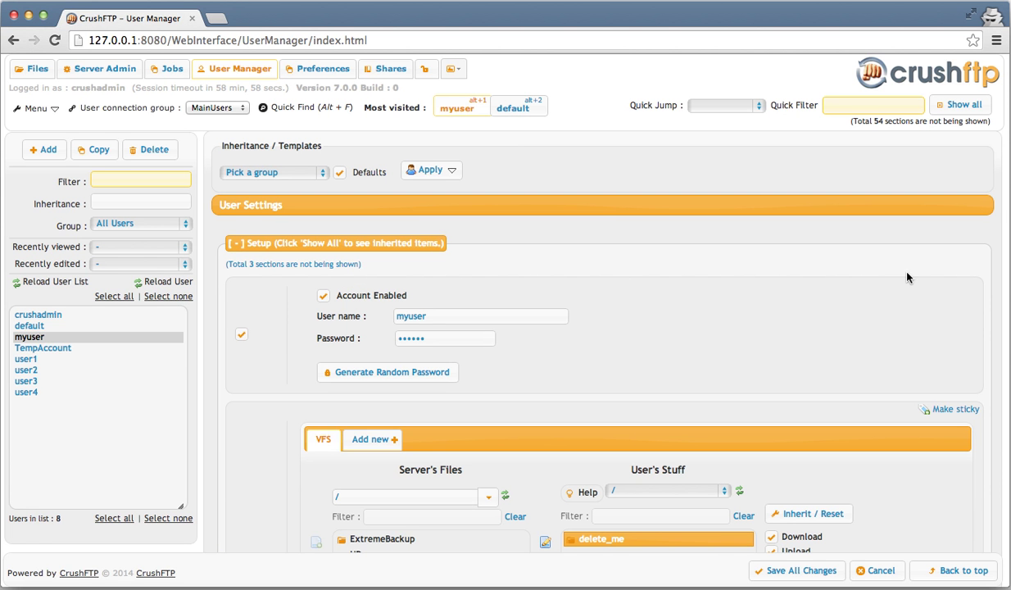
- Show all of myuser's settings, including those inherited from the default user
{"action": "scroll", "coordinate": [907, 276], "scroll_direction": "down", "scroll_amount": 2}
{"action": "scroll", "coordinate": [910, 268], "scroll_direction": "down", "scroll_amount": 10}
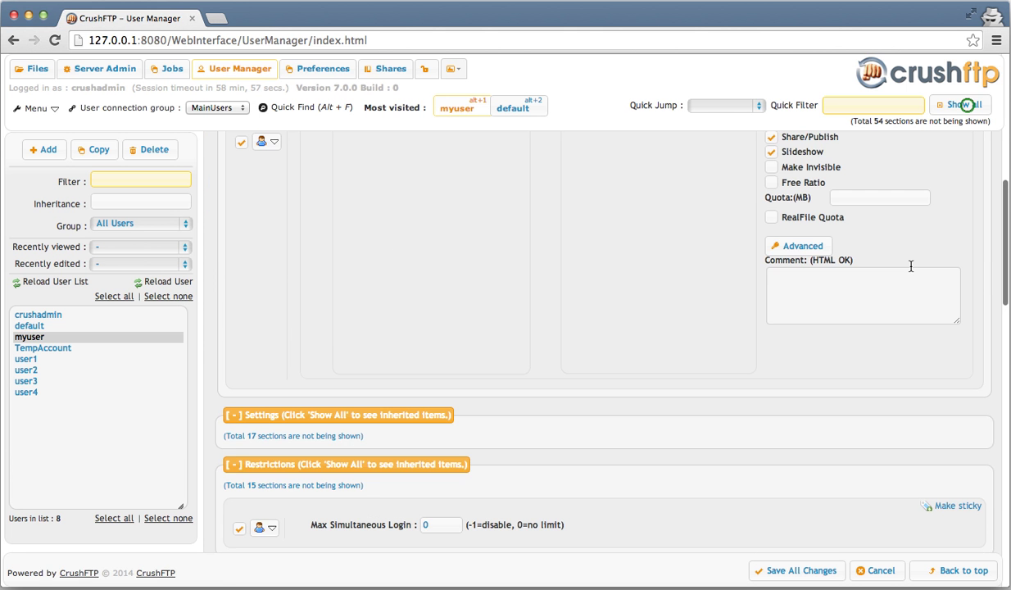
{"action": "left_click", "coordinate": [966, 106]}
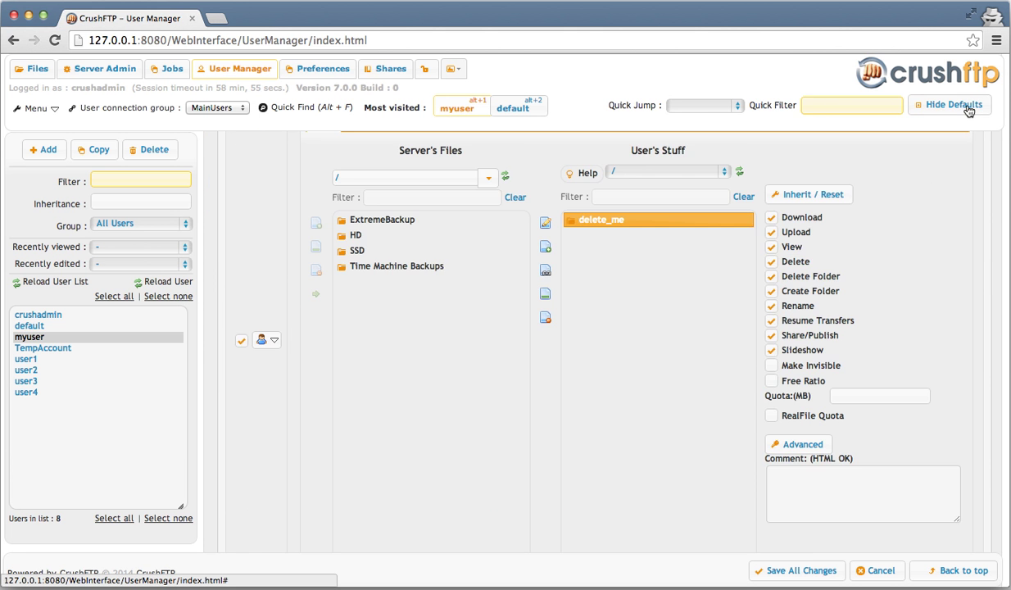
{"action": "scroll", "coordinate": [932, 275], "scroll_direction": "down", "scroll_amount": 3}
{"action": "scroll", "coordinate": [932, 274], "scroll_direction": "down", "scroll_amount": 10}
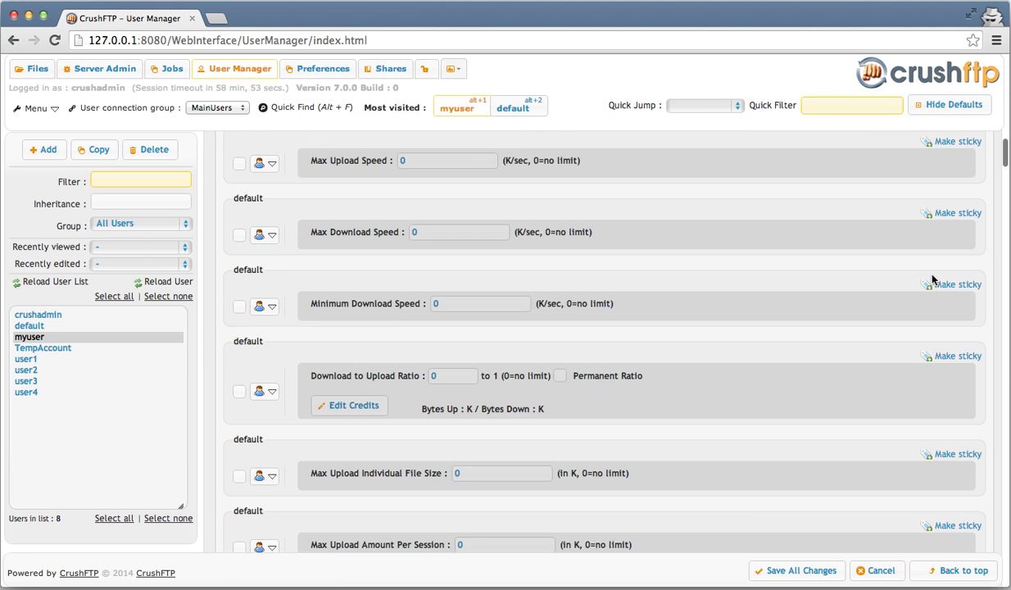
{"action": "scroll", "coordinate": [932, 280], "scroll_direction": "down", "scroll_amount": 5}
{"action": "scroll", "coordinate": [932, 280], "scroll_direction": "down", "scroll_amount": 4}
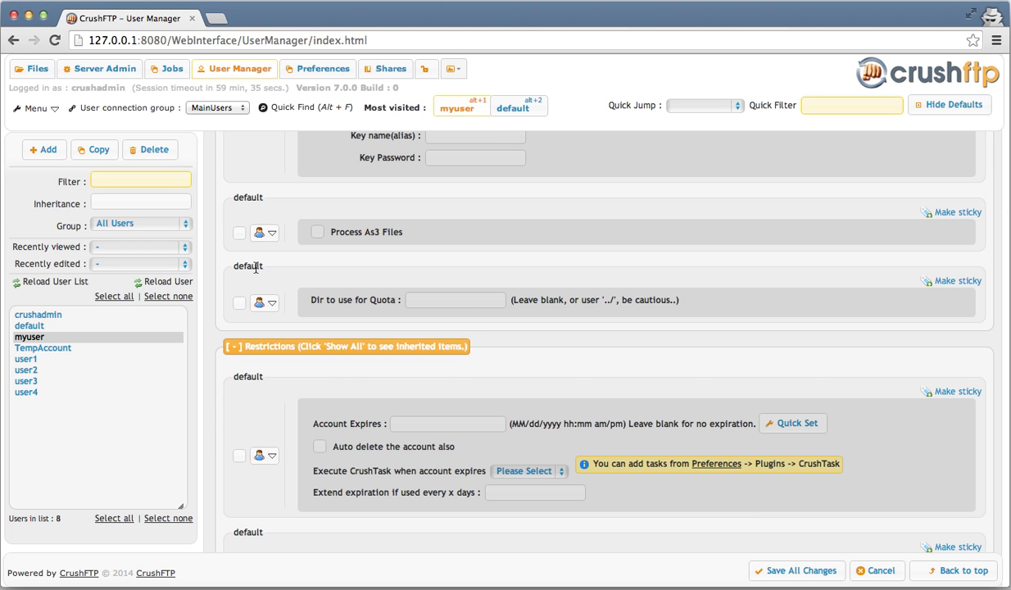
- Scroll through myuser's Settings and Restrictions sections to review them
{"action": "scroll", "coordinate": [255, 270], "scroll_direction": "down", "scroll_amount": 5}
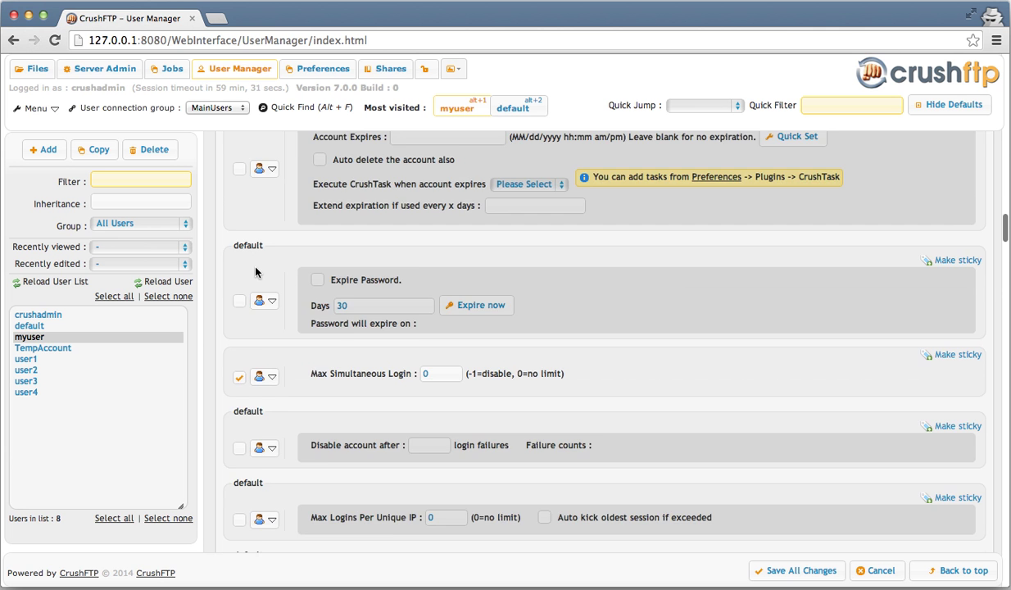
{"action": "scroll", "coordinate": [256, 272], "scroll_direction": "down", "scroll_amount": 5}
{"action": "scroll", "coordinate": [255, 272], "scroll_direction": "down", "scroll_amount": 5}
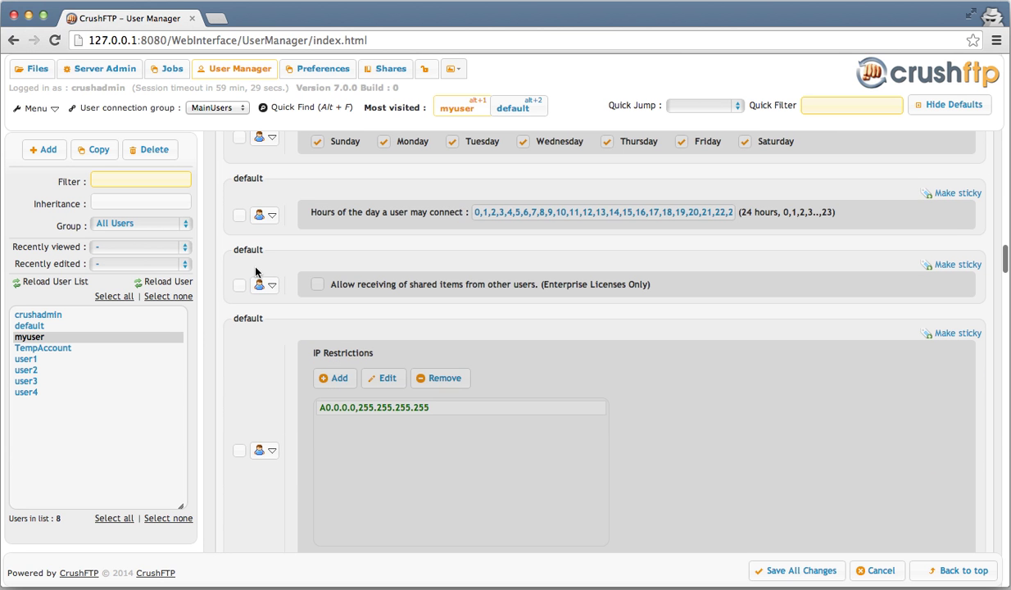
{"action": "scroll", "coordinate": [256, 272], "scroll_direction": "down", "scroll_amount": 7}
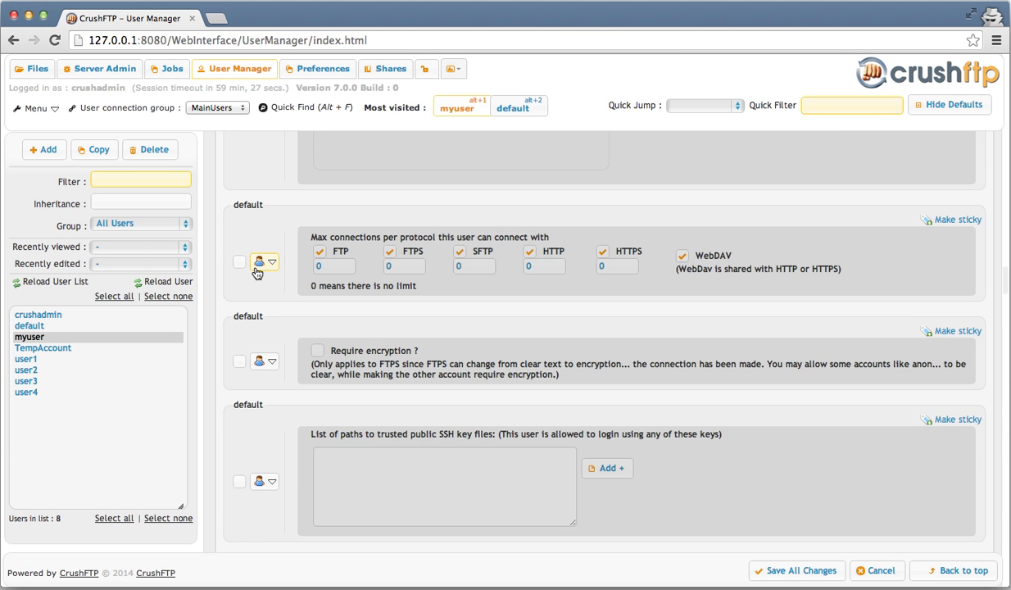
{"action": "scroll", "coordinate": [255, 272], "scroll_direction": "up", "scroll_amount": 10}
{"action": "scroll", "coordinate": [255, 272], "scroll_direction": "up", "scroll_amount": 10}
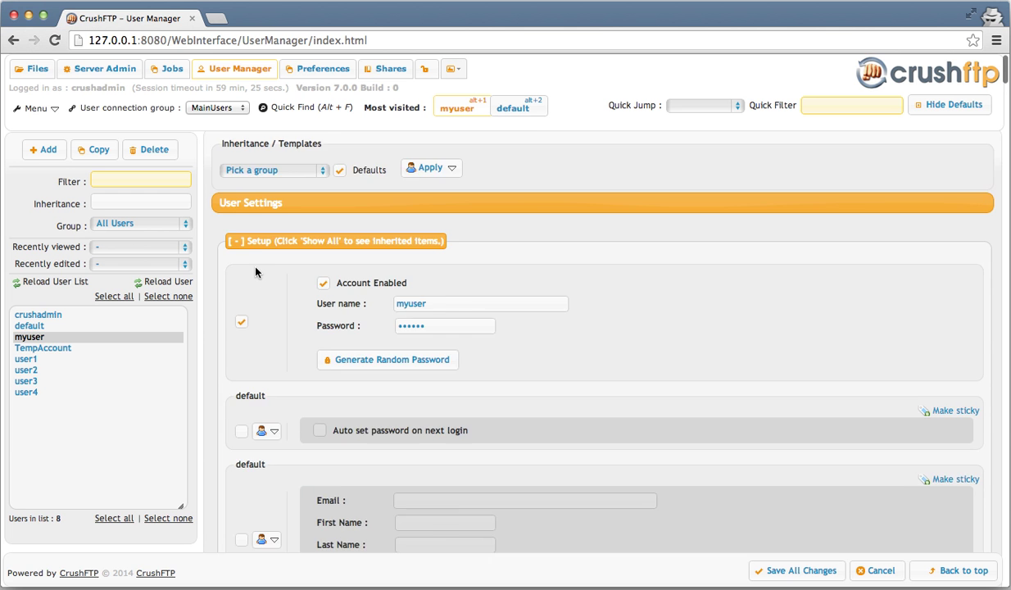
{"action": "scroll", "coordinate": [263, 254], "scroll_direction": "down", "scroll_amount": 1}
{"action": "scroll", "coordinate": [262, 245], "scroll_direction": "down", "scroll_amount": 3}
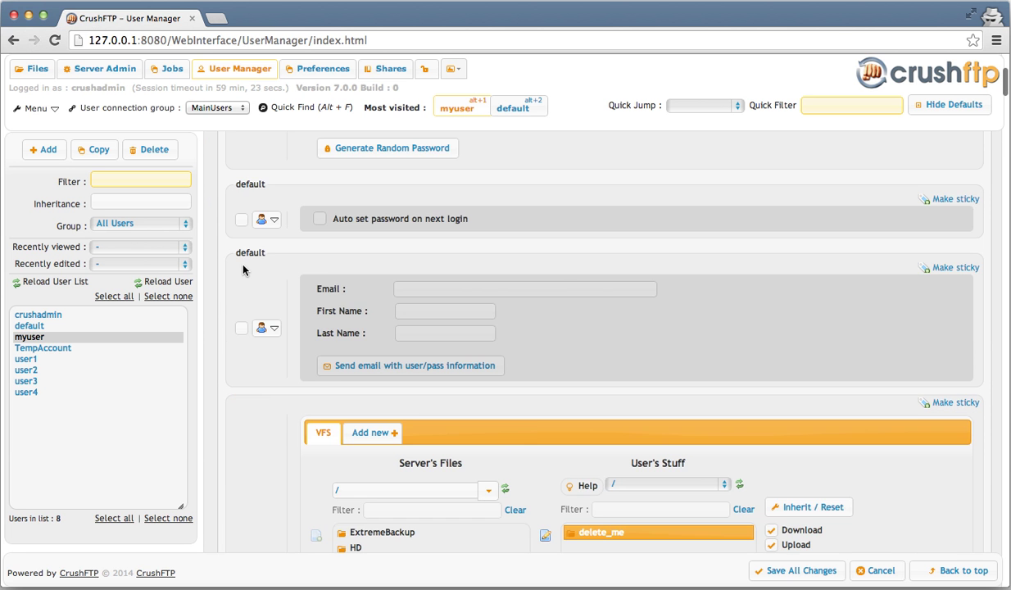
{"action": "scroll", "coordinate": [262, 263], "scroll_direction": "down", "scroll_amount": 4}
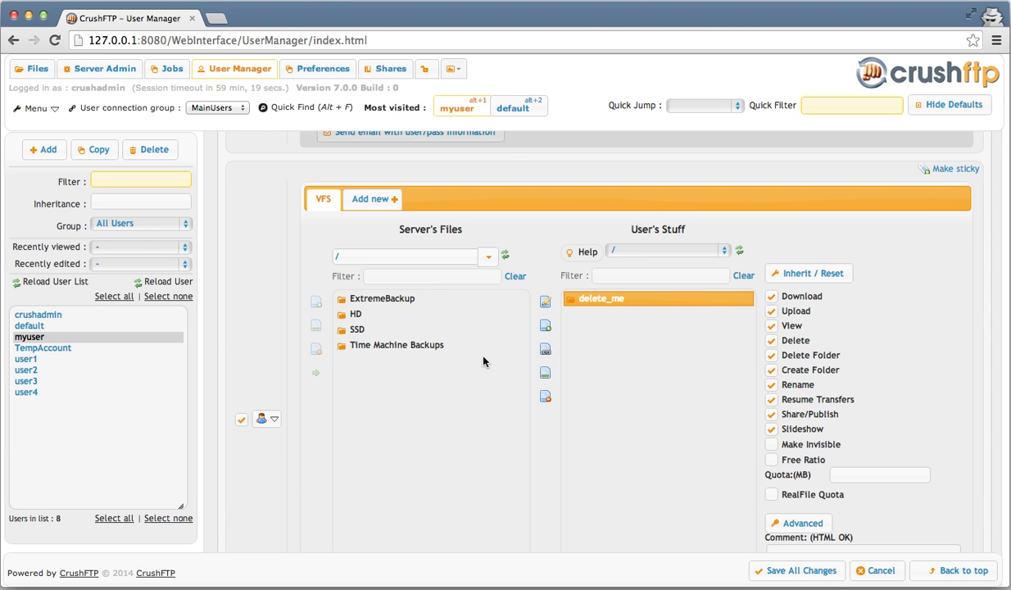
{"action": "scroll", "coordinate": [483, 360], "scroll_direction": "up", "scroll_amount": 1}
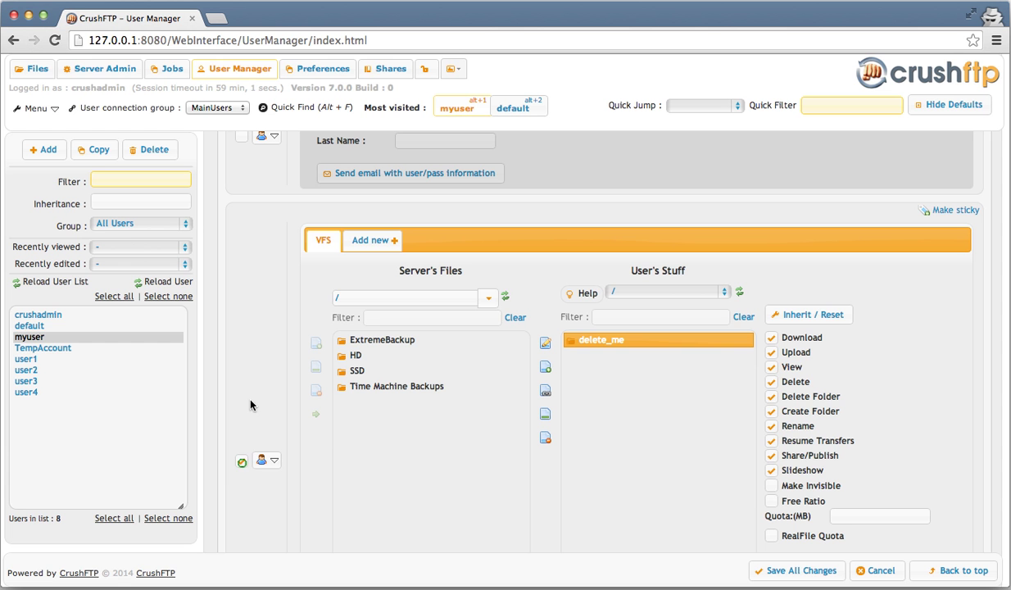
- Switch VFS to the inherited default and back, then make Max Upload Speed myuser-specific
{"action": "left_click", "coordinate": [241, 462]}
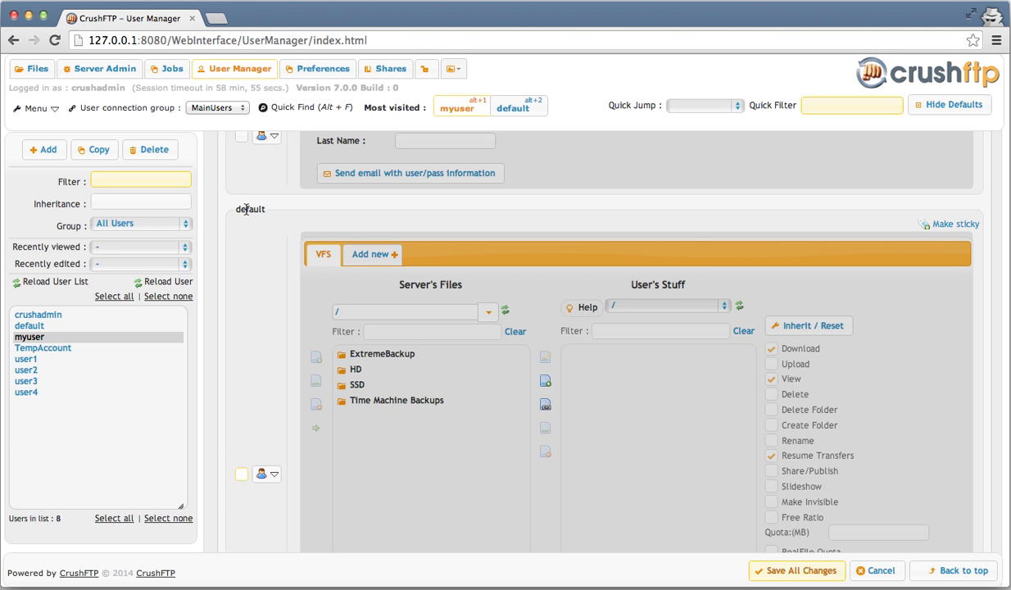
{"action": "left_click", "coordinate": [241, 474]}
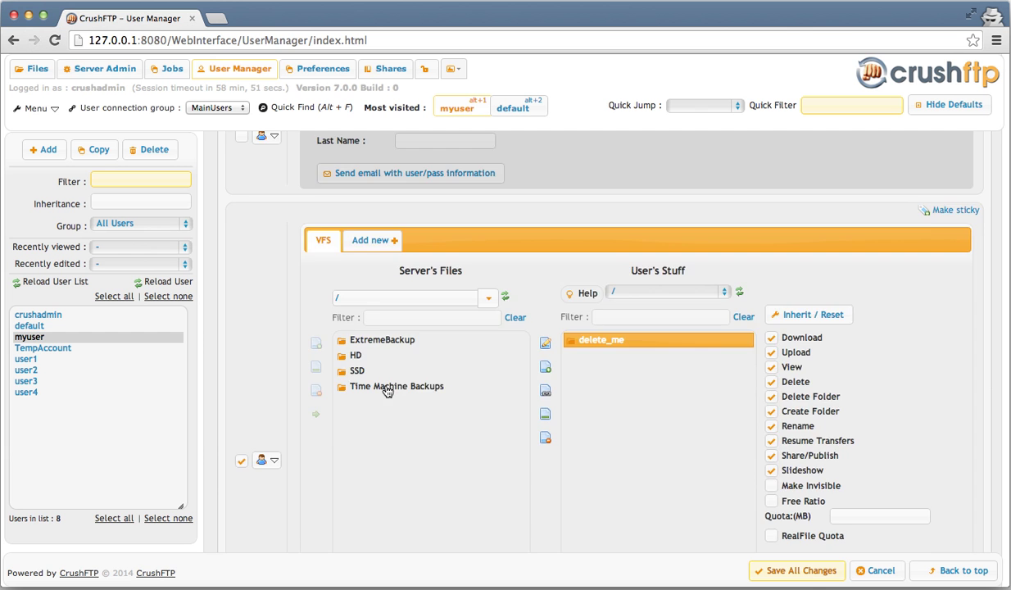
{"action": "scroll", "coordinate": [387, 391], "scroll_direction": "down", "scroll_amount": 5}
{"action": "scroll", "coordinate": [388, 391], "scroll_direction": "down", "scroll_amount": 5}
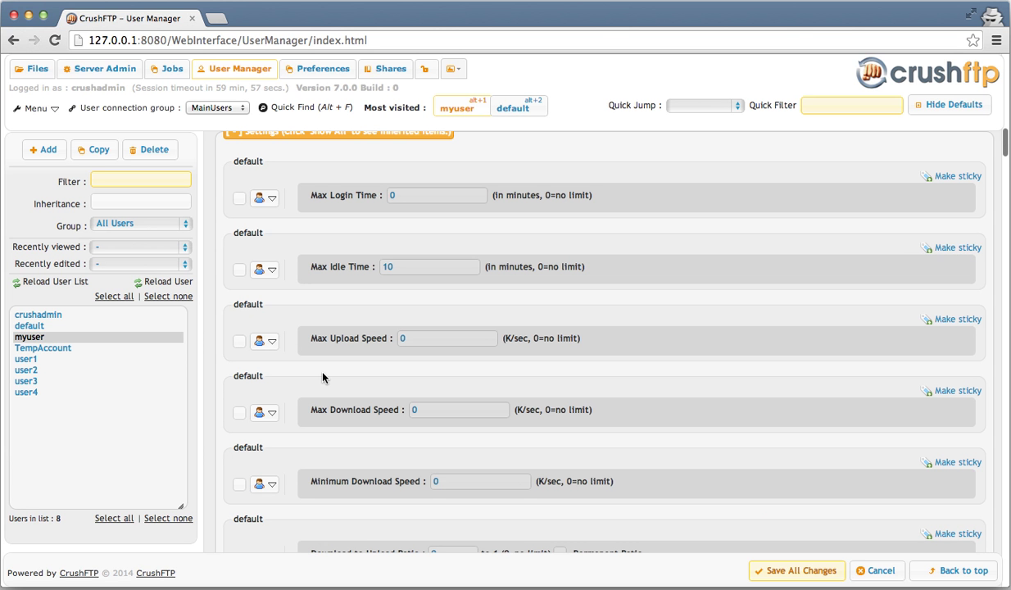
{"action": "left_click", "coordinate": [239, 341]}
{"action": "left_click", "coordinate": [241, 343]}
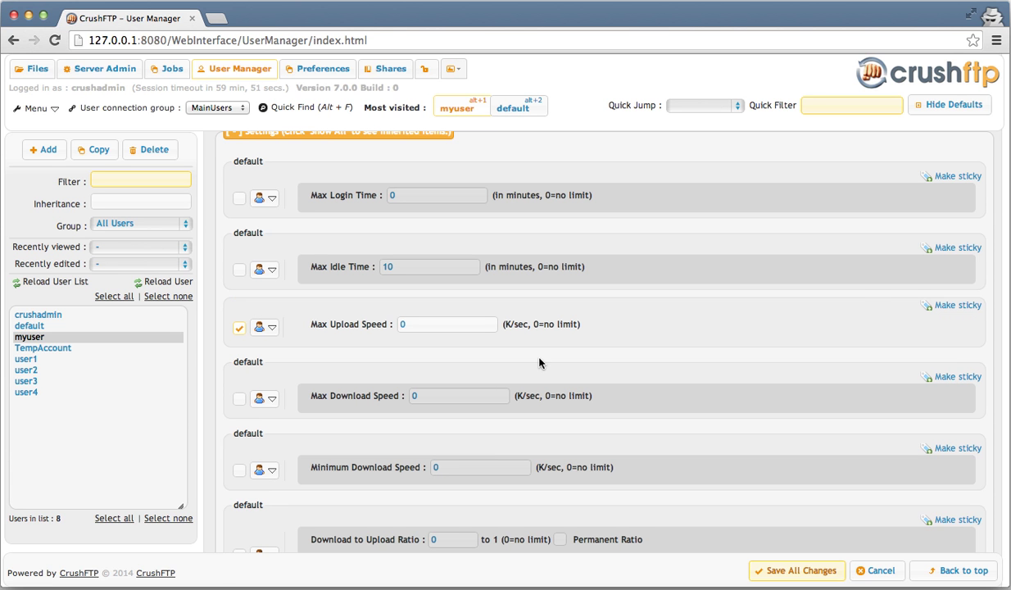
- Hide the inherited default sections and return to the Setup section
{"action": "left_click", "coordinate": [950, 104]}
{"action": "scroll", "coordinate": [849, 278], "scroll_direction": "up", "scroll_amount": 5}
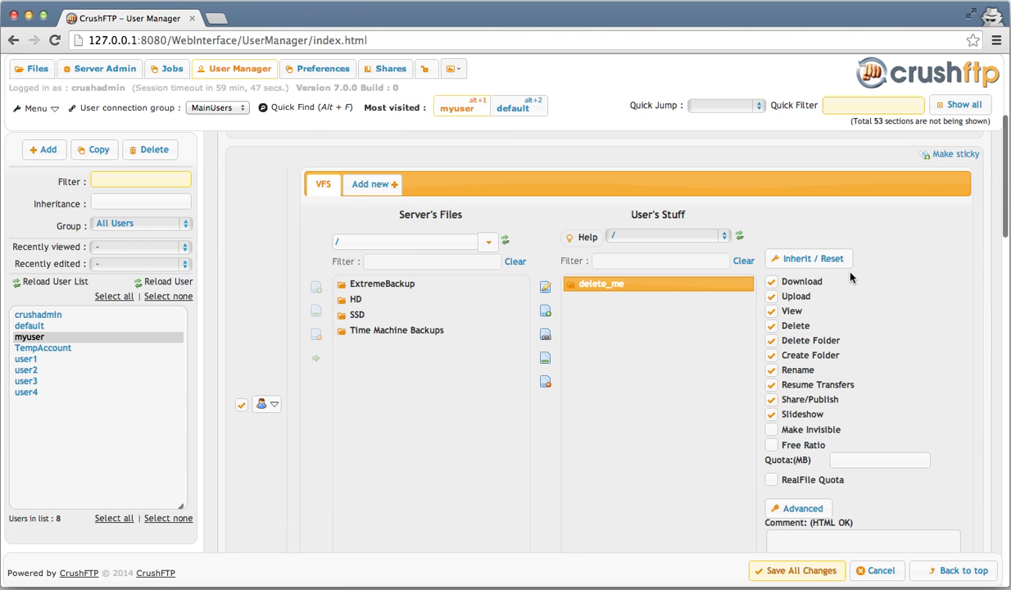
{"action": "scroll", "coordinate": [850, 278], "scroll_direction": "up", "scroll_amount": 3}
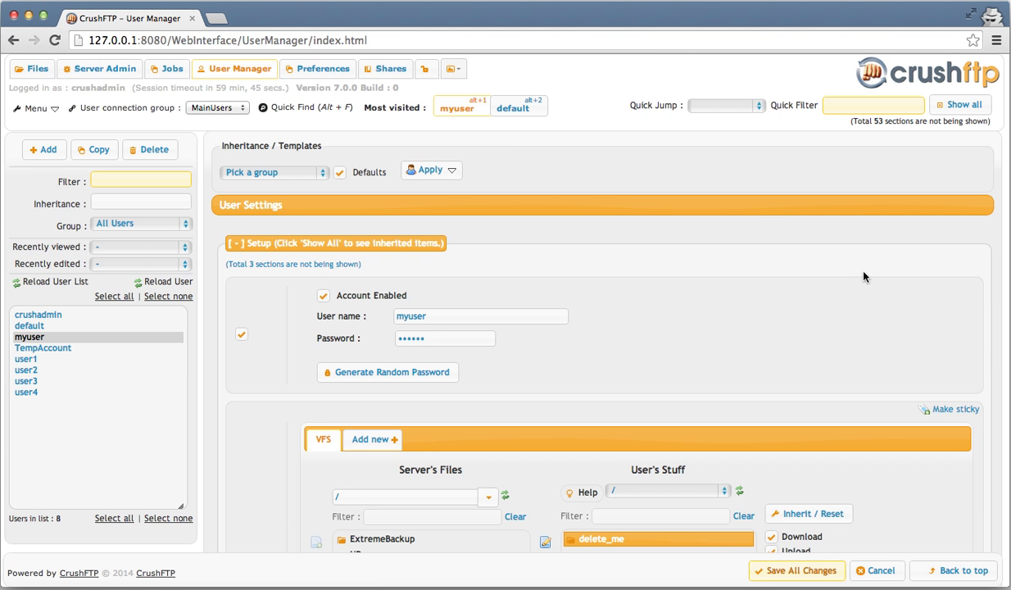
{"action": "left_click", "coordinate": [753, 104]}
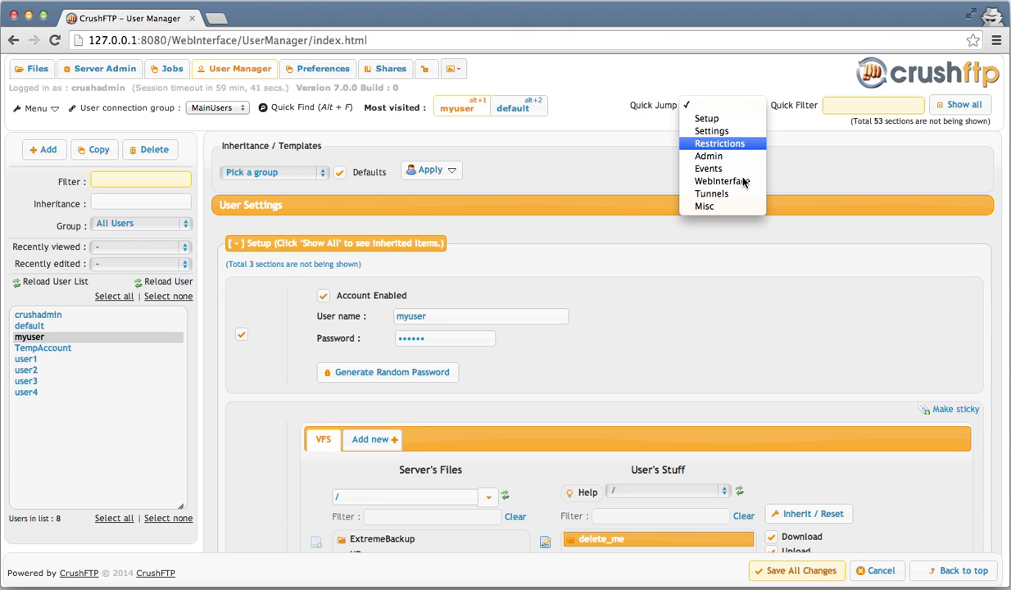
{"action": "left_click", "coordinate": [741, 185]}
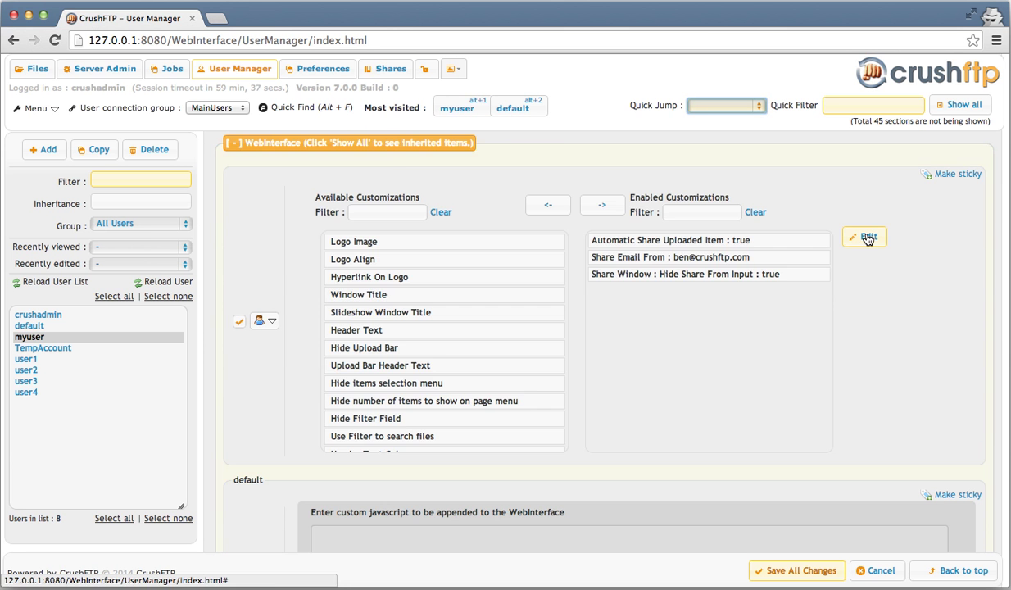
{"action": "scroll", "coordinate": [866, 238], "scroll_direction": "down", "scroll_amount": 5}
{"action": "scroll", "coordinate": [867, 237], "scroll_direction": "down", "scroll_amount": 3}
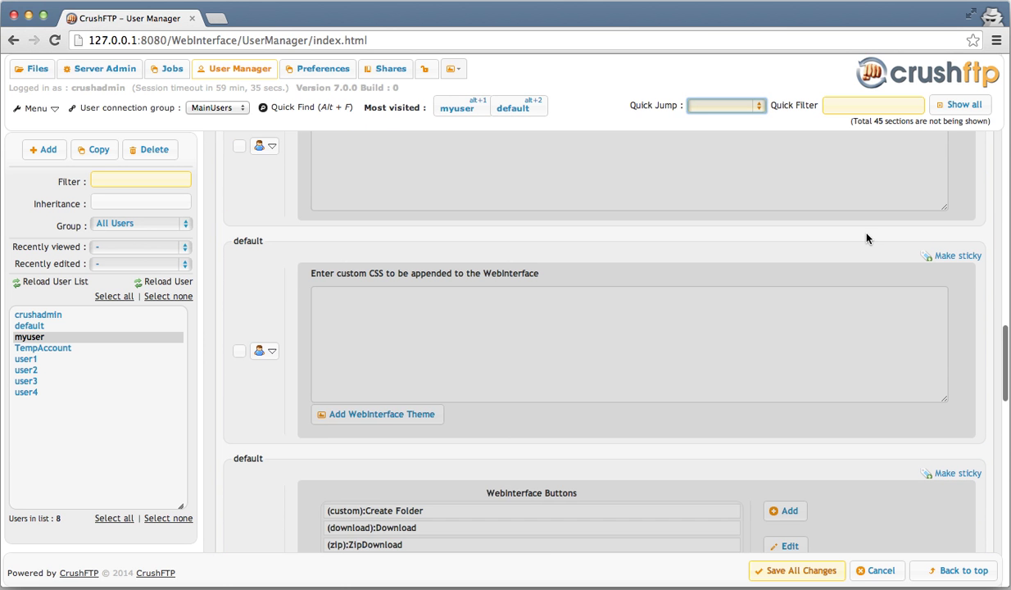
{"action": "scroll", "coordinate": [867, 237], "scroll_direction": "down", "scroll_amount": 5}
{"action": "scroll", "coordinate": [867, 237], "scroll_direction": "down", "scroll_amount": 1}
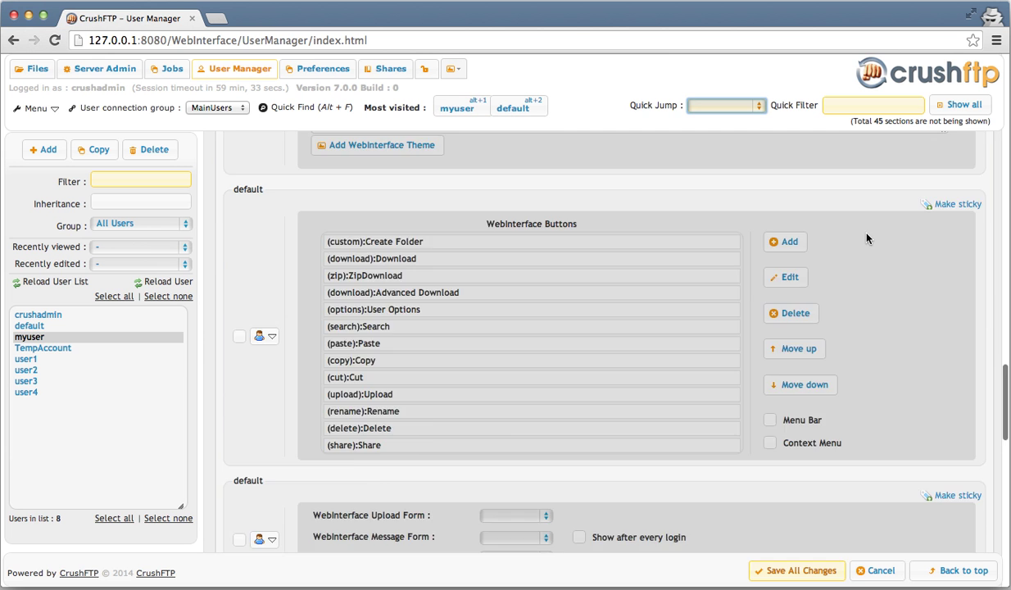
{"action": "scroll", "coordinate": [867, 238], "scroll_direction": "down", "scroll_amount": 2}
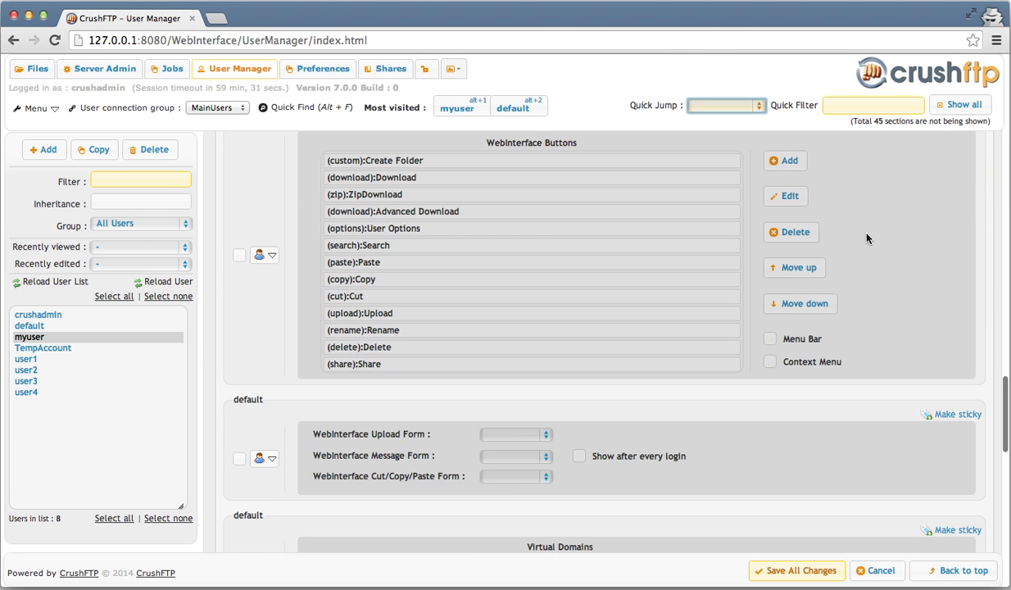
{"action": "scroll", "coordinate": [866, 237], "scroll_direction": "up", "scroll_amount": 5}
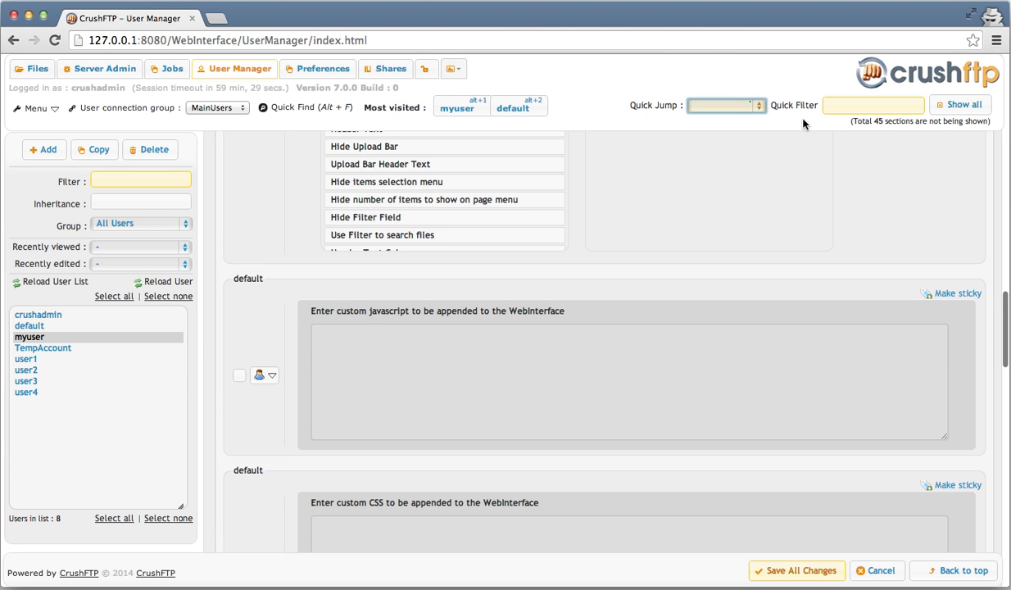
{"action": "left_click", "coordinate": [749, 102]}
{"action": "scroll", "coordinate": [773, 232], "scroll_direction": "up", "scroll_amount": 2}
{"action": "left_click", "coordinate": [738, 185]}
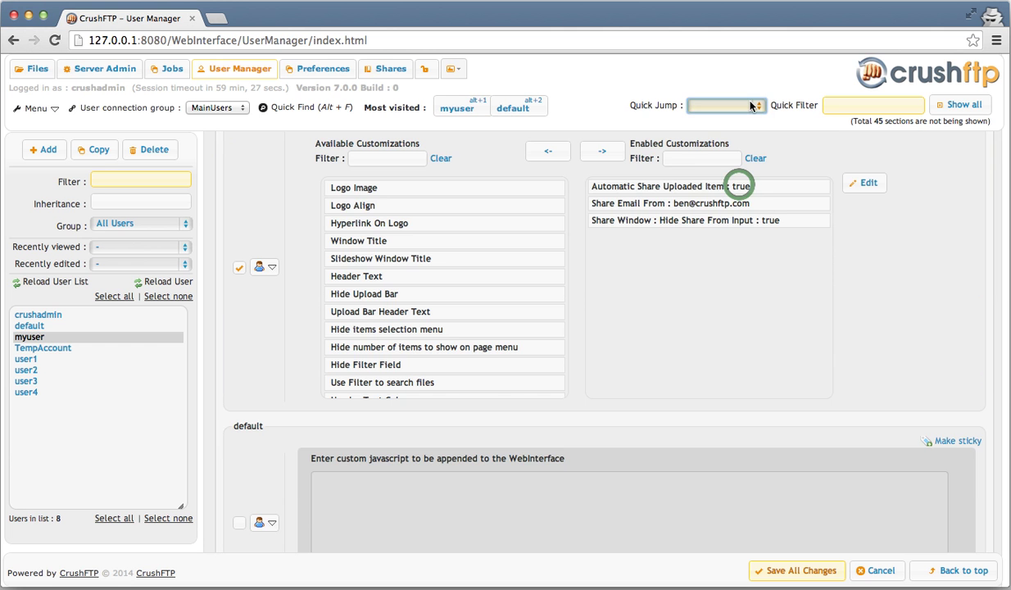
{"action": "left_click", "coordinate": [750, 105]}
{"action": "left_click", "coordinate": [738, 181]}
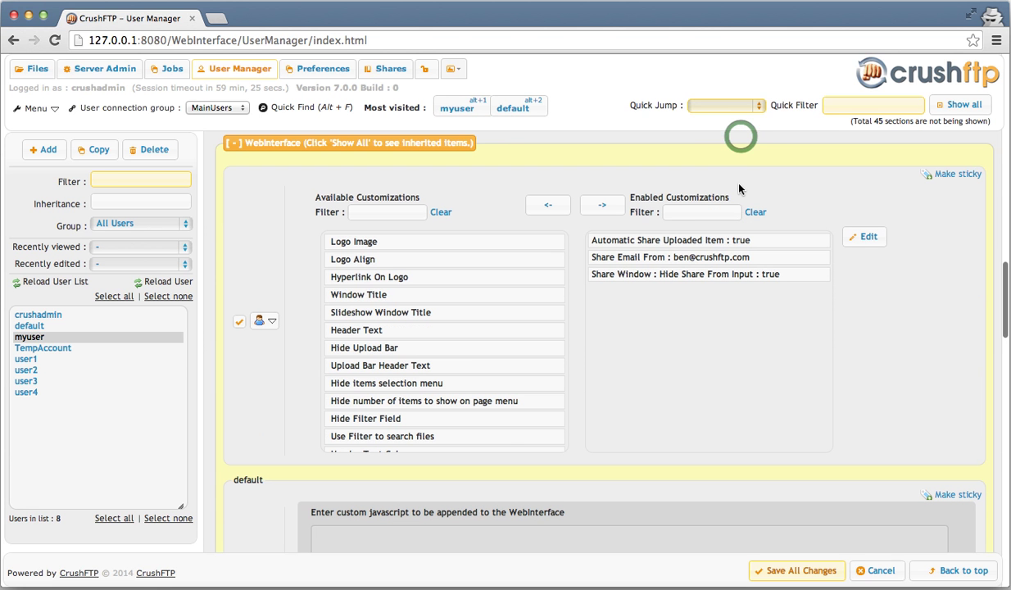
{"action": "left_click", "coordinate": [751, 106]}
{"action": "left_click", "coordinate": [751, 106]}
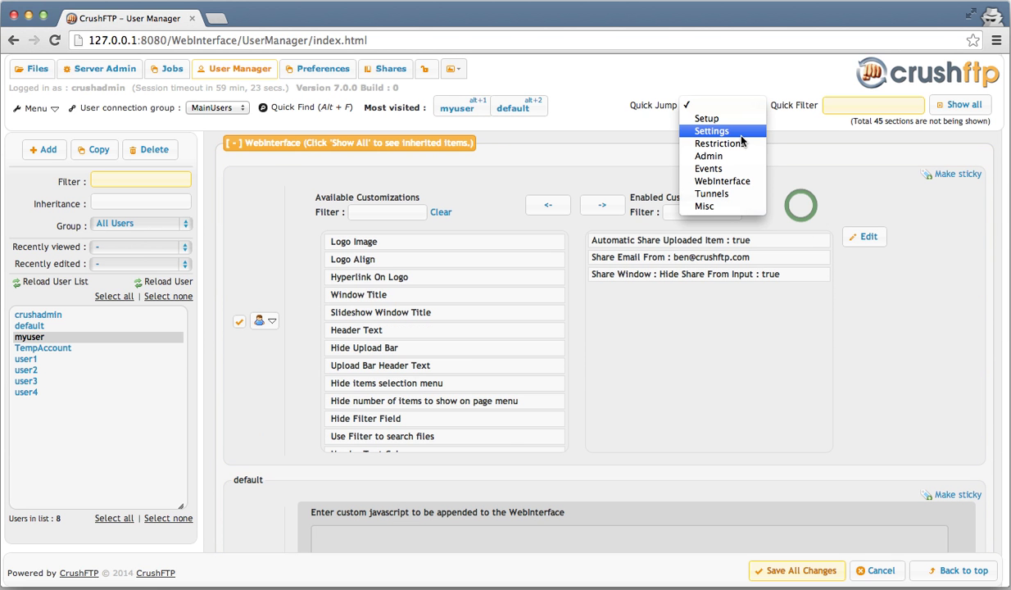
{"action": "left_click", "coordinate": [719, 144]}
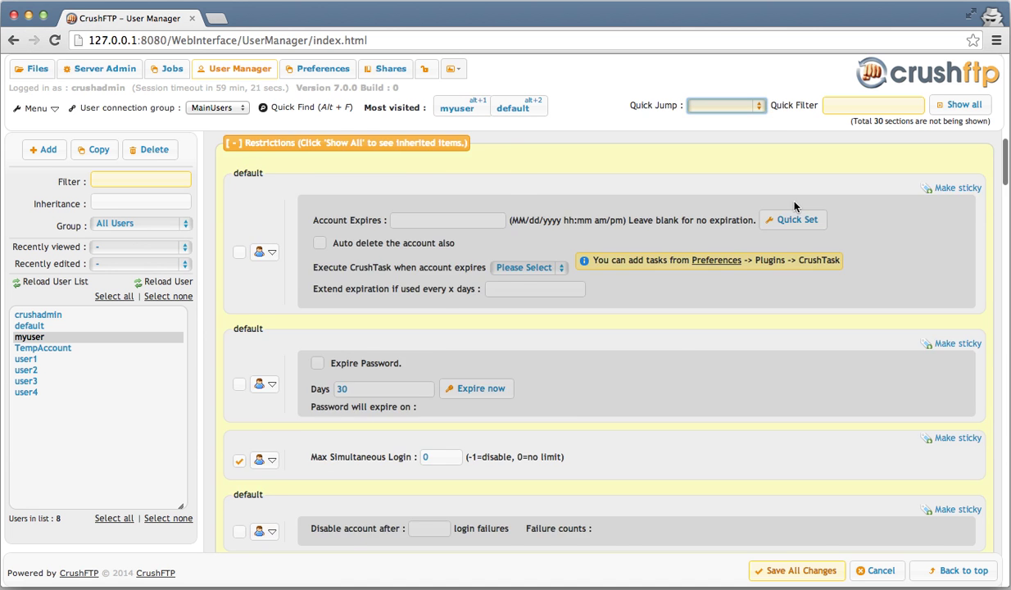
{"action": "scroll", "coordinate": [799, 209], "scroll_direction": "down", "scroll_amount": 5}
{"action": "scroll", "coordinate": [802, 211], "scroll_direction": "down", "scroll_amount": 5}
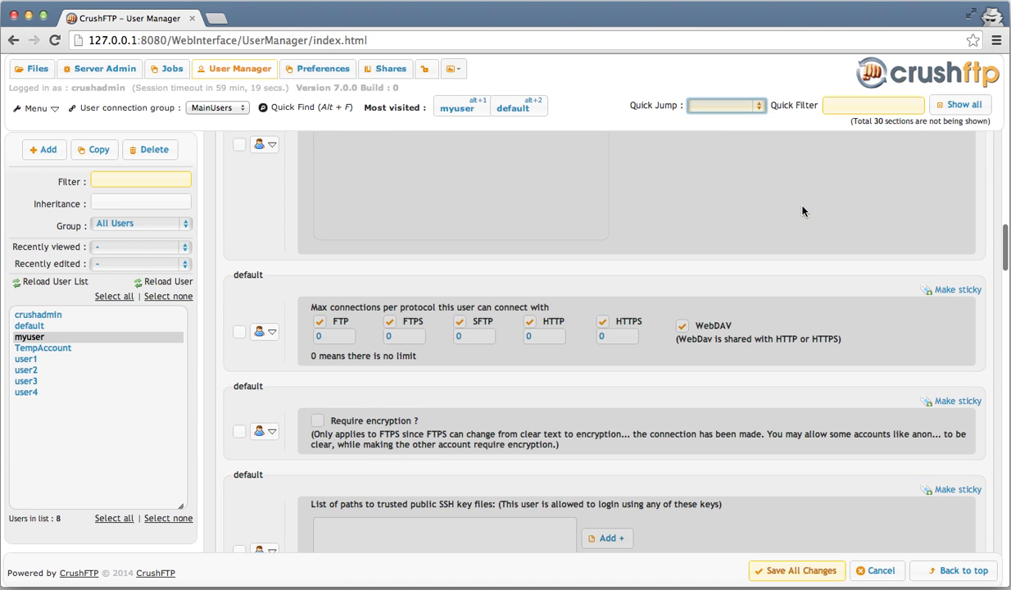
{"action": "scroll", "coordinate": [801, 211], "scroll_direction": "down", "scroll_amount": 5}
{"action": "scroll", "coordinate": [802, 211], "scroll_direction": "down", "scroll_amount": 10}
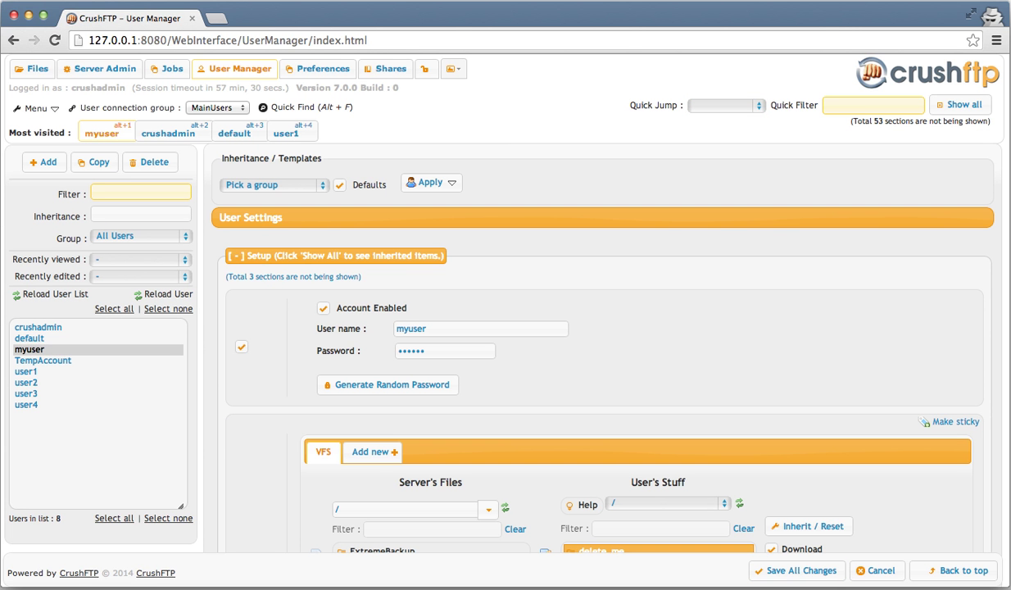
{"action": "scroll", "coordinate": [767, 269], "scroll_direction": "down", "scroll_amount": 1}
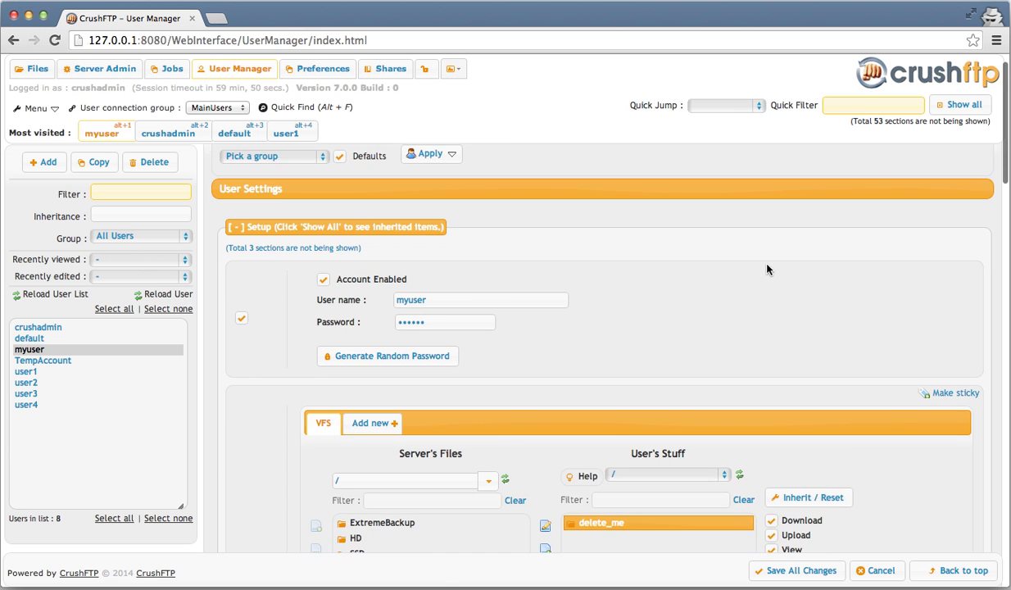
{"action": "scroll", "coordinate": [766, 269], "scroll_direction": "down", "scroll_amount": 2}
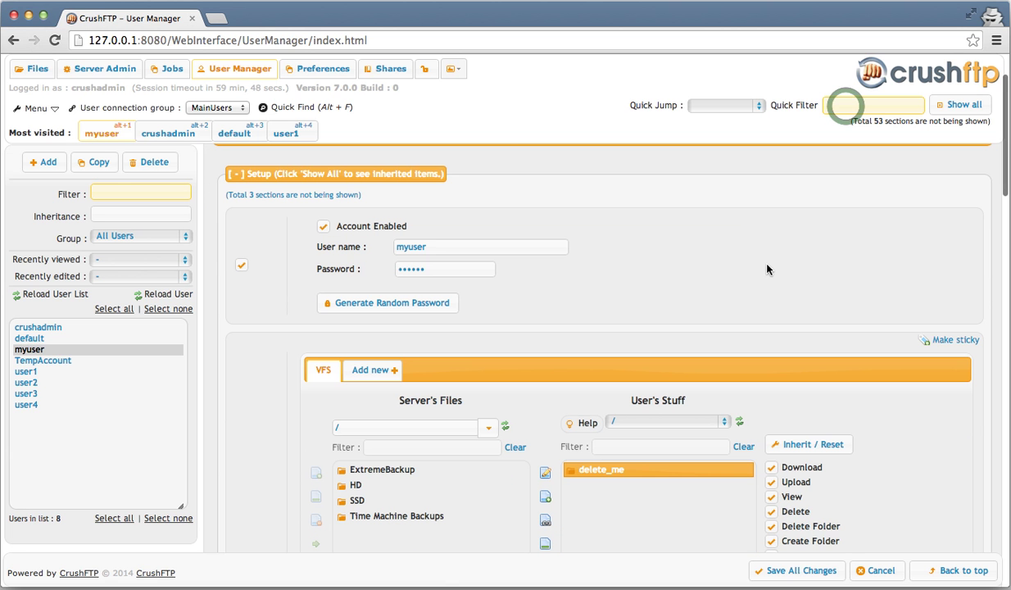
- Filter settings by 'email' and make the Email and name panel sticky
{"action": "left_click", "coordinate": [845, 106]}
{"action": "type", "text": "ema"}
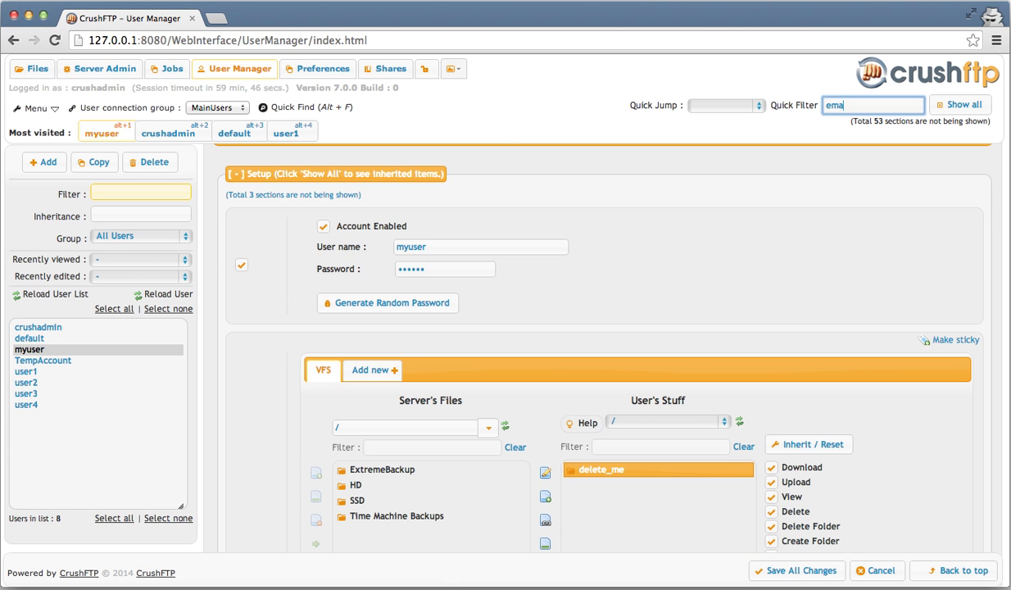
{"action": "type", "text": "il"}
{"action": "left_click", "coordinate": [949, 304]}
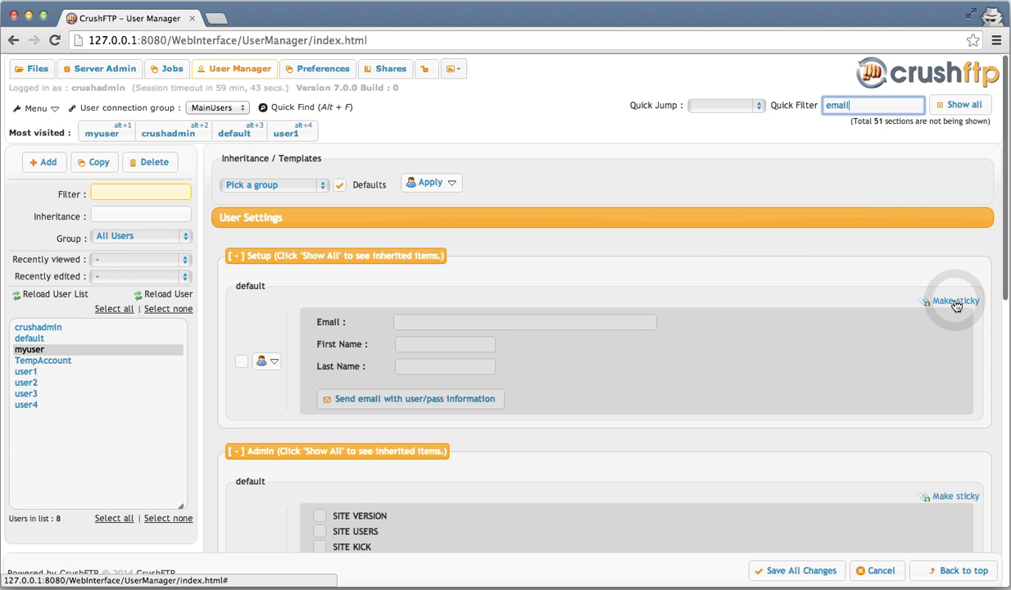
{"action": "left_click", "coordinate": [954, 301]}
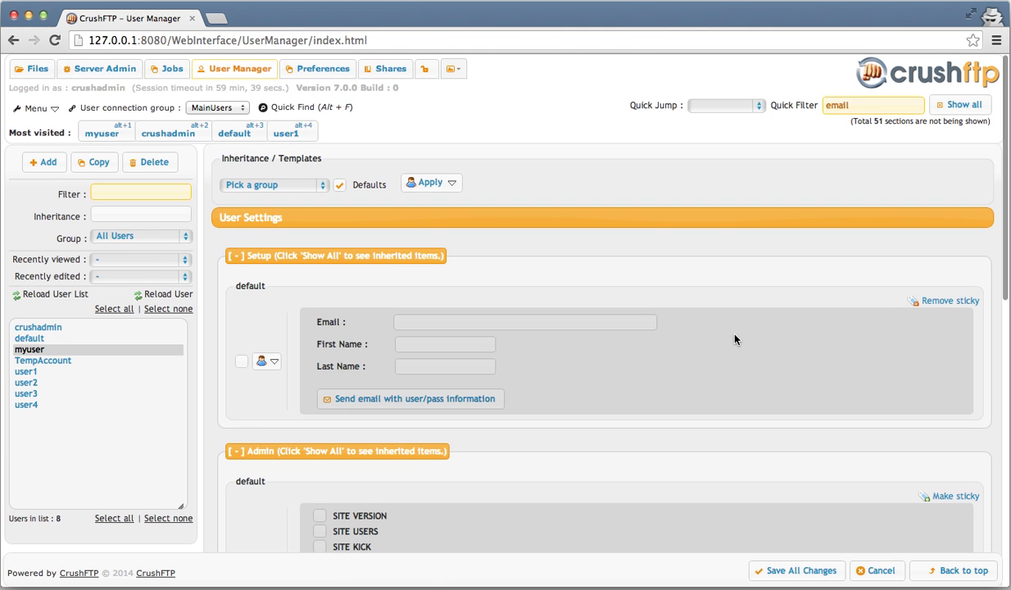
- Clear the 'email' filter and save all changes to myuser
{"action": "left_click", "coordinate": [853, 113]}
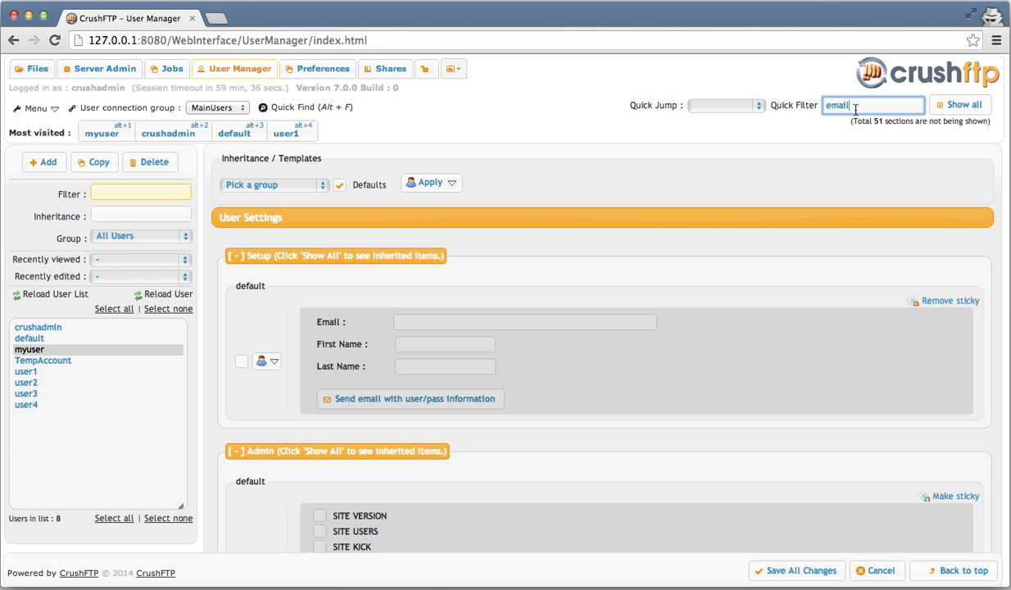
{"action": "key", "text": "BackSpace"}
{"action": "key", "text": "BackSpace"}
{"action": "key", "text": "BackSpace"}
{"action": "key", "text": "BackSpace"}
{"action": "key", "text": "BackSpace"}
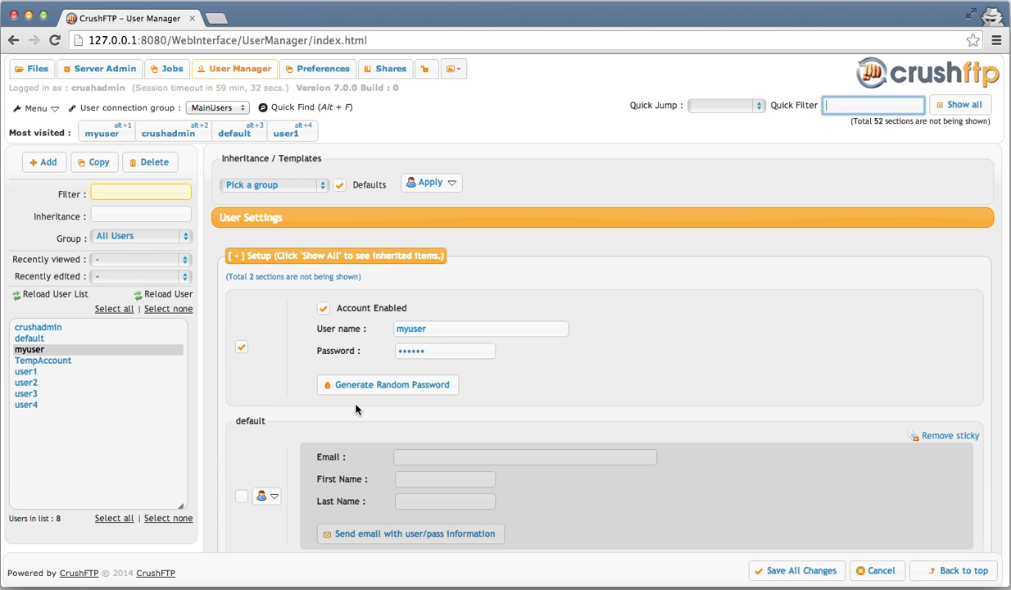
{"action": "scroll", "coordinate": [377, 425], "scroll_direction": "down", "scroll_amount": 2}
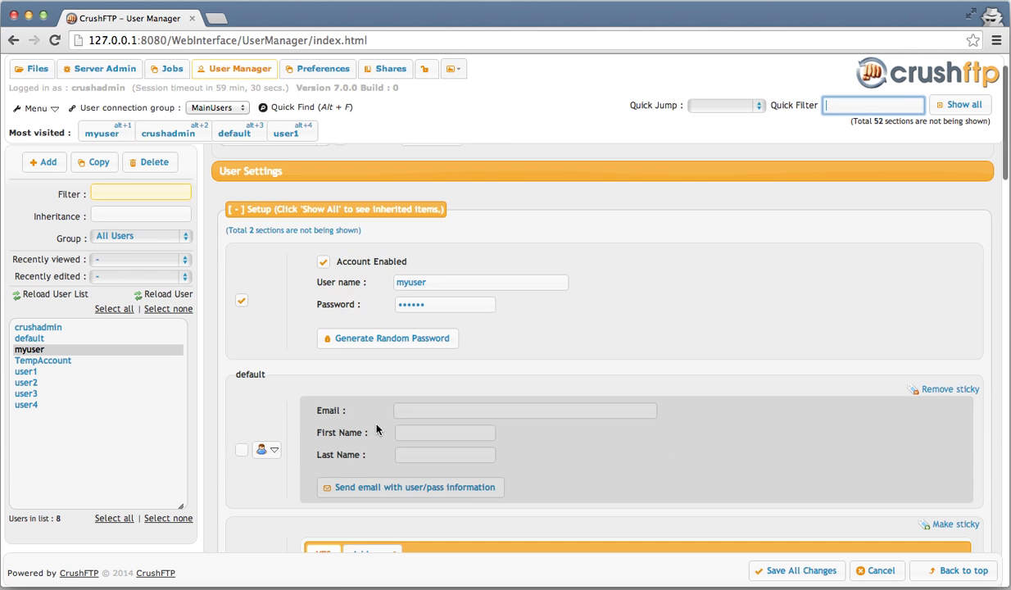
{"action": "left_click", "coordinate": [747, 571]}
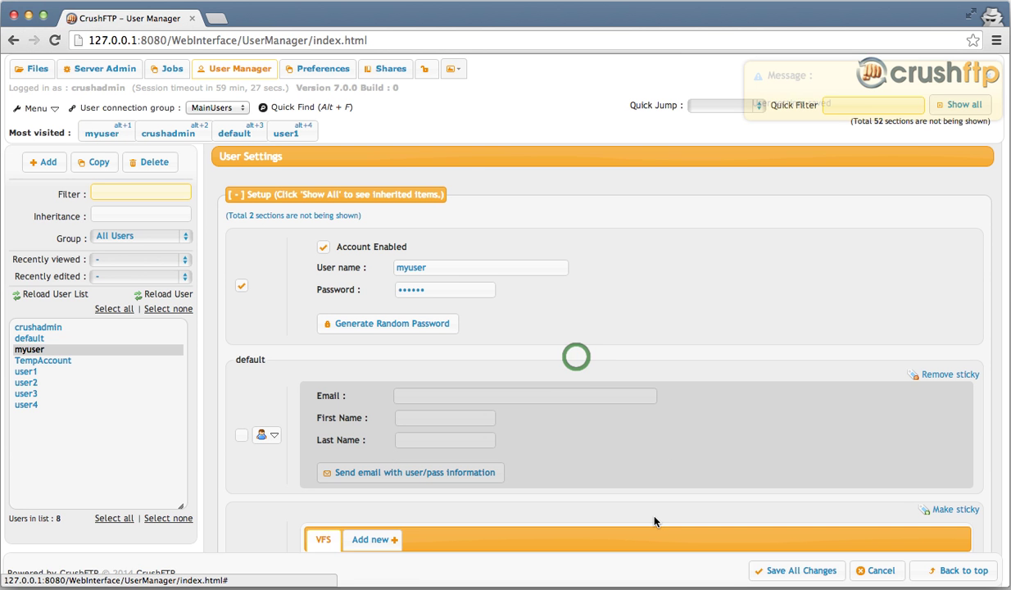
- Load user1's settings, after briefly viewing crushadmin's account
{"action": "left_click", "coordinate": [124, 328]}
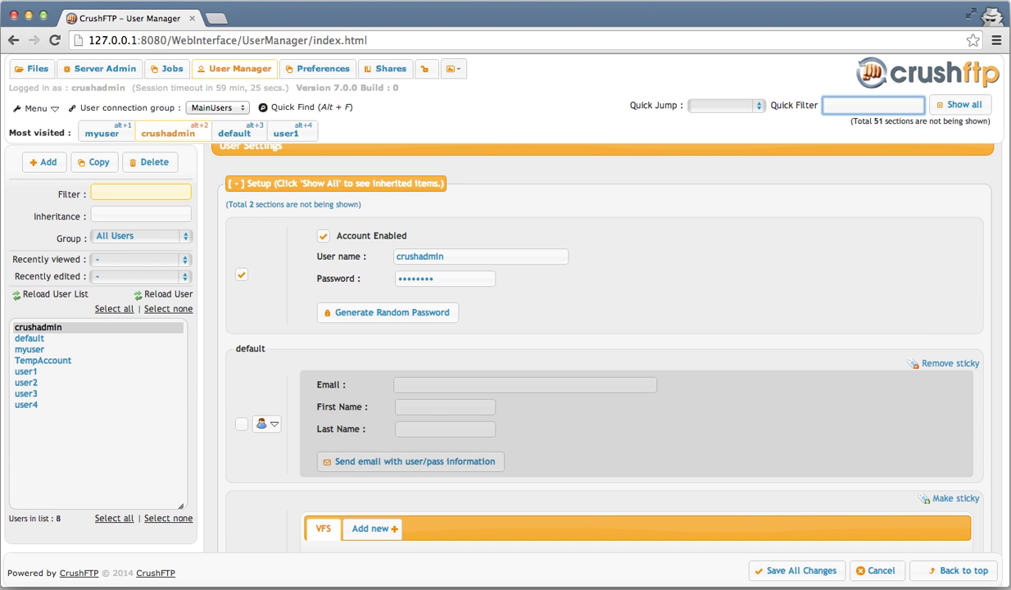
{"action": "left_click", "coordinate": [50, 418]}
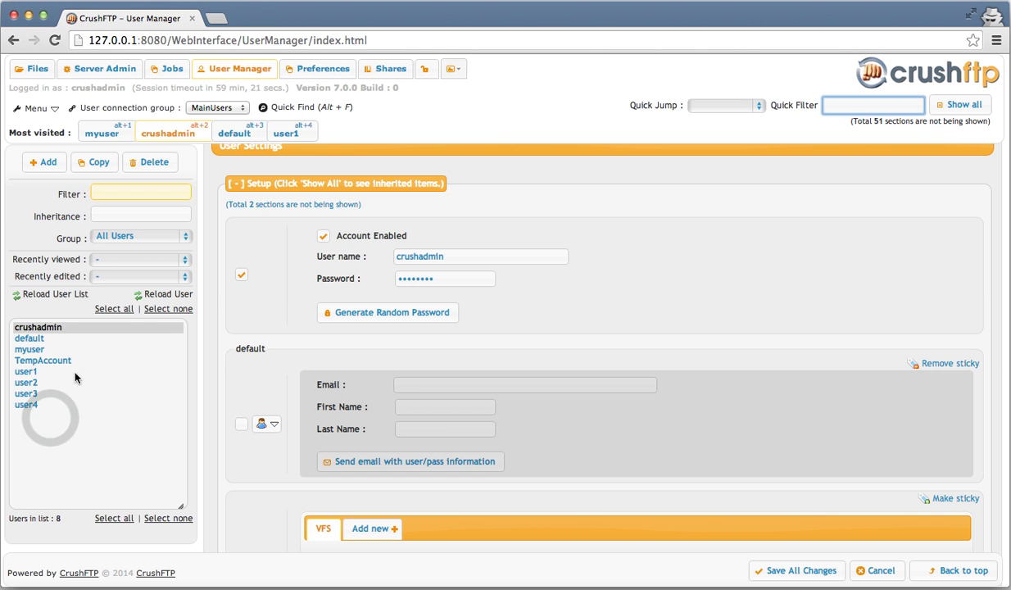
{"action": "left_click", "coordinate": [26, 371]}
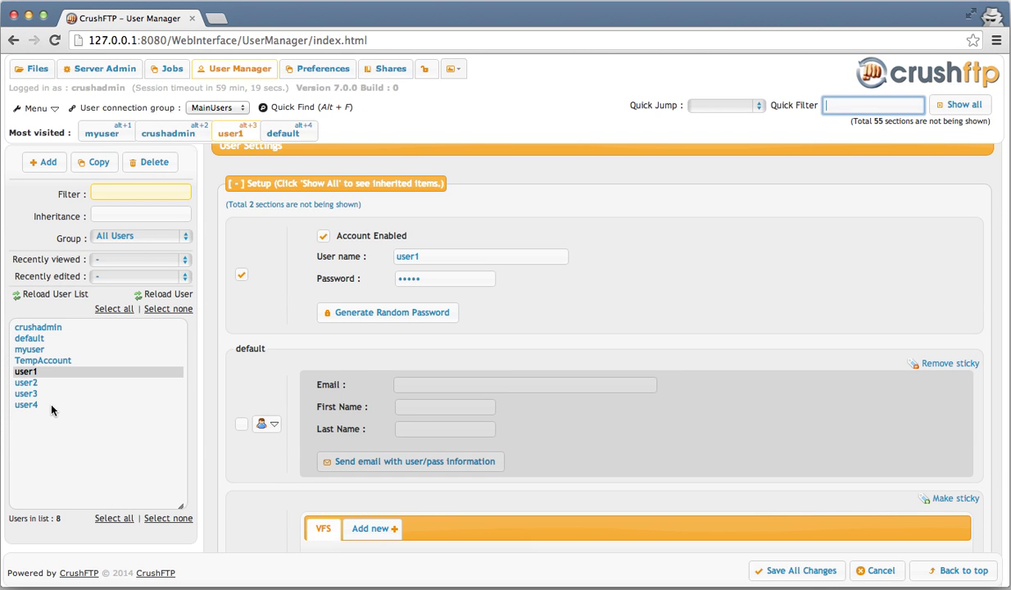
- Put the selected user1 through user4 into a new group named 'the_users'
{"action": "left_click", "coordinate": [51, 405], "text": "shift"}
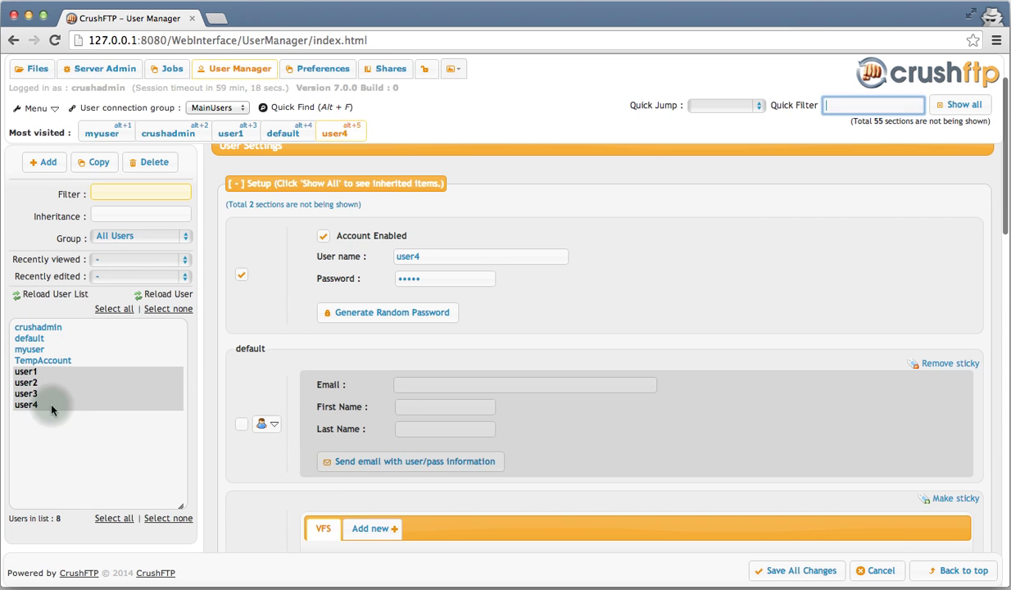
{"action": "right_click", "coordinate": [51, 407]}
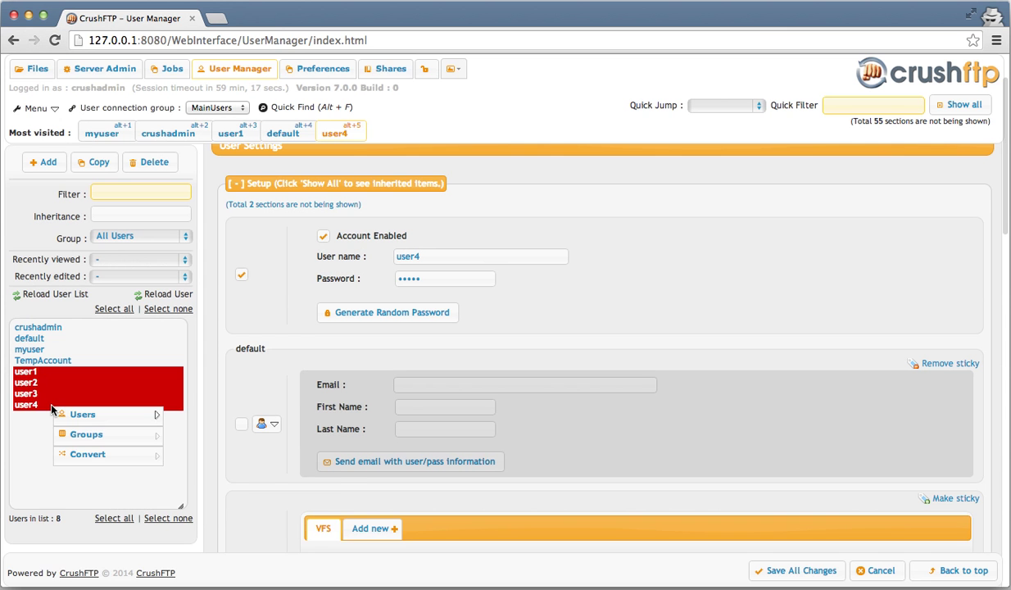
{"action": "mouse_move", "coordinate": [62, 440]}
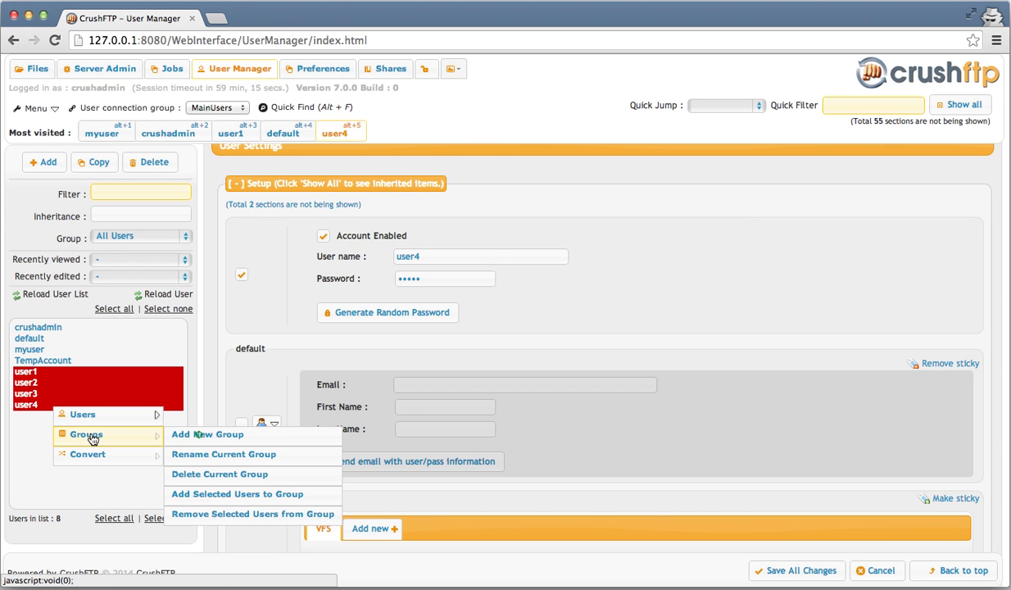
{"action": "left_click", "coordinate": [200, 441]}
{"action": "type", "text": "the_use"}
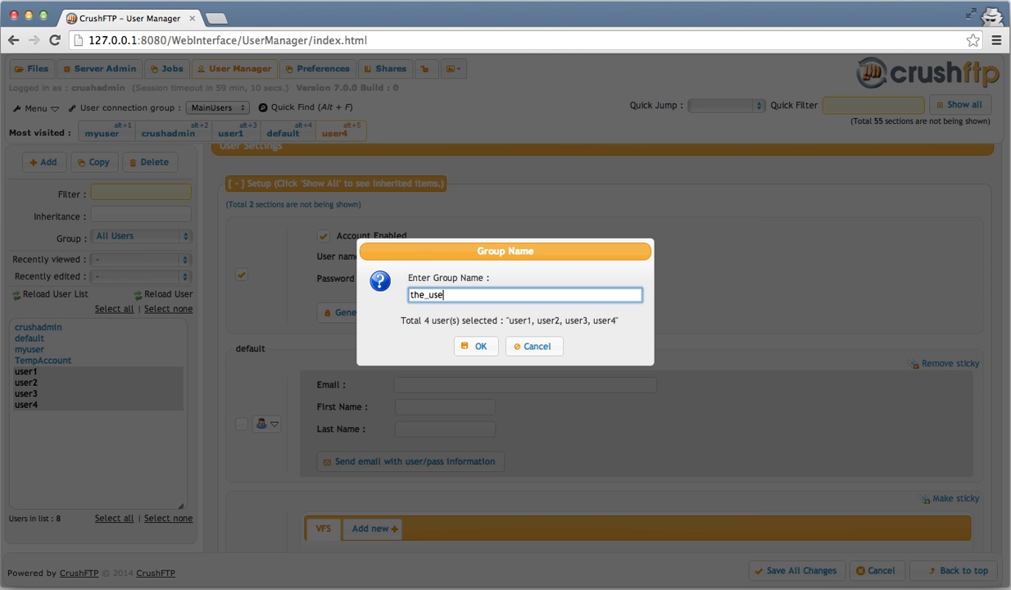
{"action": "type", "text": "rs"}
{"action": "key", "text": "Return"}
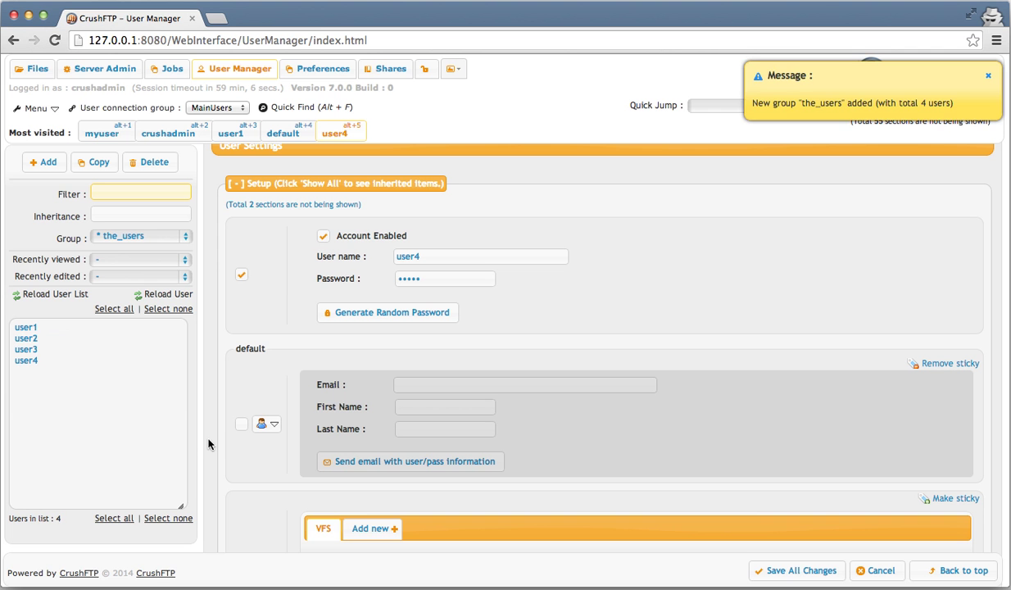
- Cycle the Group filter through the_users, All Users and Not In A Group, ending on All Users
{"action": "left_click", "coordinate": [165, 237]}
{"action": "left_click", "coordinate": [107, 293]}
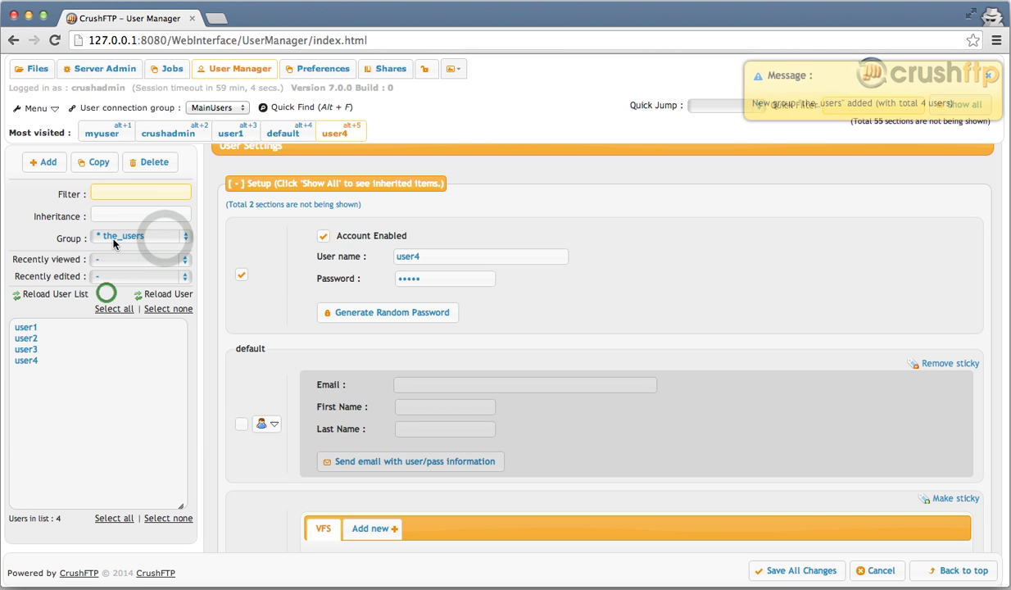
{"action": "left_click", "coordinate": [115, 240]}
{"action": "left_click", "coordinate": [136, 236]}
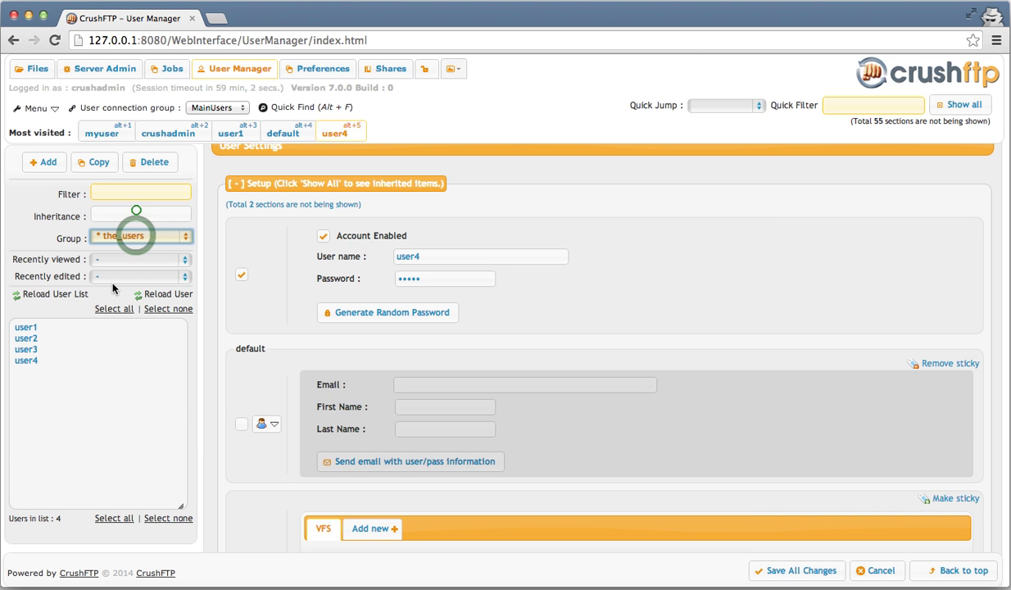
{"action": "left_click", "coordinate": [138, 237]}
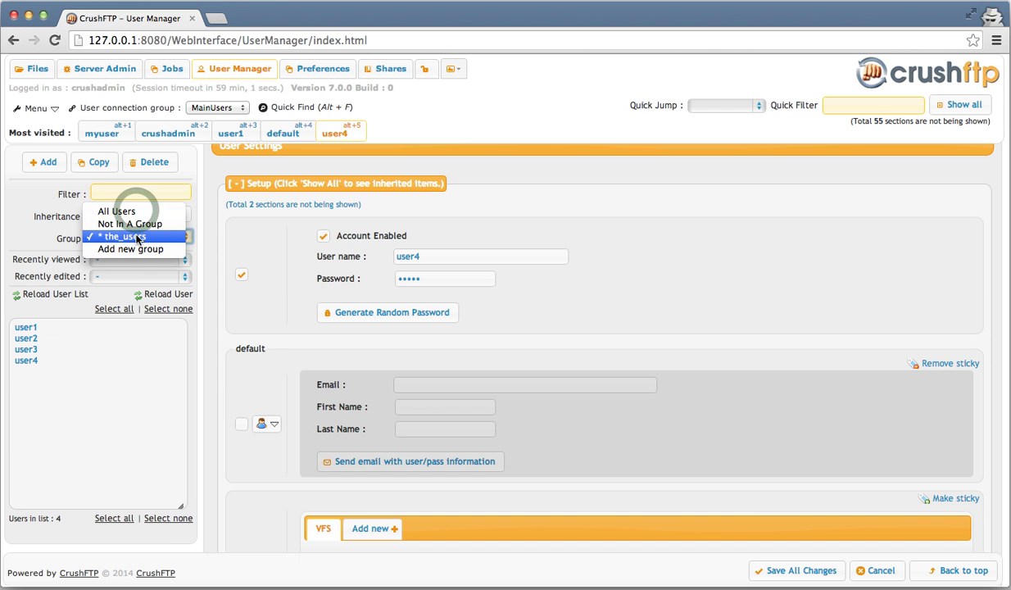
{"action": "left_click", "coordinate": [137, 212]}
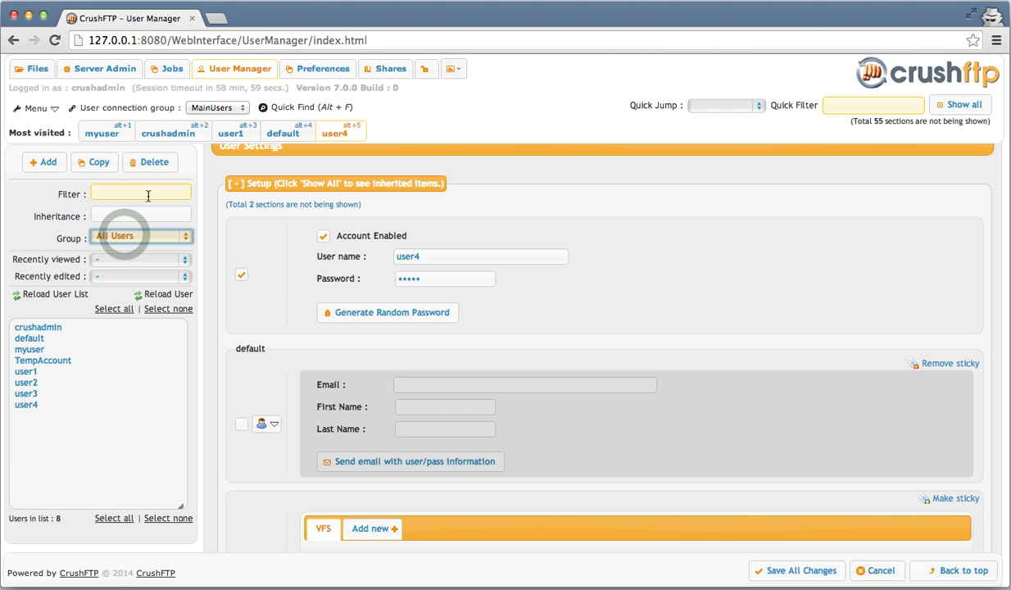
{"action": "left_click", "coordinate": [126, 236]}
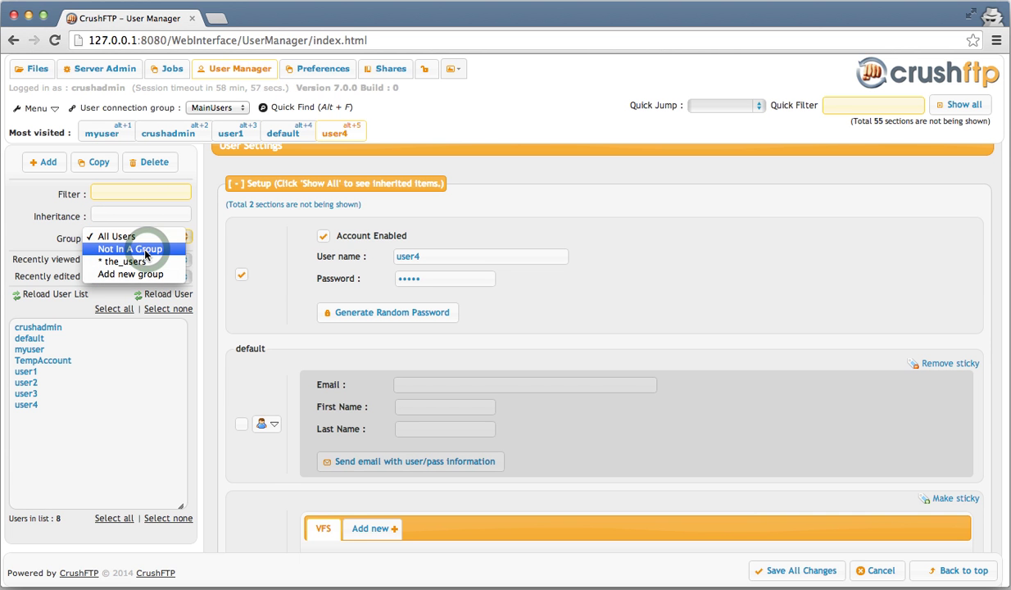
{"action": "left_click", "coordinate": [148, 249]}
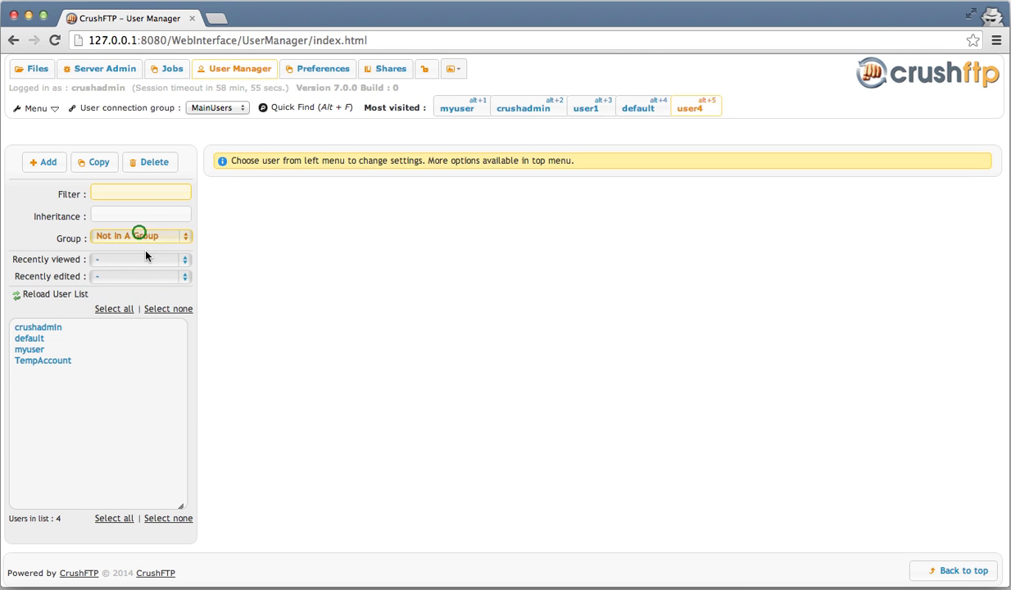
{"action": "left_click", "coordinate": [140, 236]}
{"action": "left_click", "coordinate": [140, 237]}
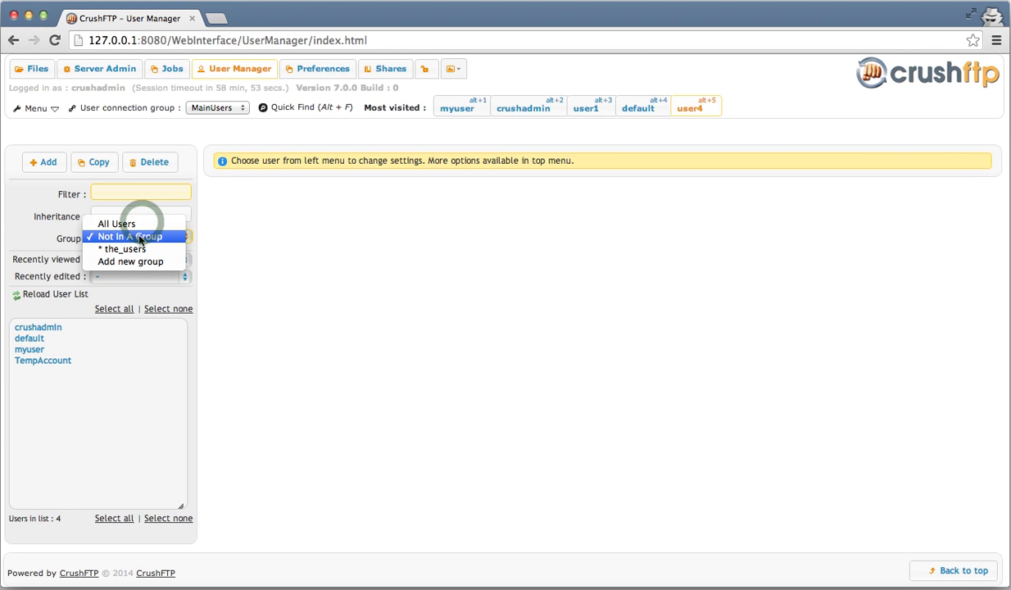
{"action": "left_click", "coordinate": [141, 225]}
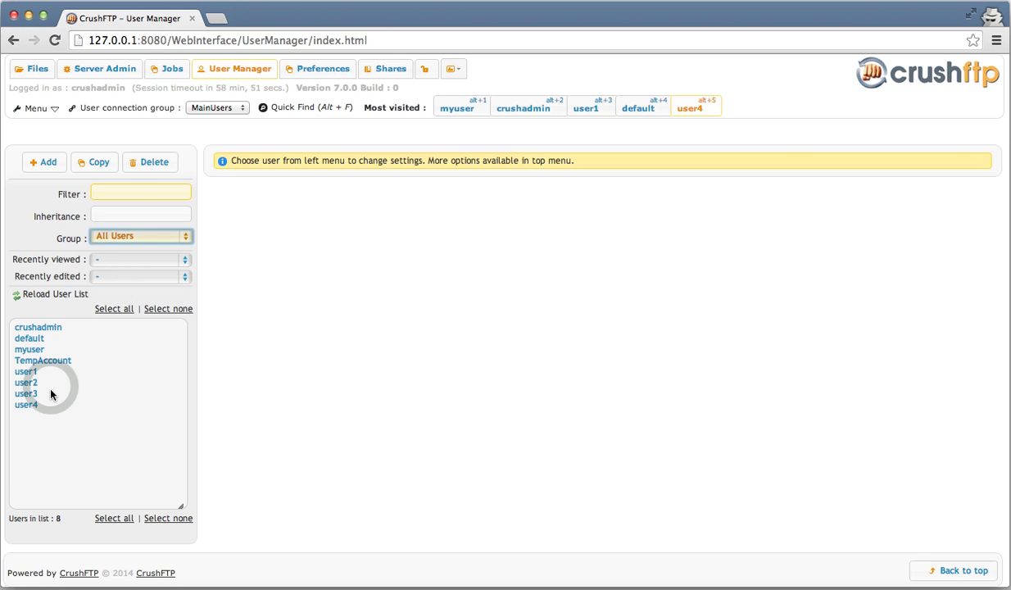
- Load user2's settings with the list kept on All Users
{"action": "left_click", "coordinate": [50, 385]}
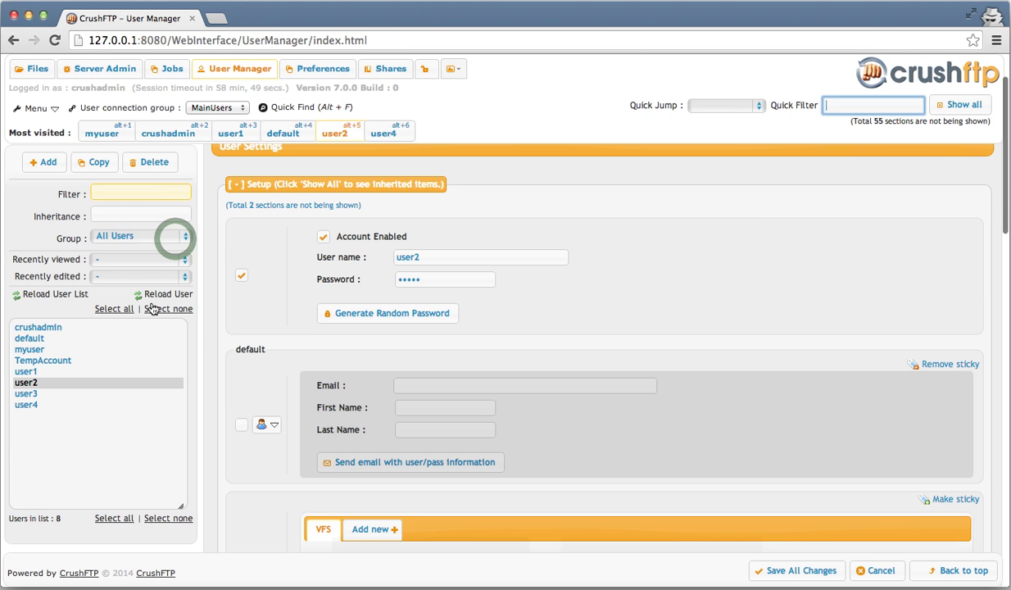
{"action": "left_click", "coordinate": [139, 237]}
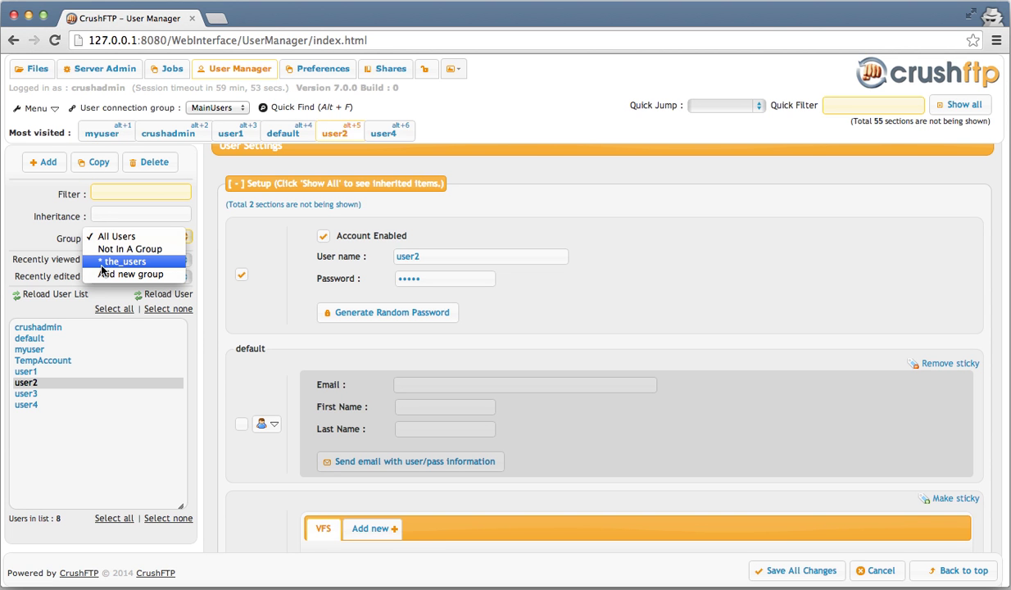
{"action": "left_click", "coordinate": [71, 242]}
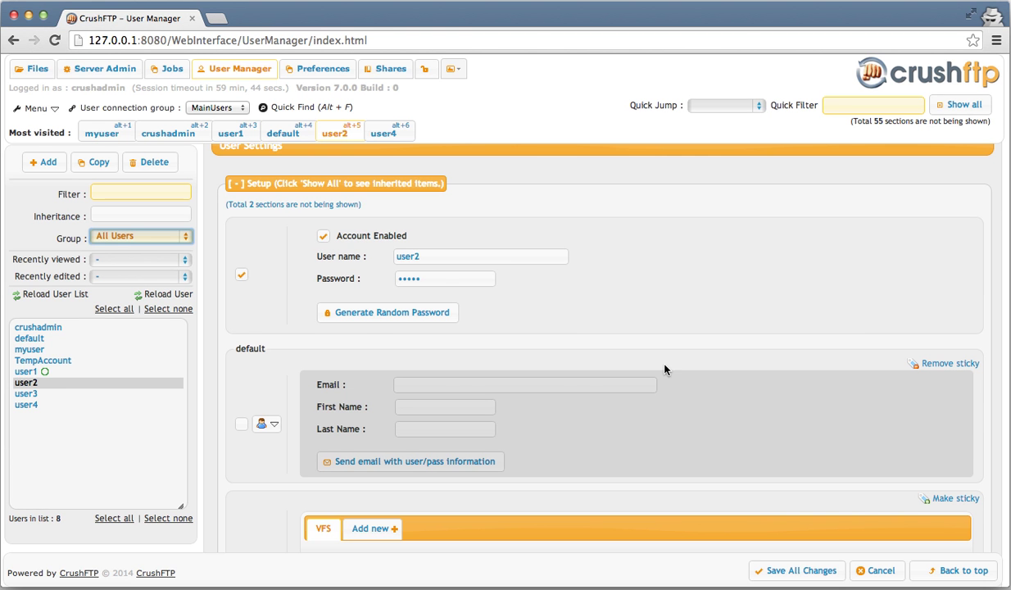
- In user1's VFS, browse Server's Files to delete_me and add the accounting folder to User's Stuff
{"action": "left_click", "coordinate": [136, 297]}
{"action": "left_click", "coordinate": [45, 373]}
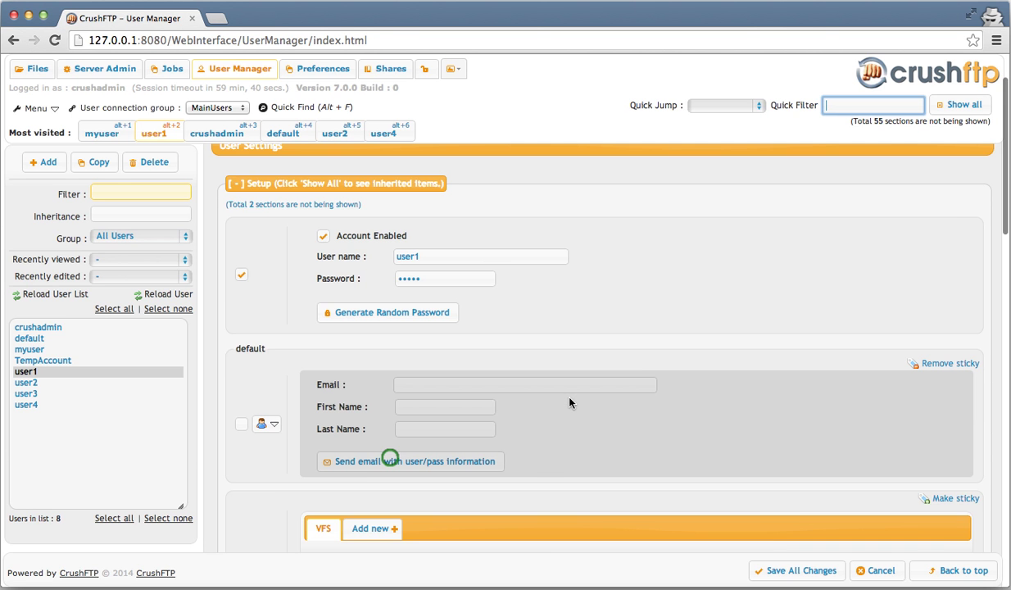
{"action": "scroll", "coordinate": [569, 401], "scroll_direction": "down", "scroll_amount": 3}
{"action": "left_click", "coordinate": [391, 457]}
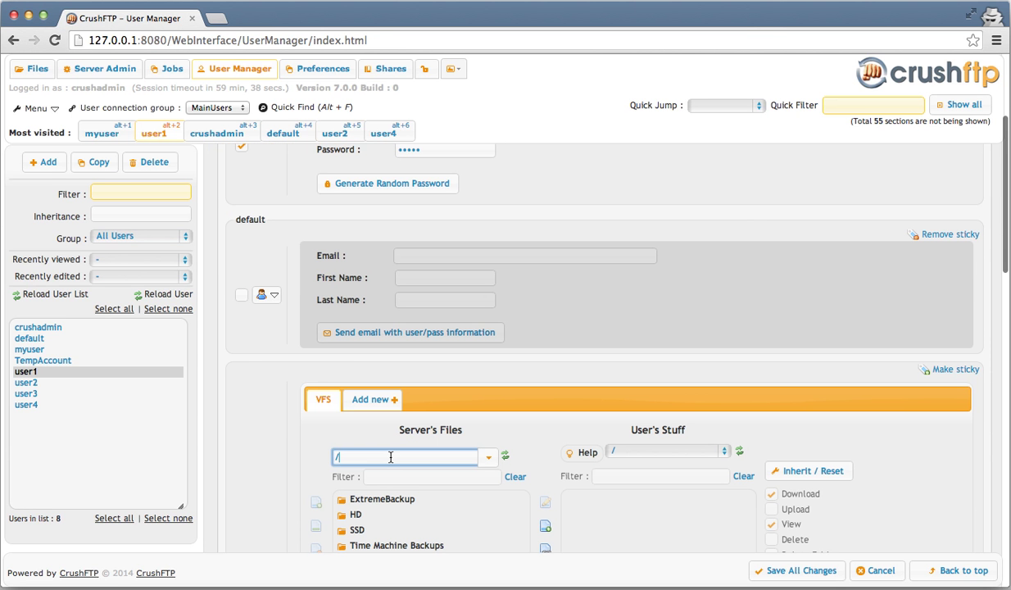
{"action": "type", "text": "/Users/spinkb/Desktop/delete_me"}
{"action": "type", "text": "/"}
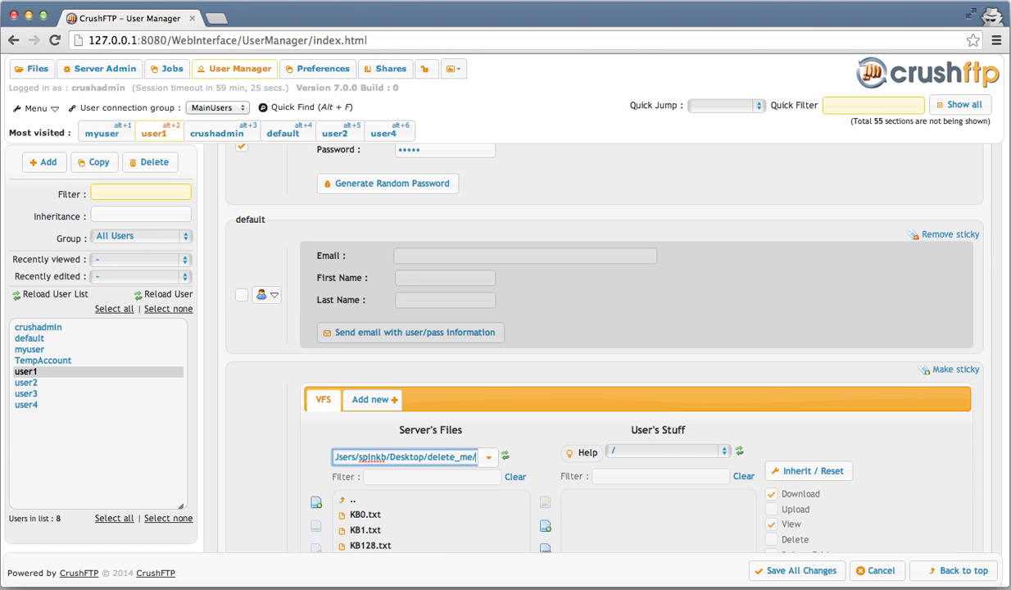
{"action": "scroll", "coordinate": [595, 161], "scroll_direction": "down", "scroll_amount": 5}
{"action": "scroll", "coordinate": [595, 162], "scroll_direction": "down", "scroll_amount": 2}
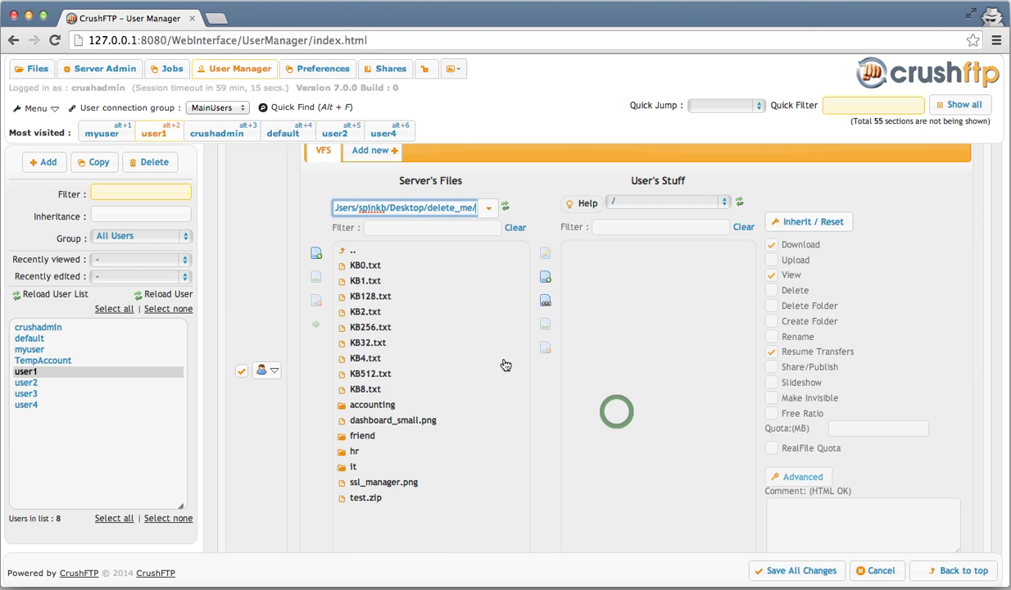
{"action": "left_click_drag", "start_coordinate": [381, 409], "coordinate": [620, 411]}
- Save user1's changes and select user2 in the user list
{"action": "left_click", "coordinate": [805, 570]}
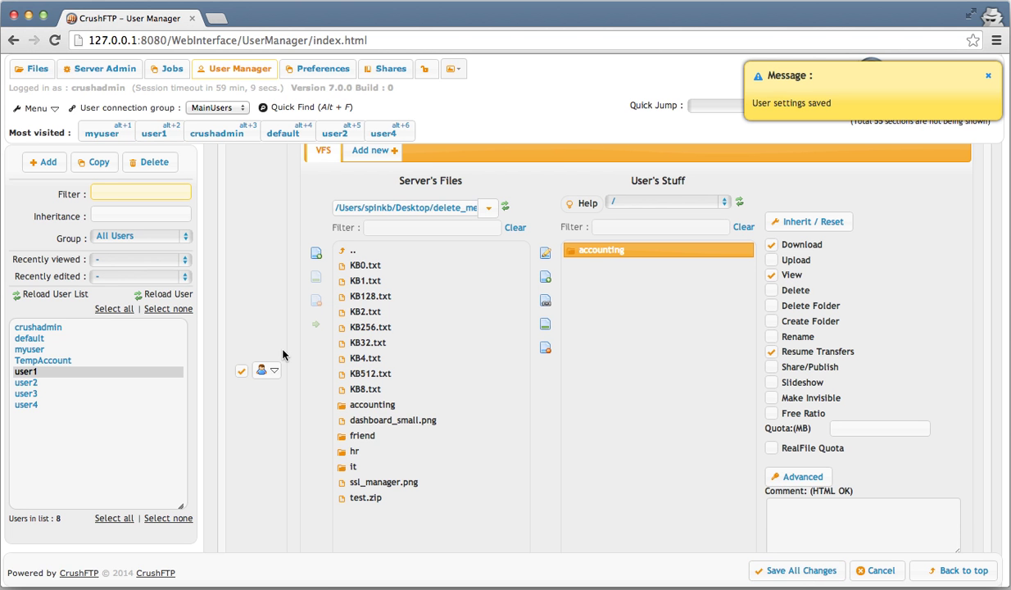
{"action": "left_click", "coordinate": [148, 238]}
{"action": "left_click", "coordinate": [77, 382]}
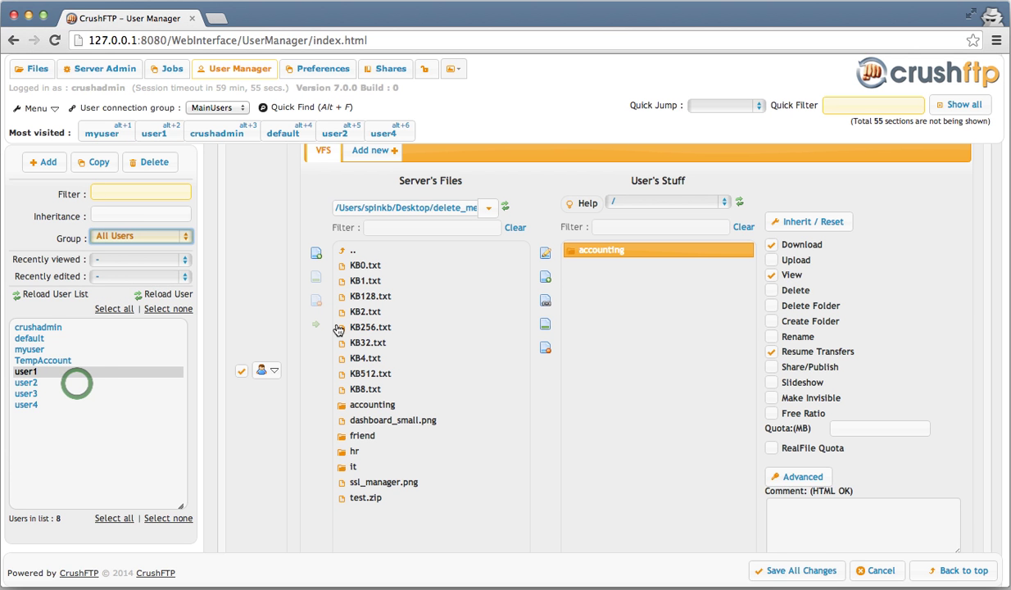
- Load user2's settings and add the hr folder to User's Stuff
{"action": "left_click", "coordinate": [76, 383]}
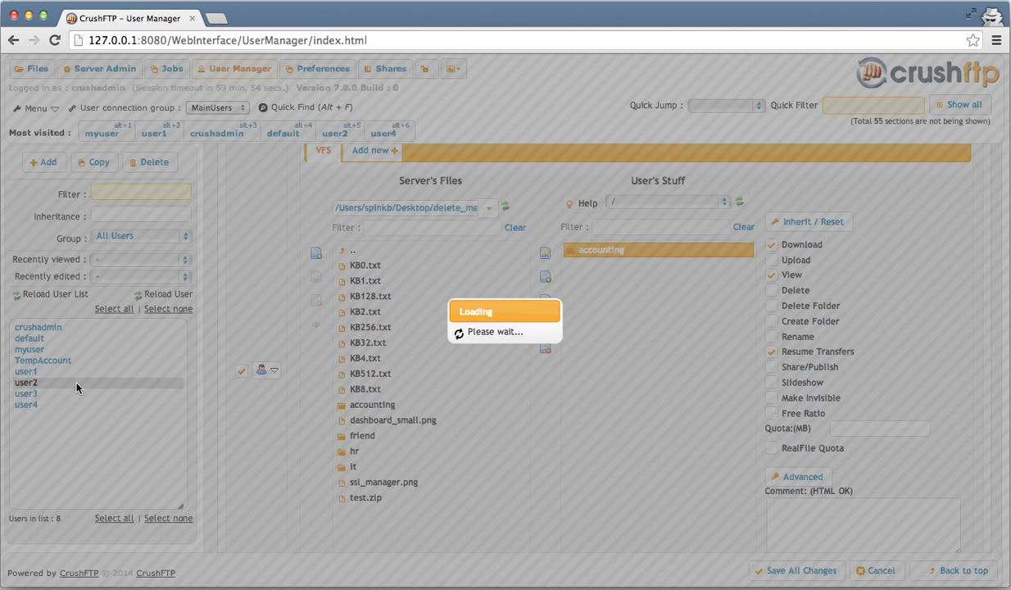
{"action": "scroll", "coordinate": [697, 352], "scroll_direction": "down", "scroll_amount": 5}
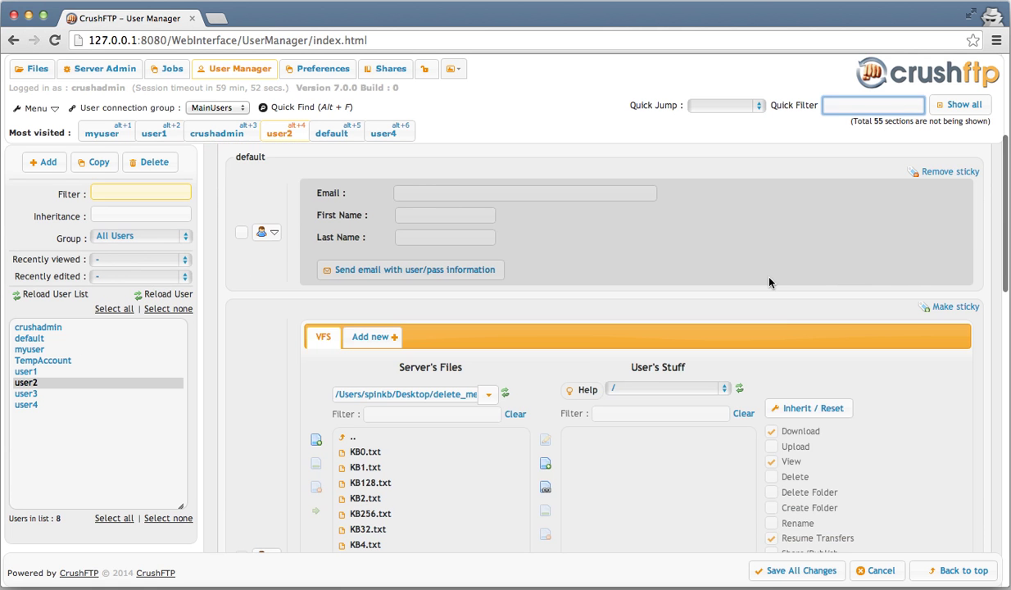
{"action": "scroll", "coordinate": [768, 281], "scroll_direction": "down", "scroll_amount": 3}
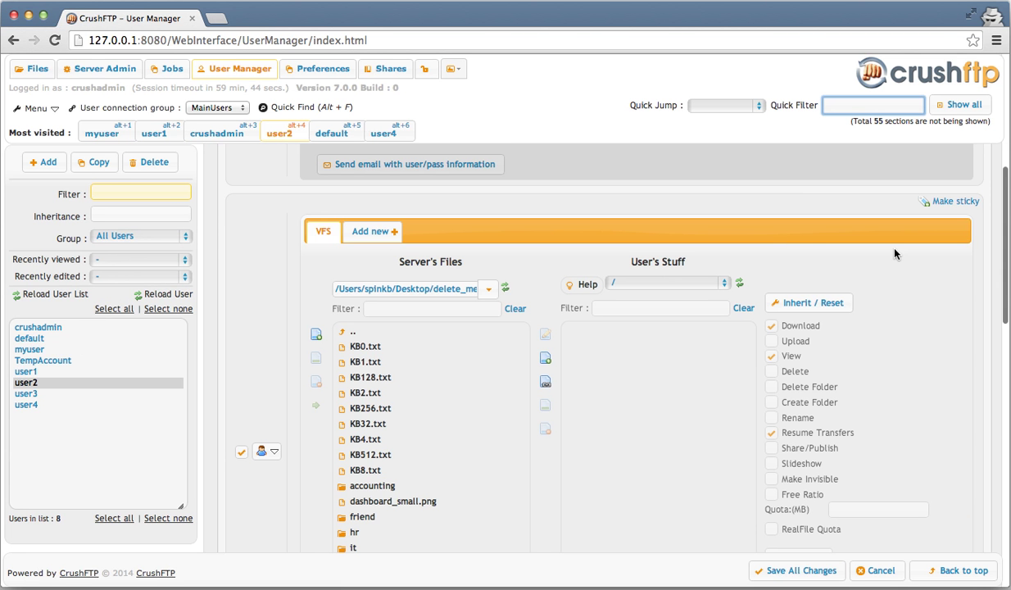
{"action": "scroll", "coordinate": [894, 254], "scroll_direction": "down", "scroll_amount": 2}
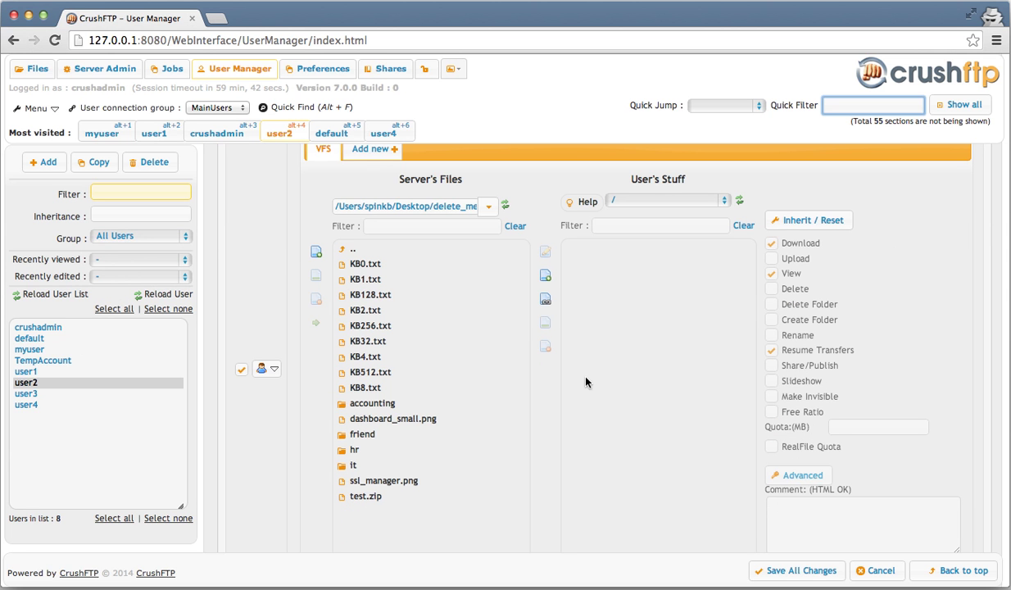
{"action": "left_click_drag", "start_coordinate": [358, 448], "coordinate": [597, 391]}
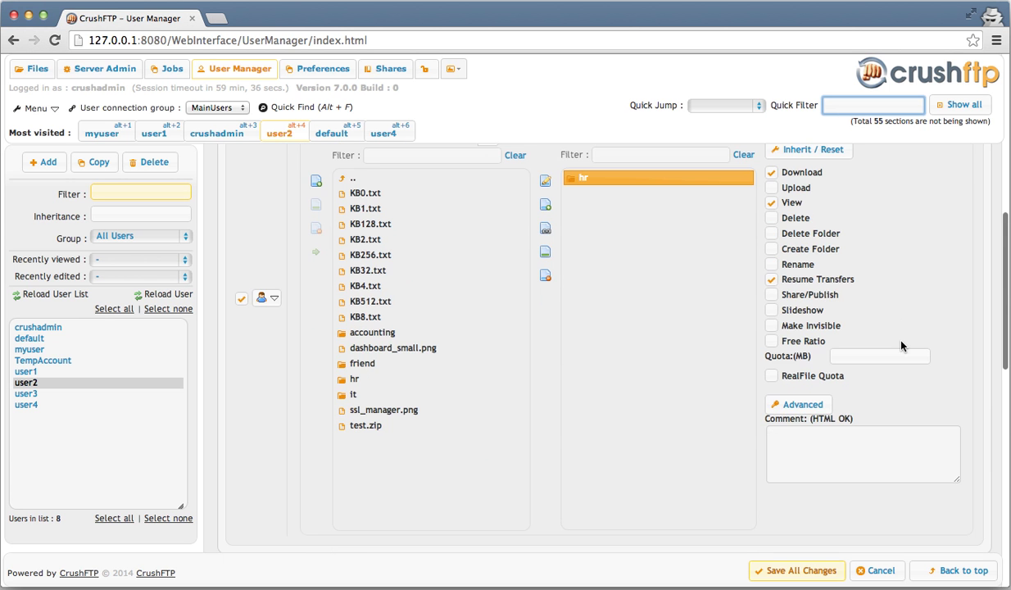
{"action": "scroll", "coordinate": [901, 346], "scroll_direction": "down", "scroll_amount": 2}
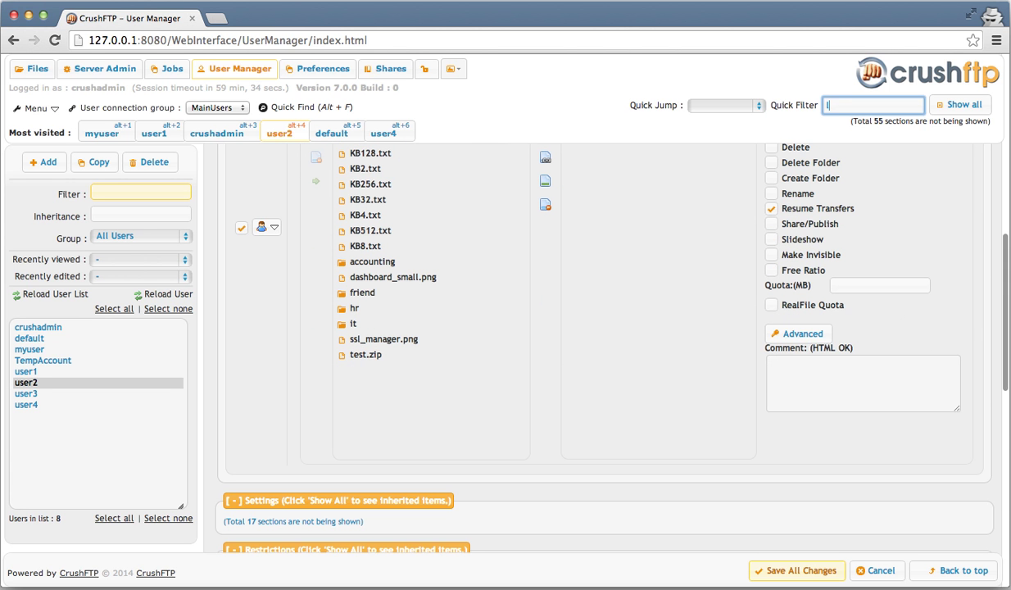
- Filter settings by 'link', link user1's VFS to user2, and save
{"action": "type", "text": "link"}
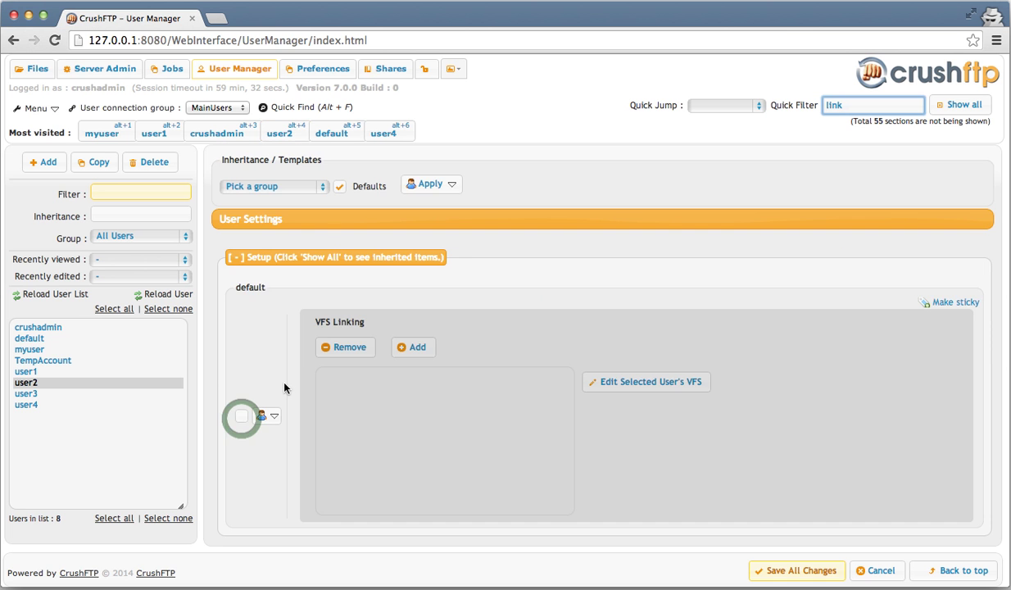
{"action": "left_click", "coordinate": [242, 416]}
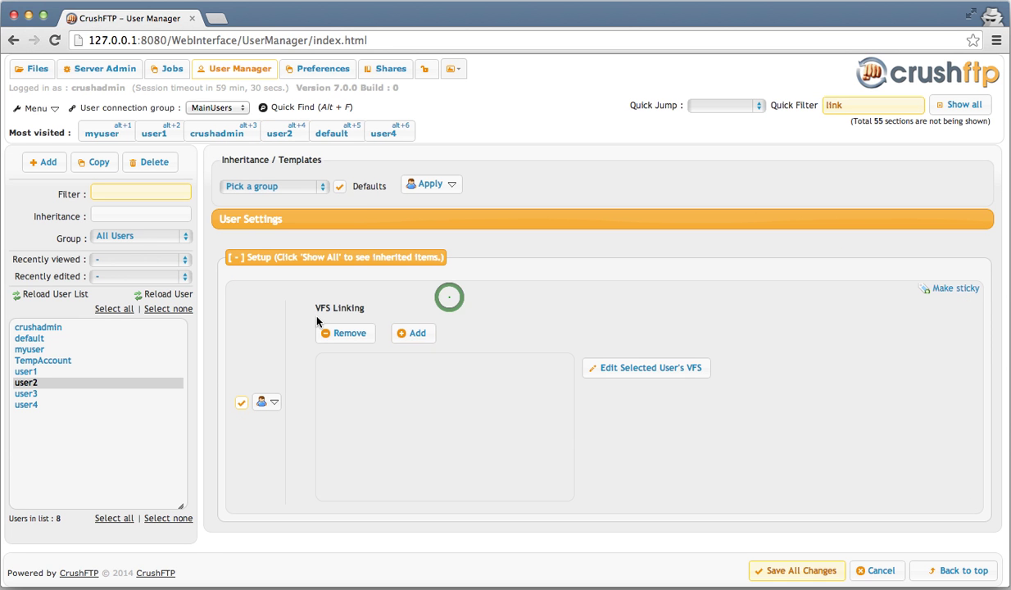
{"action": "left_click", "coordinate": [414, 333]}
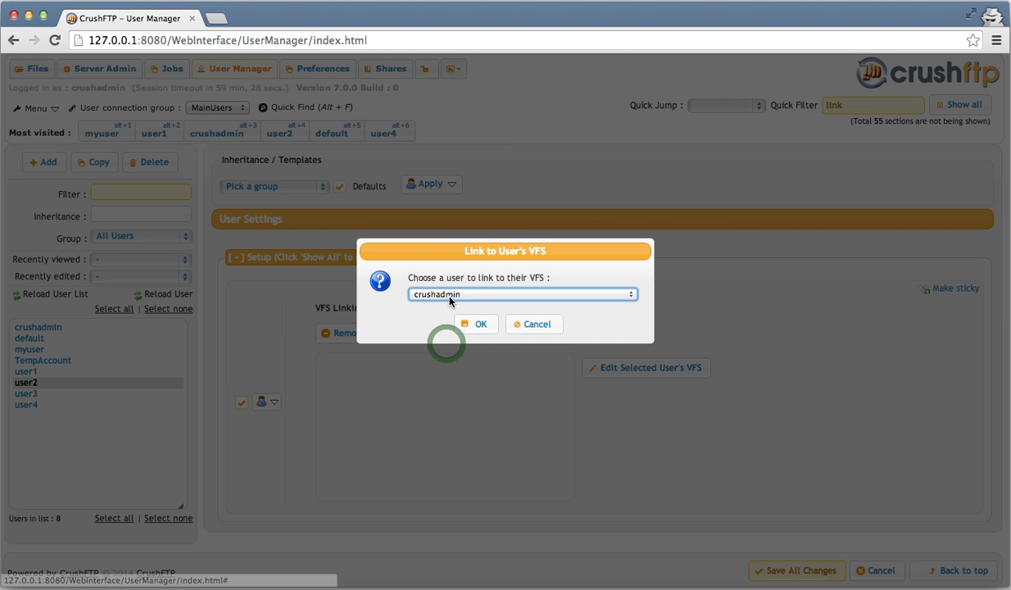
{"action": "left_click", "coordinate": [449, 295]}
{"action": "left_click", "coordinate": [446, 340]}
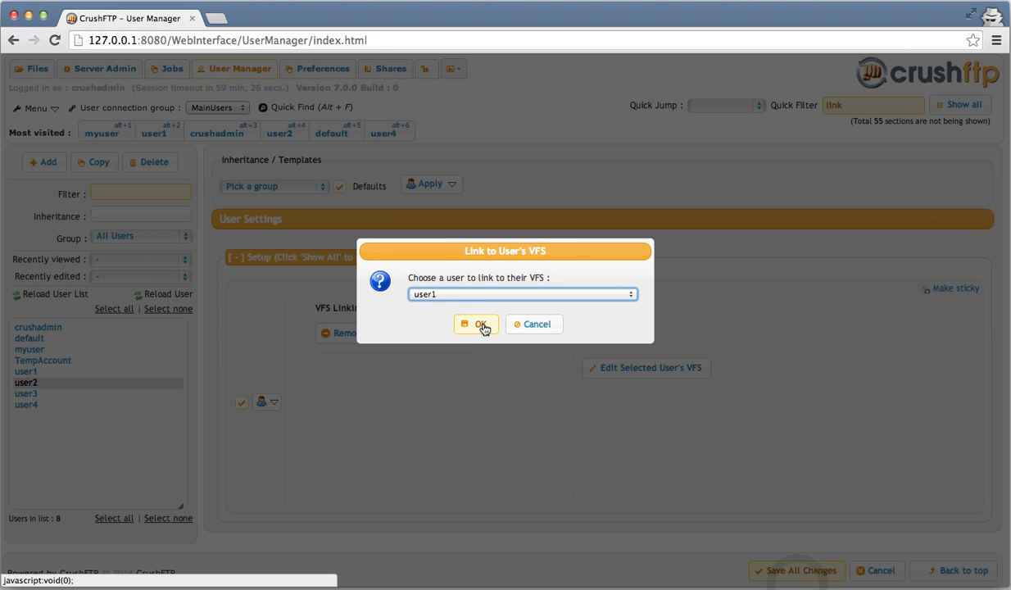
{"action": "left_click", "coordinate": [481, 325]}
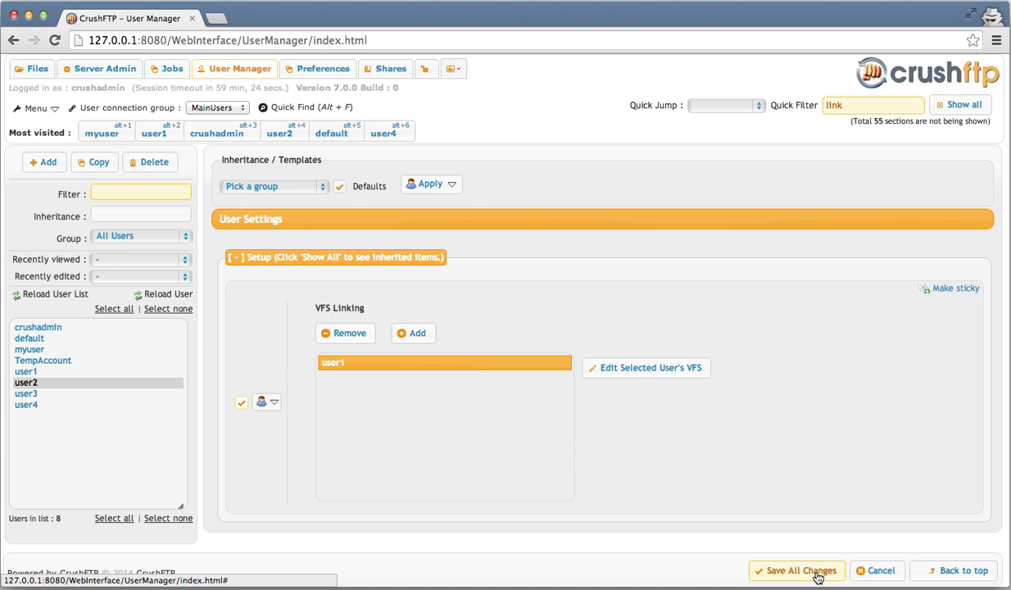
{"action": "left_click", "coordinate": [794, 570]}
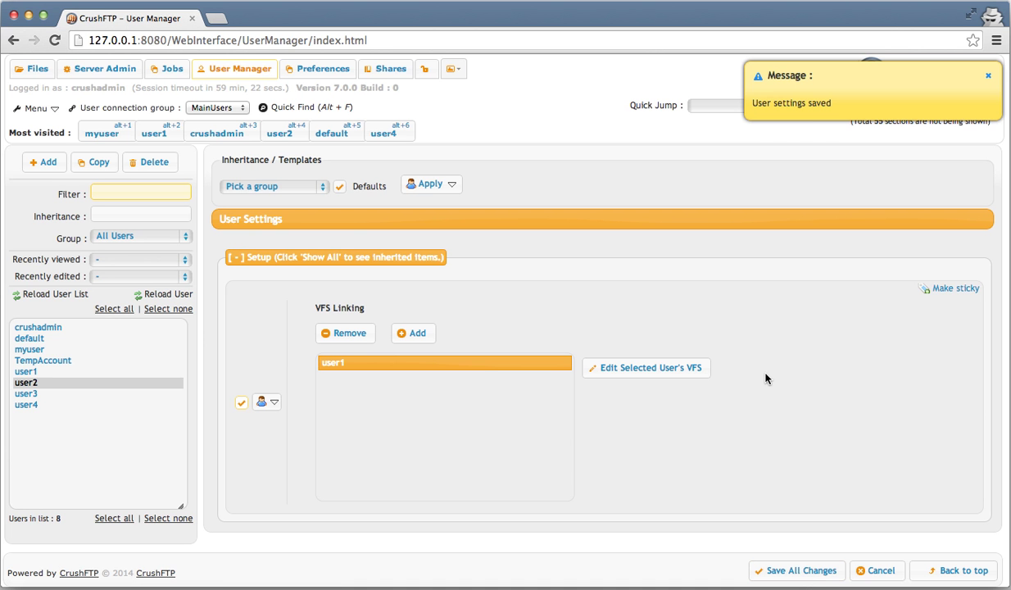
- Inspect linked user1's VFS containing accounting, close it, and select the 'link' filter text
{"action": "left_click", "coordinate": [630, 378]}
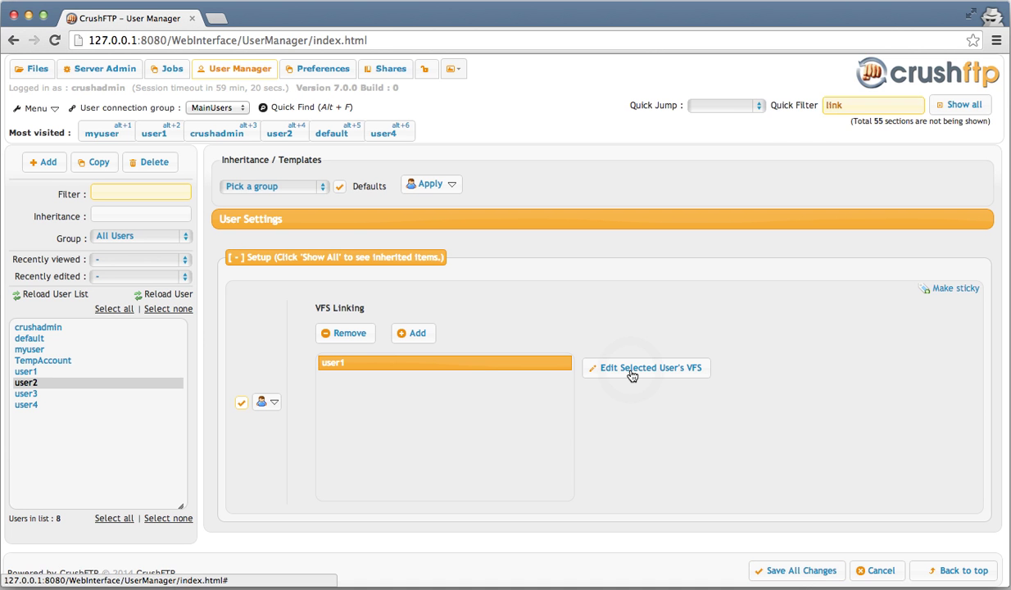
{"action": "left_click", "coordinate": [631, 368]}
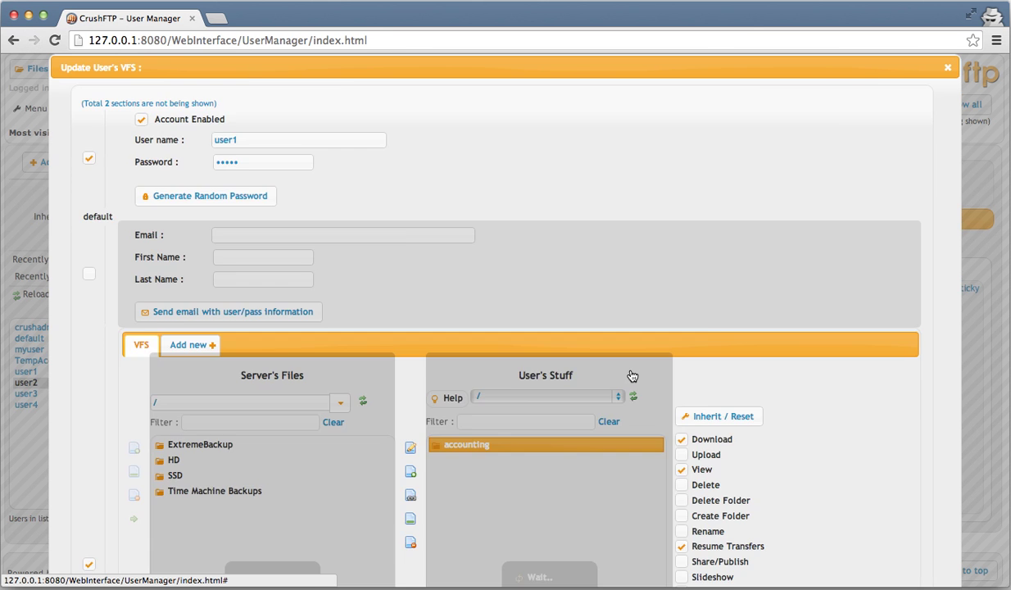
{"action": "scroll", "coordinate": [639, 327], "scroll_direction": "down", "scroll_amount": 3}
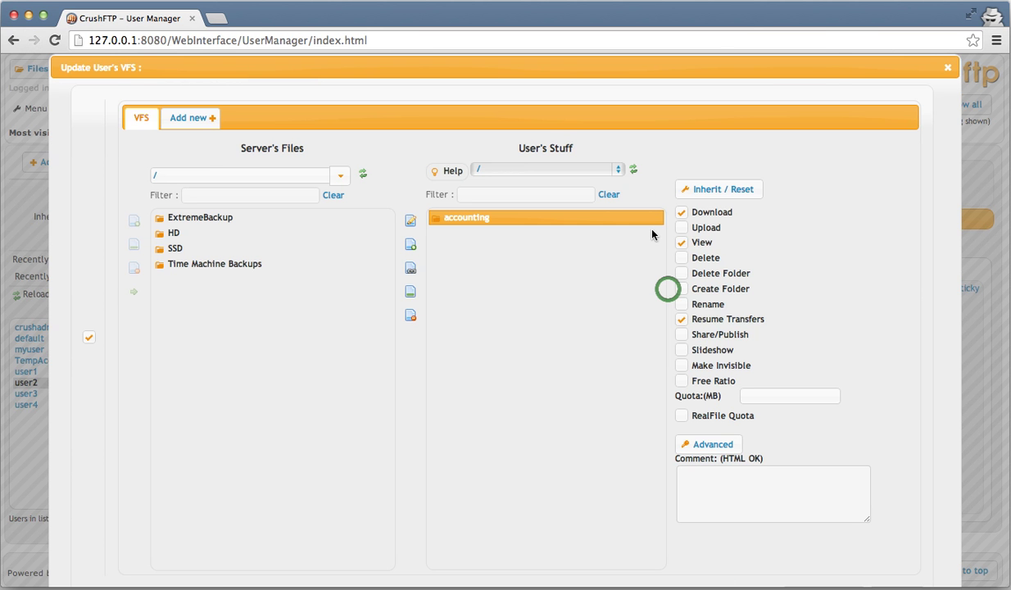
{"action": "left_click", "coordinate": [946, 68]}
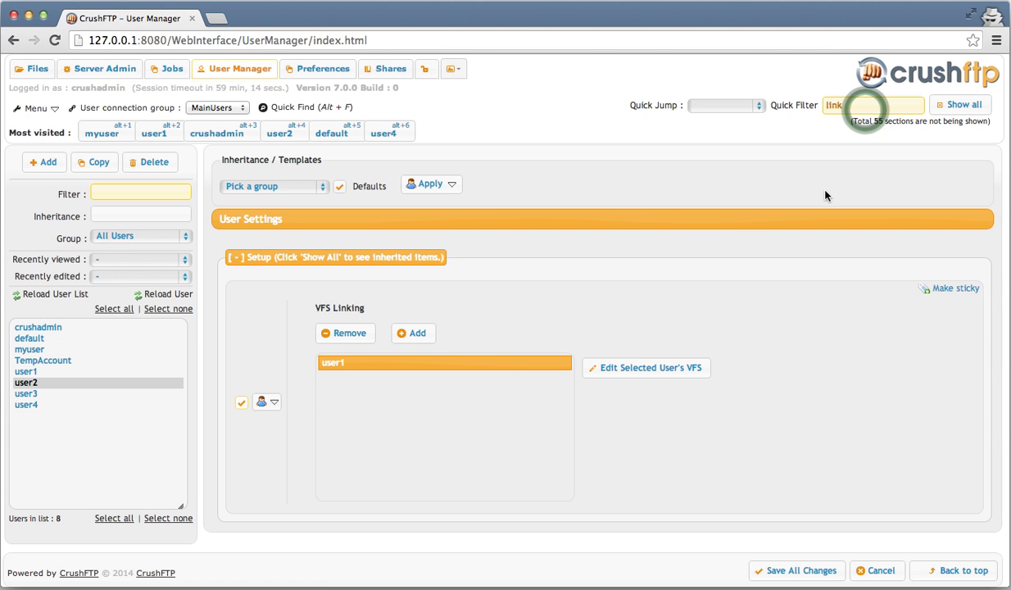
{"action": "double_click", "coordinate": [865, 109]}
- Clear the Quick Filter so all of user2's settings return, down to the VFS panel with hr
{"action": "key", "text": "BackSpace"}
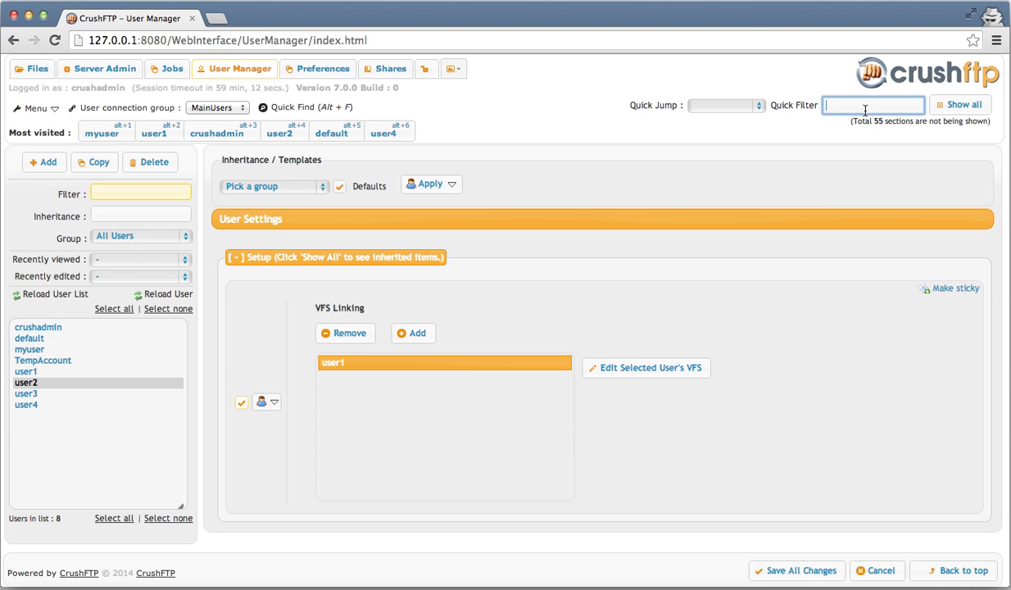
{"action": "scroll", "coordinate": [808, 314], "scroll_direction": "down", "scroll_amount": 1}
{"action": "scroll", "coordinate": [807, 314], "scroll_direction": "down", "scroll_amount": 5}
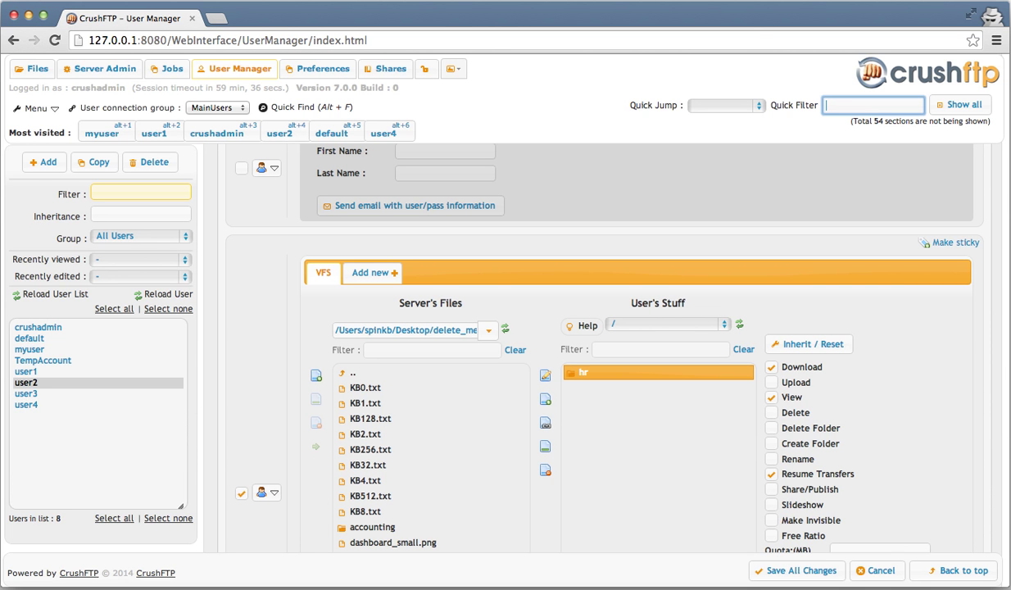
- Create the new user the_users with a password
{"action": "left_click", "coordinate": [172, 240]}
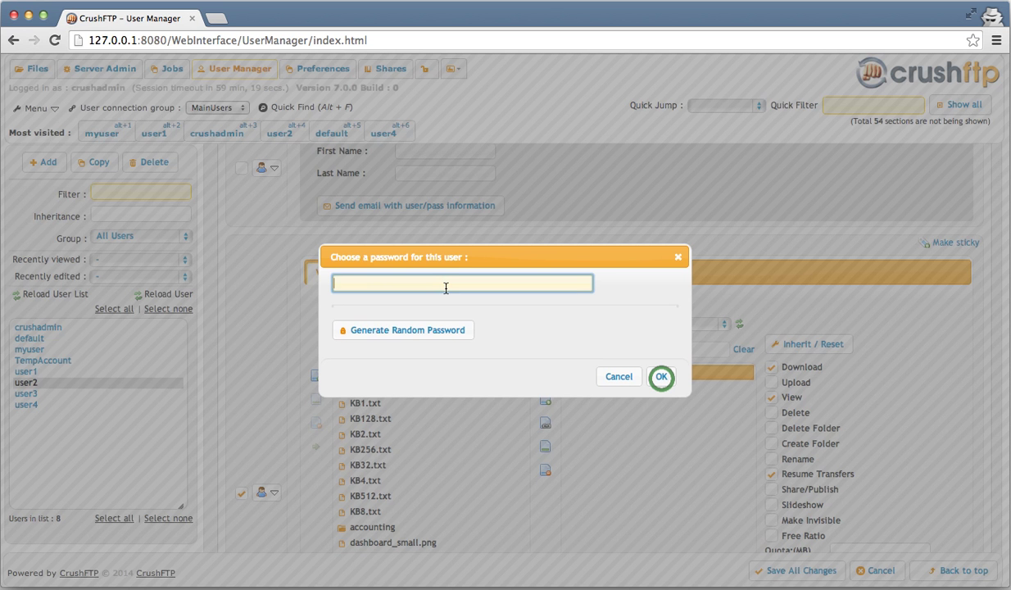
{"action": "key", "text": "super+v"}
{"action": "left_click", "coordinate": [661, 378]}
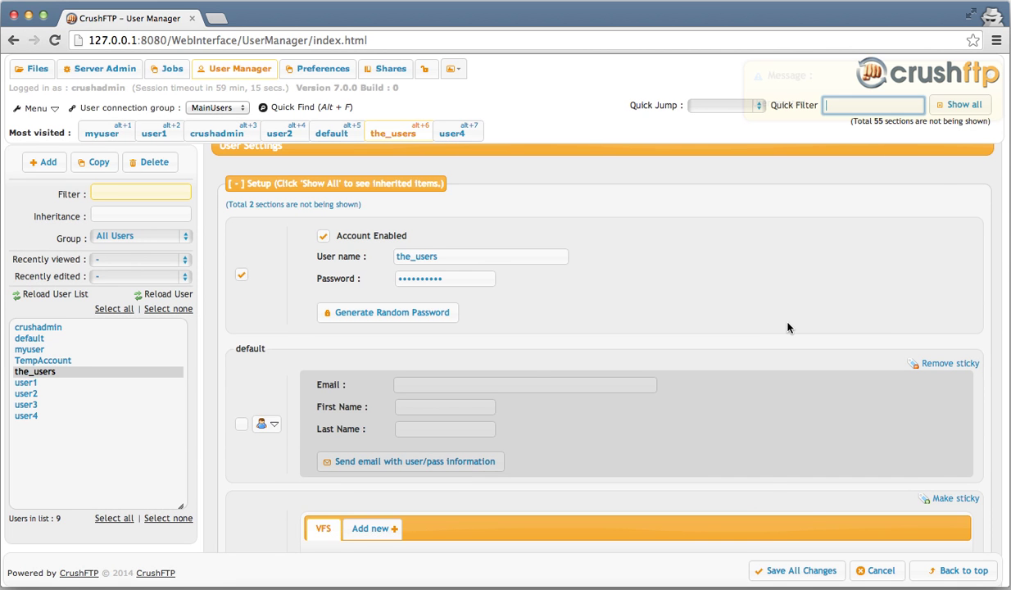
- Add the it folder, KB256.txt and KB2.txt to the_users' VFS, then filter settings by 'link'
{"action": "scroll", "coordinate": [787, 328], "scroll_direction": "down", "scroll_amount": 5}
{"action": "scroll", "coordinate": [737, 361], "scroll_direction": "down", "scroll_amount": 1}
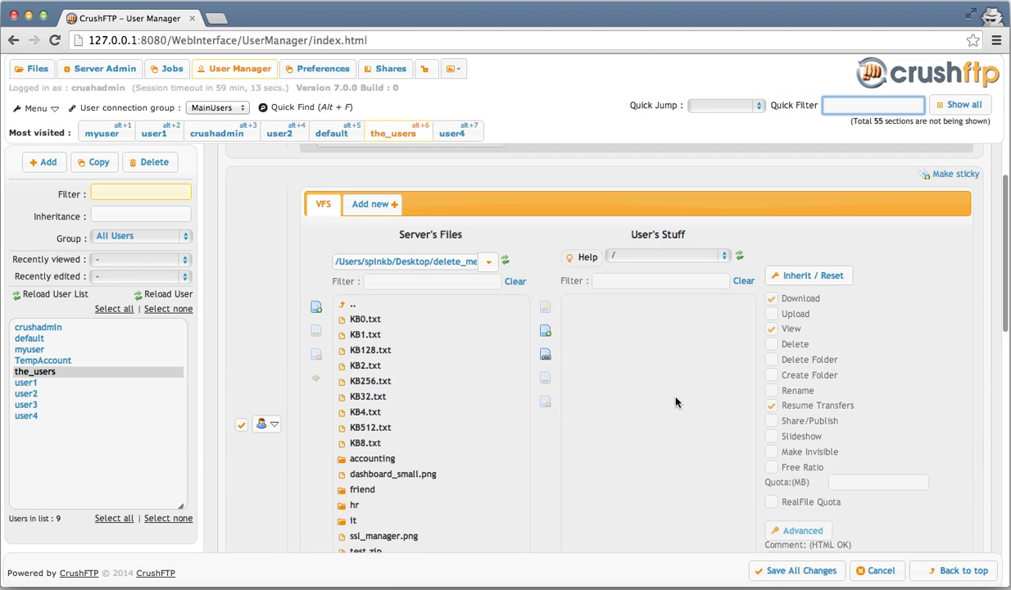
{"action": "scroll", "coordinate": [676, 401], "scroll_direction": "down", "scroll_amount": 1}
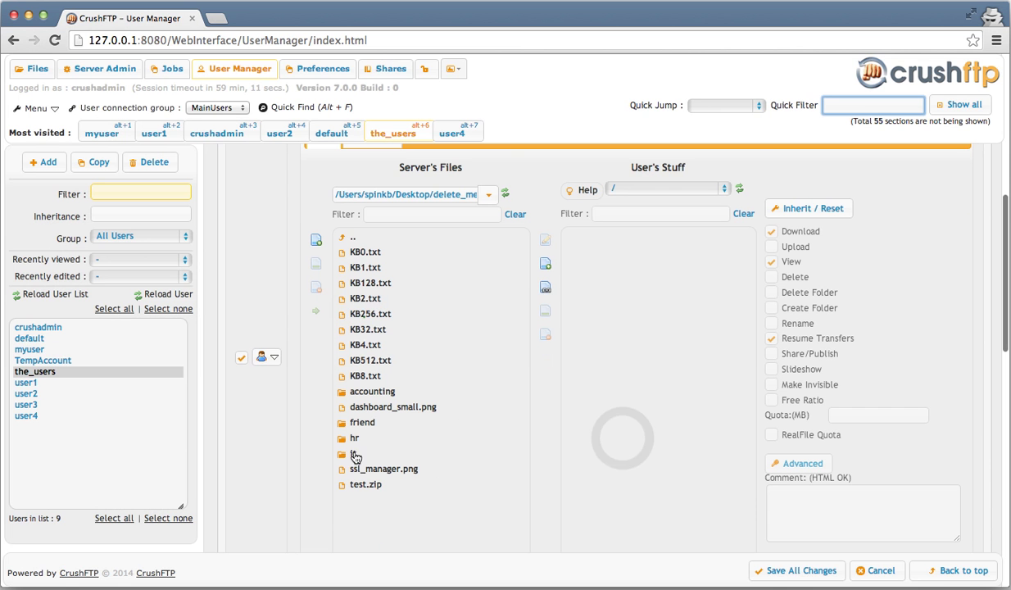
{"action": "left_click_drag", "start_coordinate": [354, 457], "coordinate": [597, 345]}
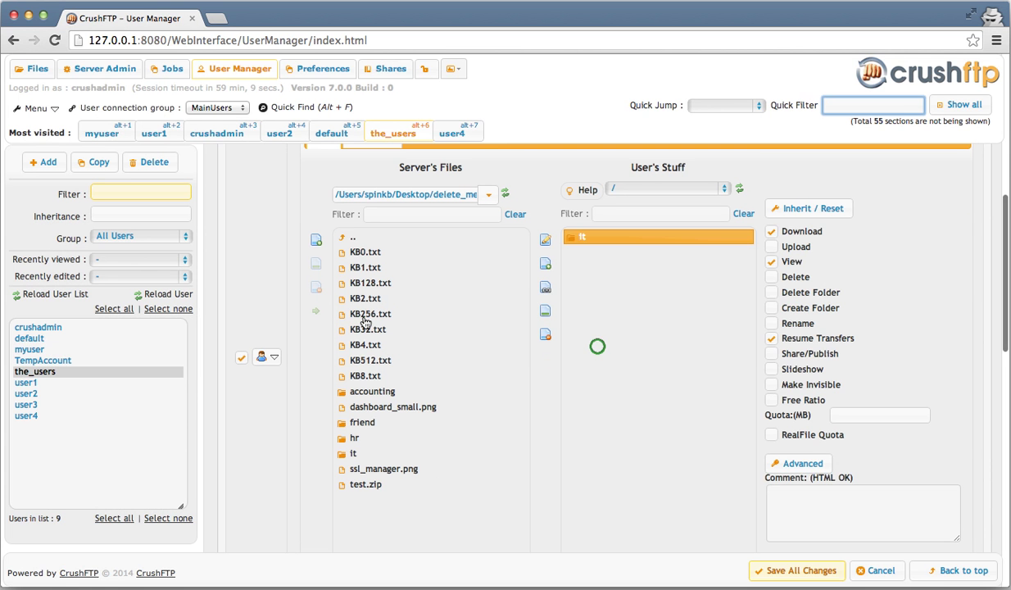
{"action": "double_click", "coordinate": [365, 321]}
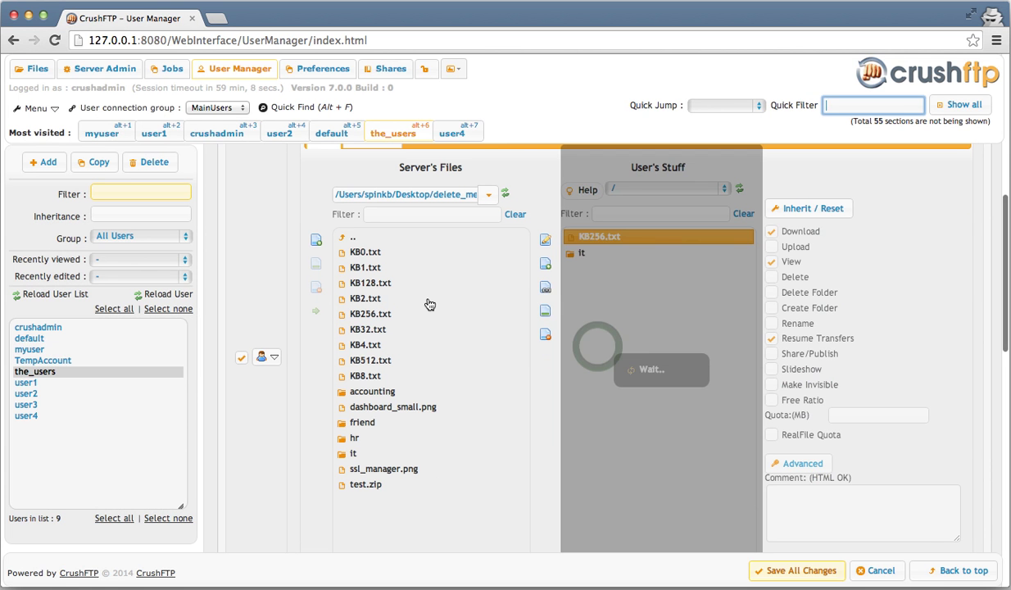
{"action": "left_click_drag", "start_coordinate": [428, 304], "coordinate": [599, 346]}
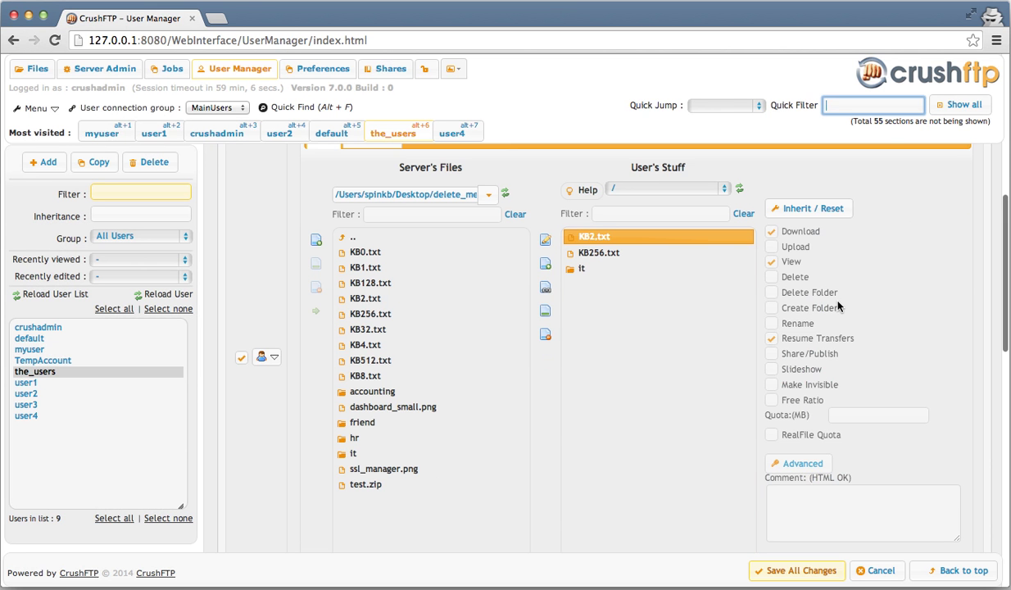
{"action": "type", "text": "link"}
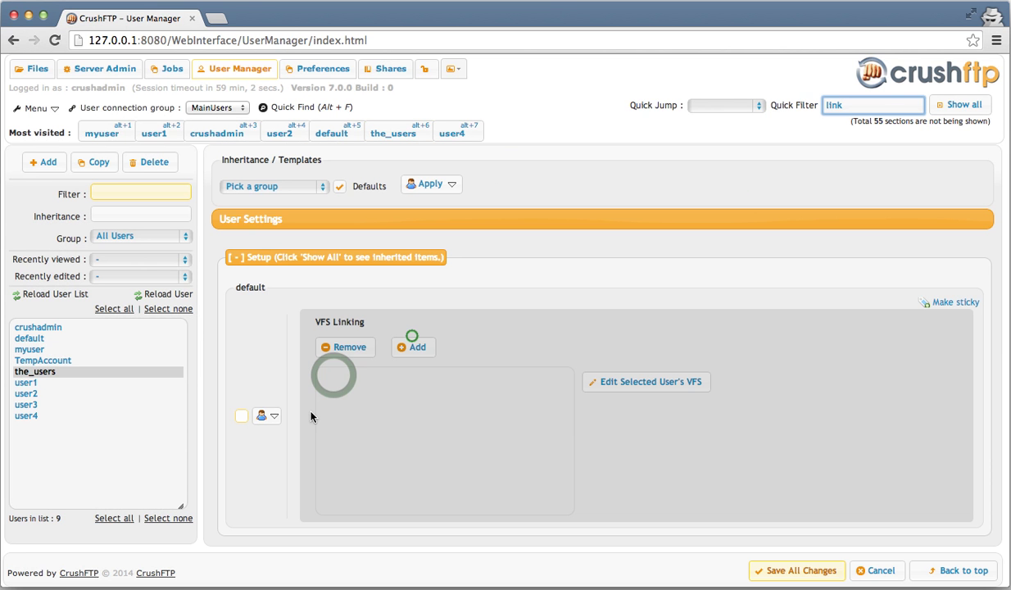
- Enable VFS Linking and add the_users as a linked user
{"action": "left_click", "coordinate": [242, 415]}
{"action": "left_click", "coordinate": [412, 333]}
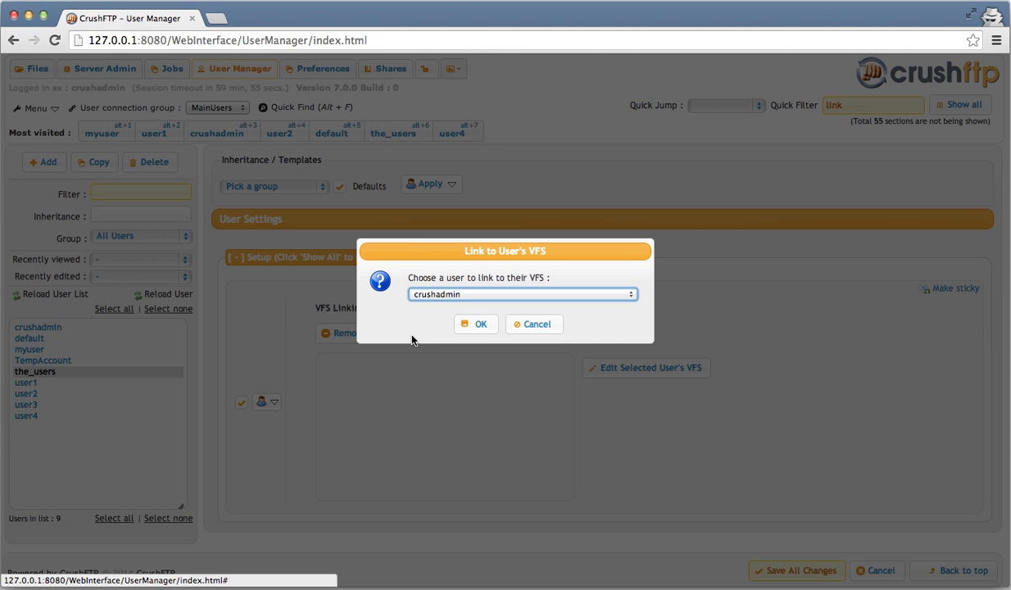
{"action": "left_click", "coordinate": [434, 293]}
{"action": "left_click", "coordinate": [434, 355]}
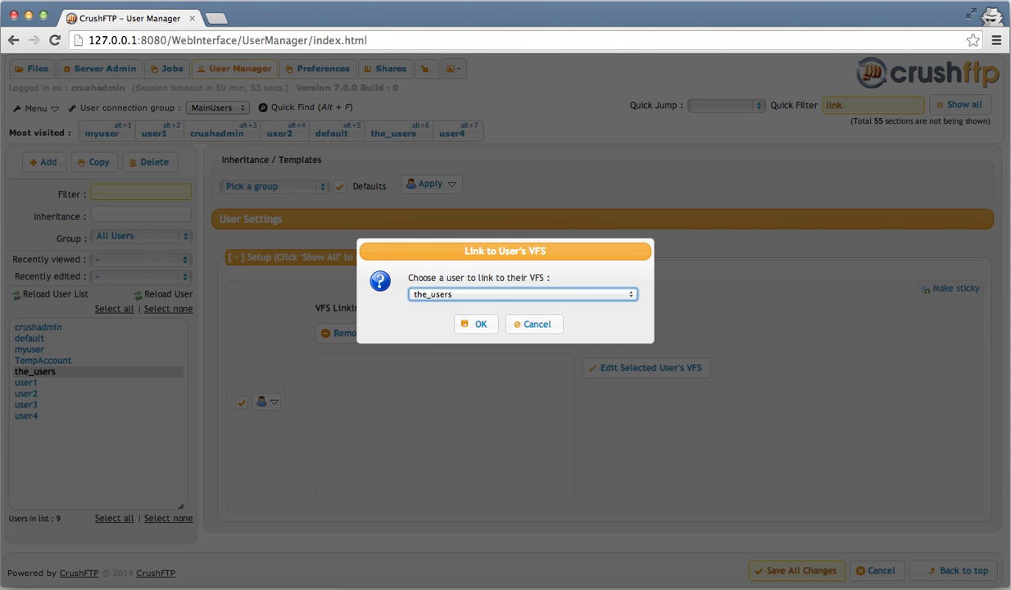
{"action": "key", "text": "Return"}
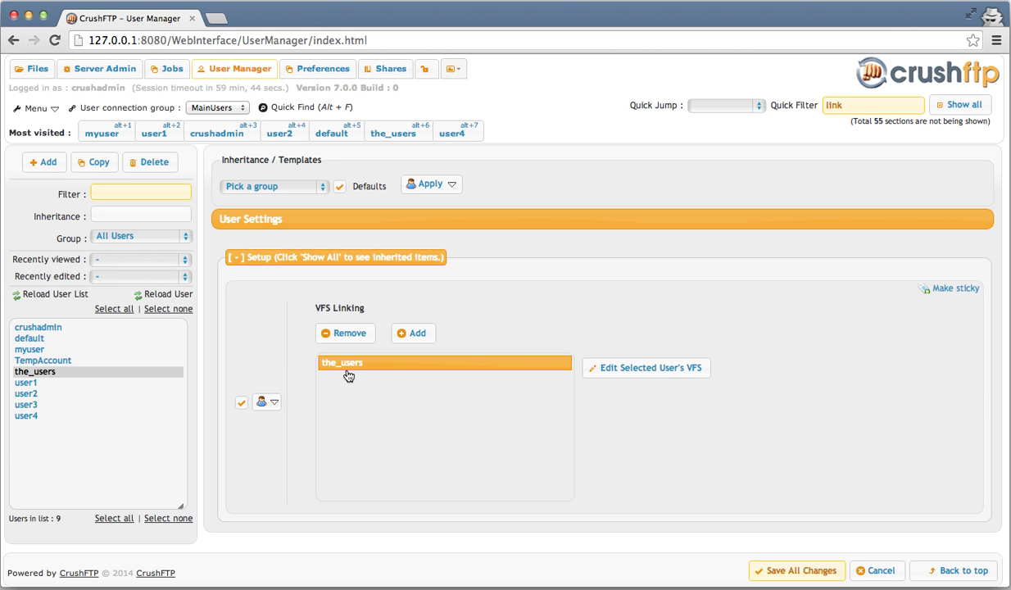
- Clear the 'link' Quick Filter and save all changes
{"action": "left_click", "coordinate": [859, 100]}
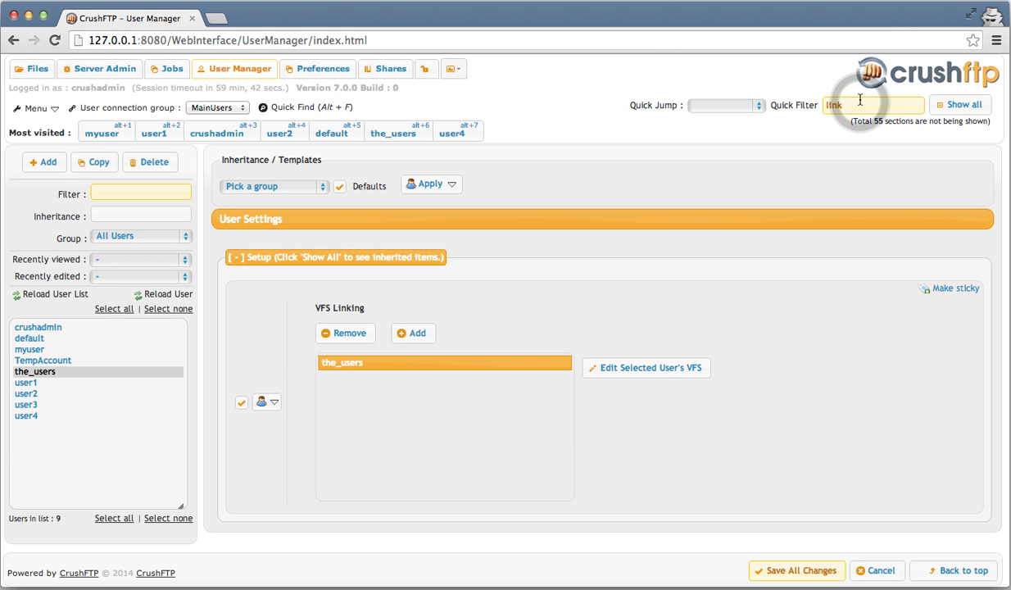
{"action": "key", "text": "BackSpace"}
{"action": "key", "text": "BackSpace"}
{"action": "key", "text": "BackSpace"}
{"action": "key", "text": "BackSpace"}
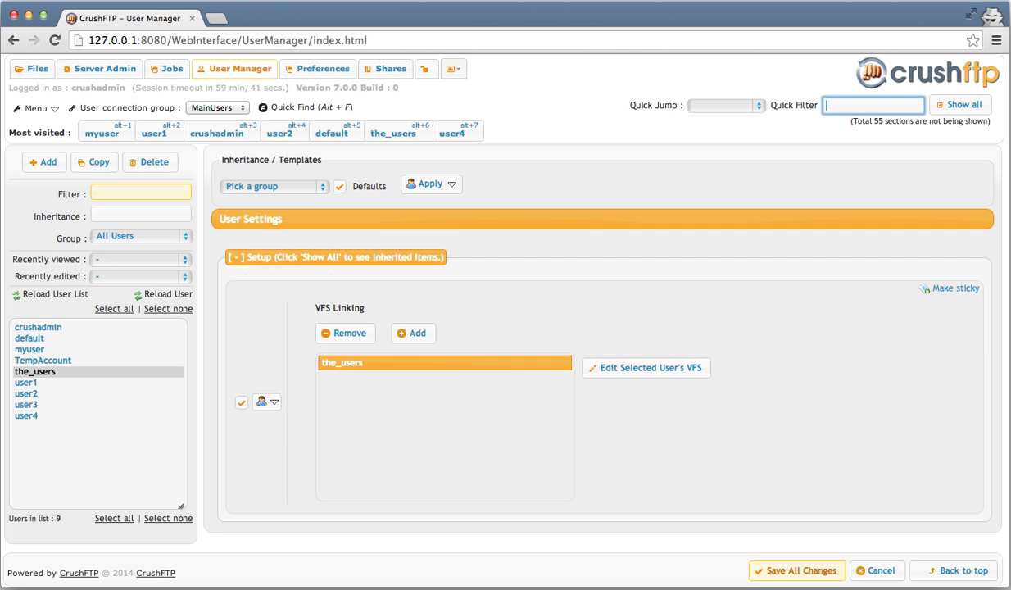
{"action": "scroll", "coordinate": [798, 405], "scroll_direction": "down", "scroll_amount": 3}
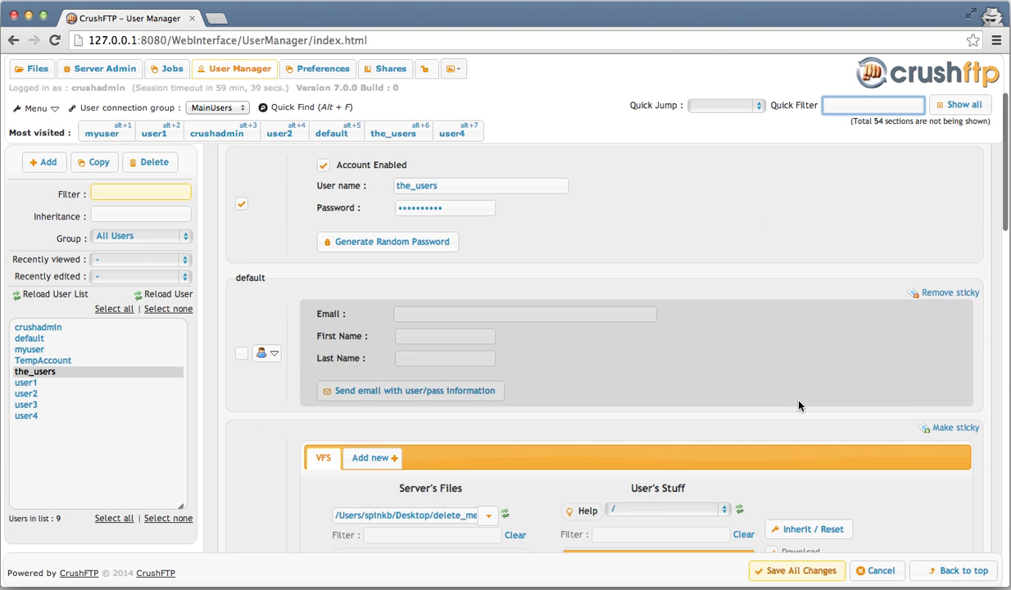
{"action": "scroll", "coordinate": [799, 405], "scroll_direction": "down", "scroll_amount": 3}
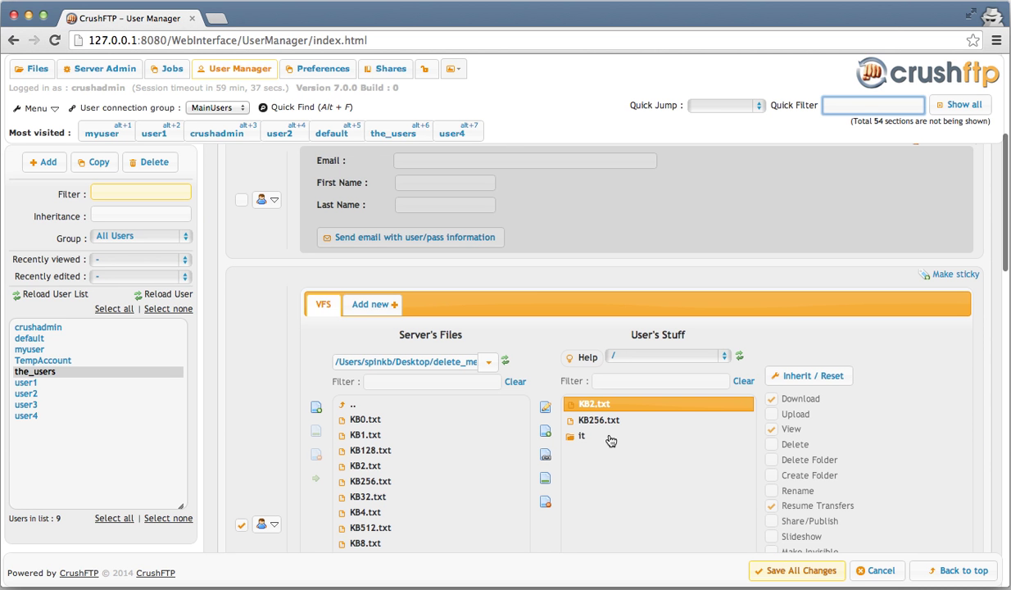
{"action": "left_click", "coordinate": [792, 569]}
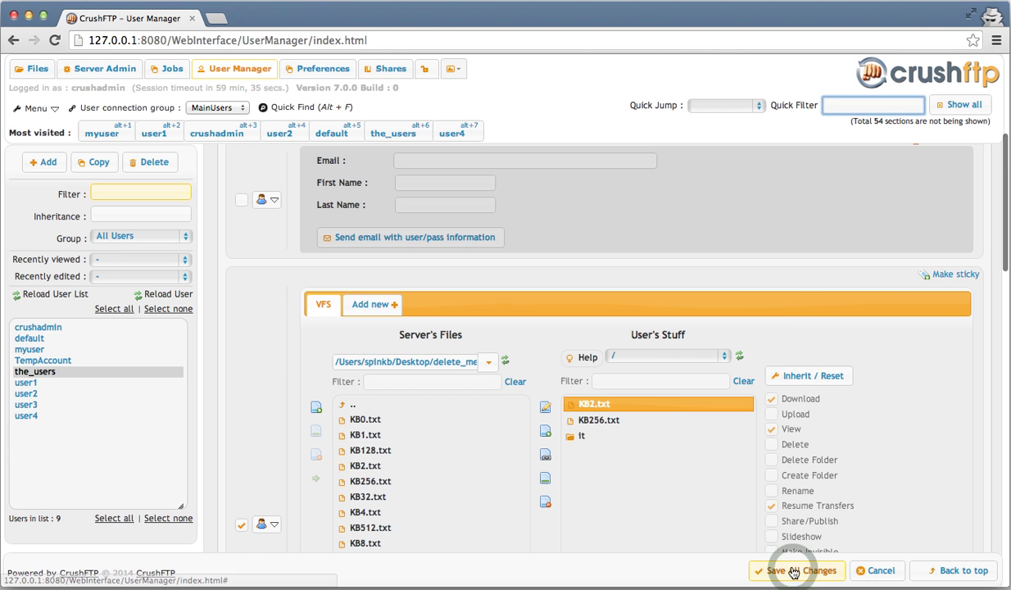
- Create the new account user5 with a password and open its settings
{"action": "left_click", "coordinate": [50, 161]}
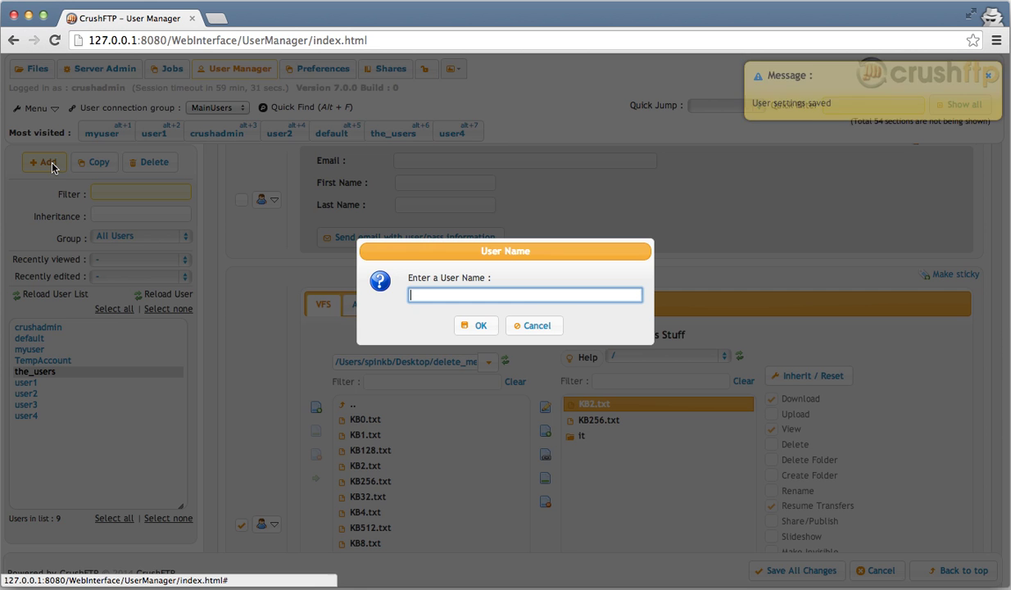
{"action": "type", "text": "use"}
{"action": "key", "text": "Return"}
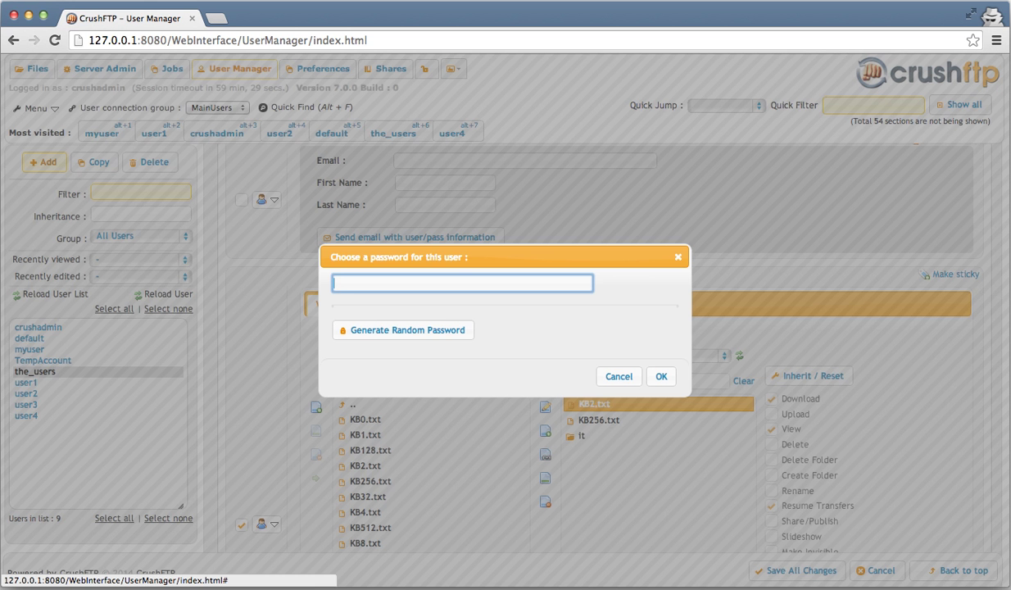
{"action": "key", "text": "Return"}
{"action": "left_click", "coordinate": [47, 426]}
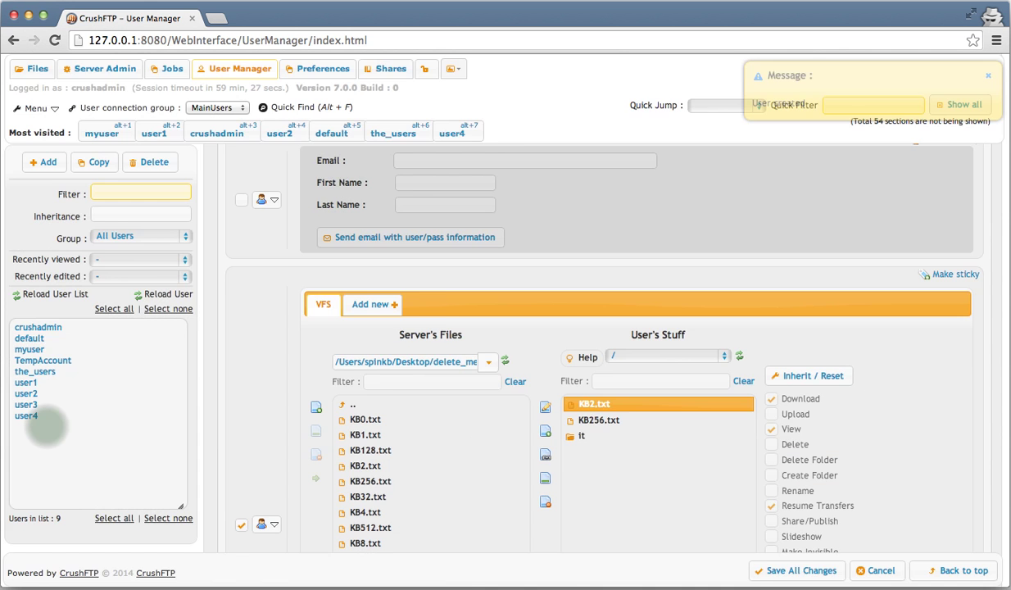
{"action": "left_click", "coordinate": [47, 426]}
- Add user5 to the the_users group
{"action": "right_click", "coordinate": [46, 428]}
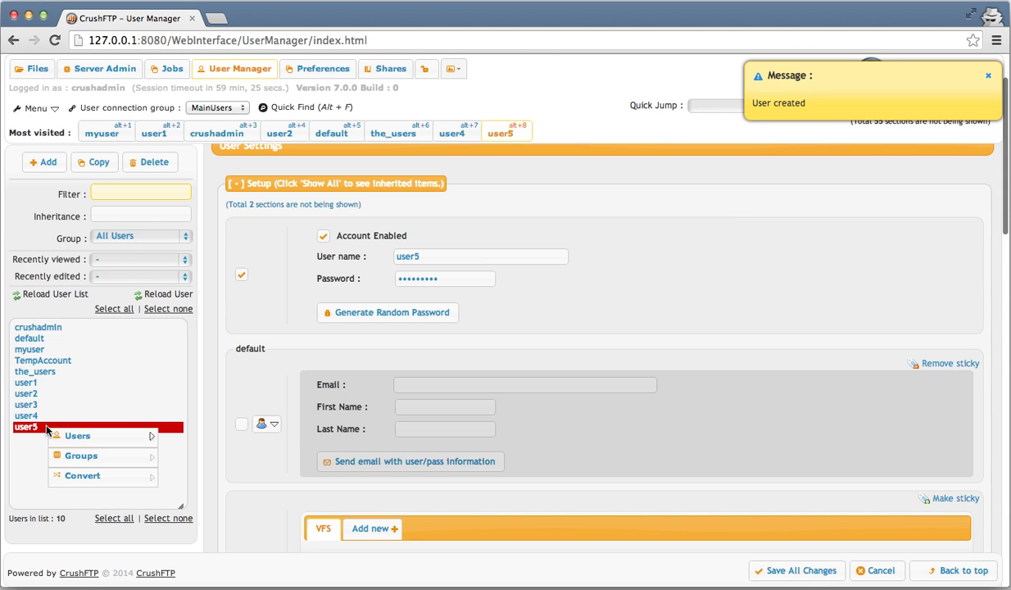
{"action": "mouse_move", "coordinate": [107, 458]}
{"action": "left_click", "coordinate": [260, 519]}
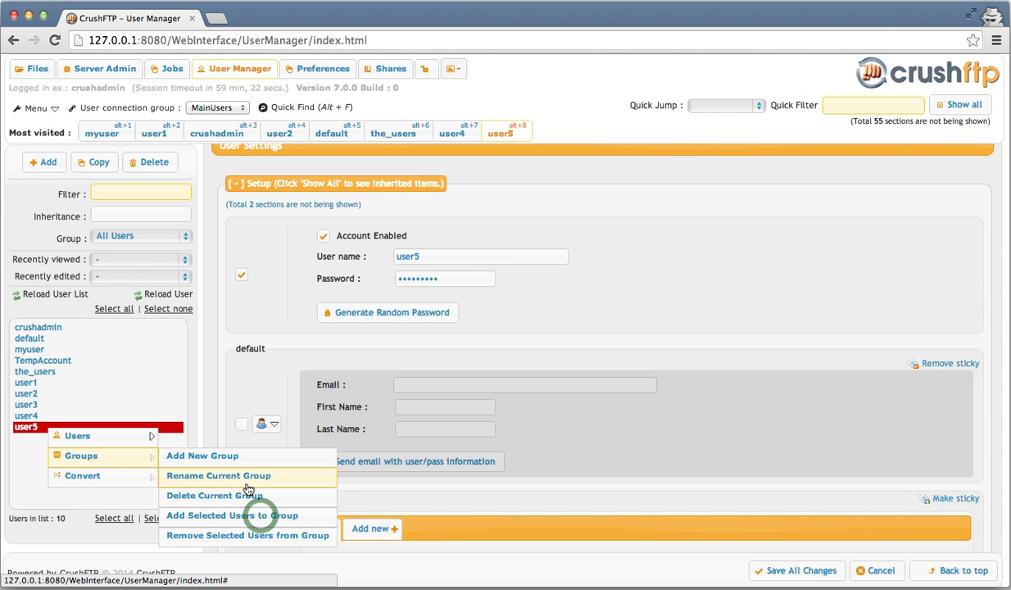
{"action": "left_click", "coordinate": [262, 519]}
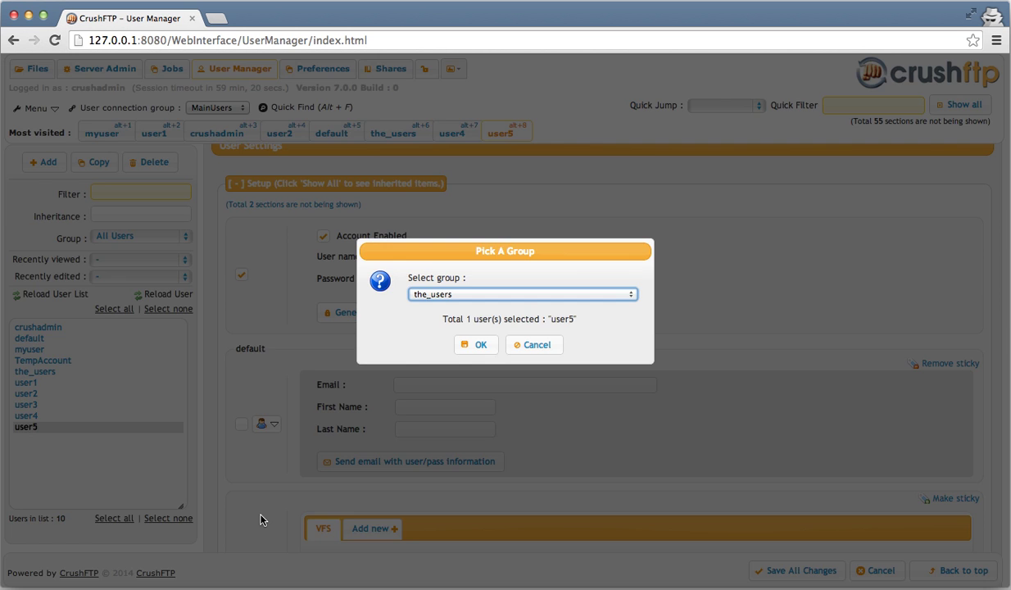
{"action": "key", "text": "Return"}
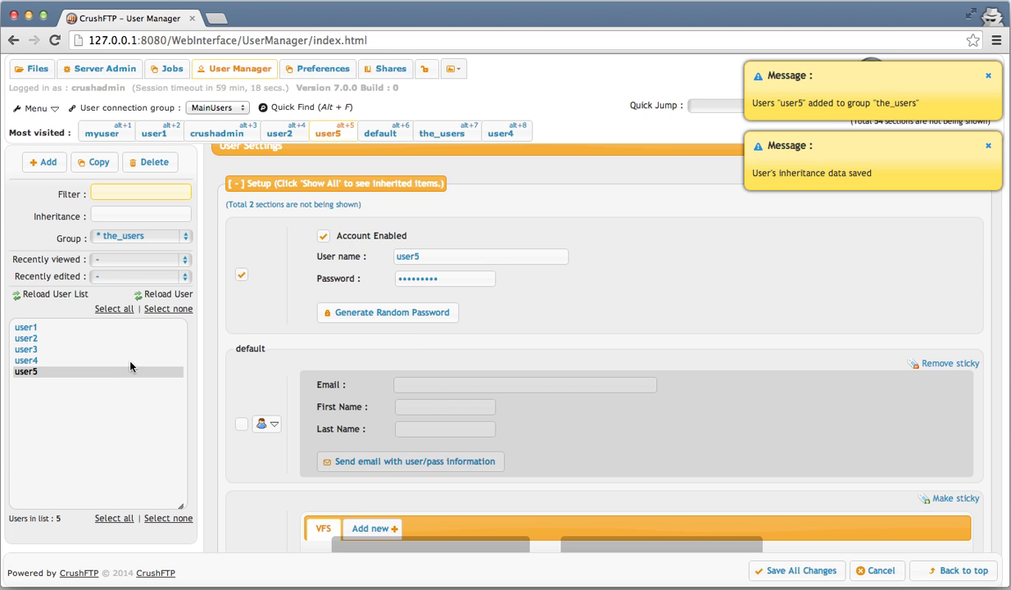
- Switch the user list's Group dropdown to All Users, showing all ten accounts
{"action": "scroll", "coordinate": [665, 221], "scroll_direction": "up", "scroll_amount": 2}
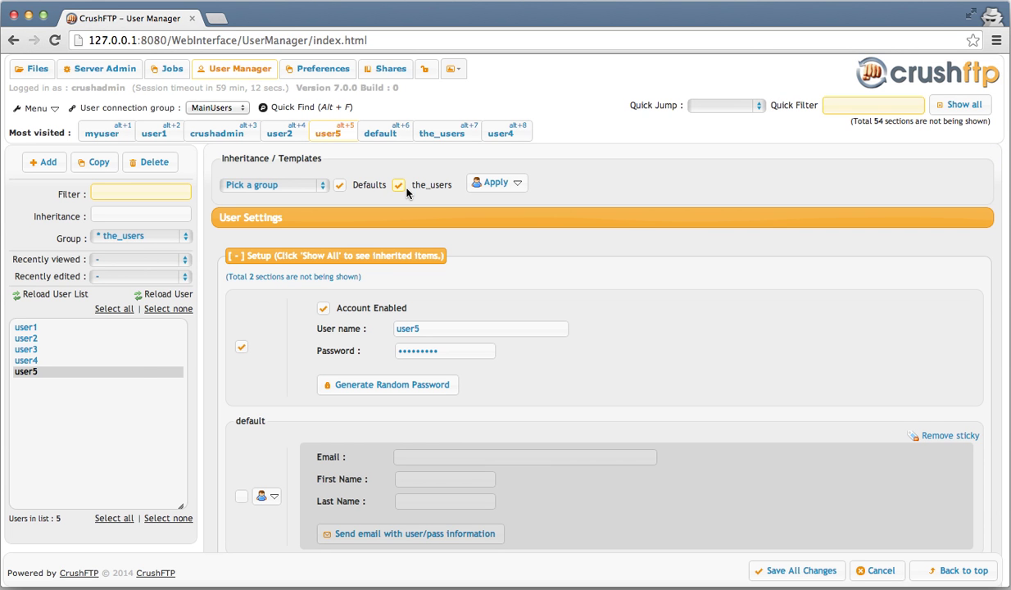
{"action": "scroll", "coordinate": [623, 233], "scroll_direction": "down", "scroll_amount": 1}
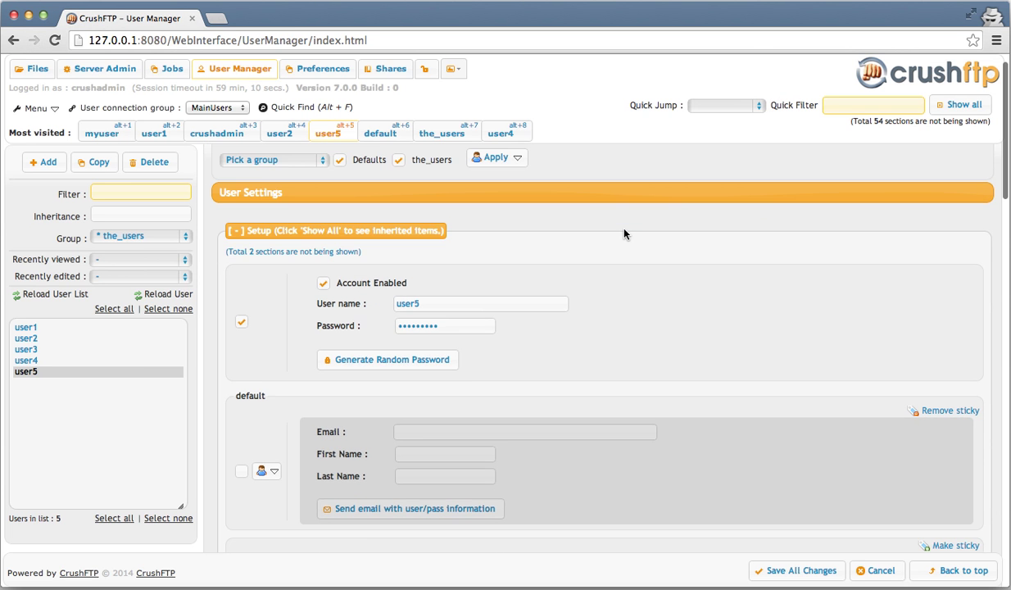
{"action": "scroll", "coordinate": [623, 233], "scroll_direction": "down", "scroll_amount": 5}
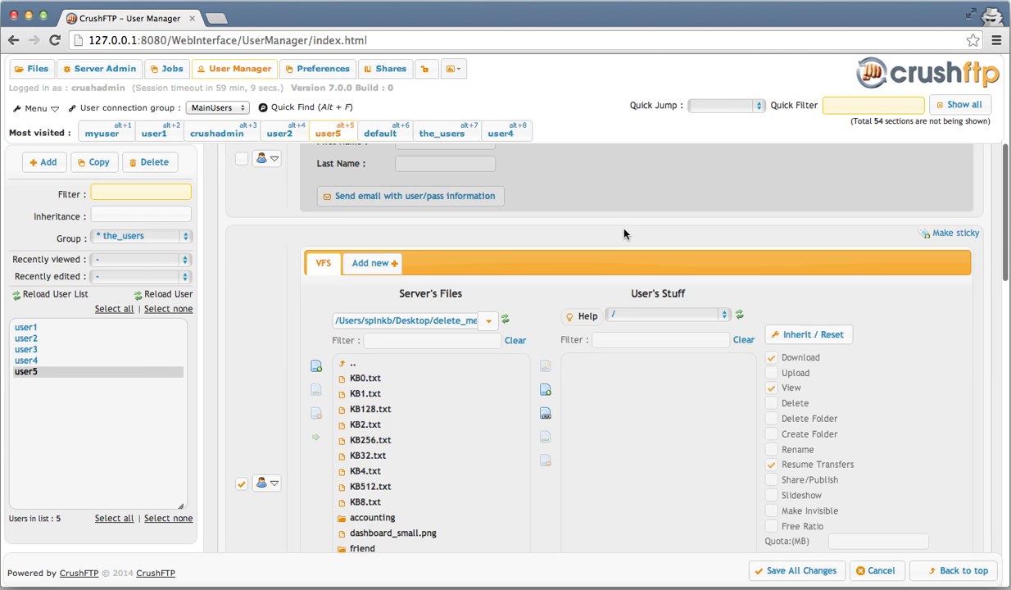
{"action": "scroll", "coordinate": [486, 315], "scroll_direction": "down", "scroll_amount": 5}
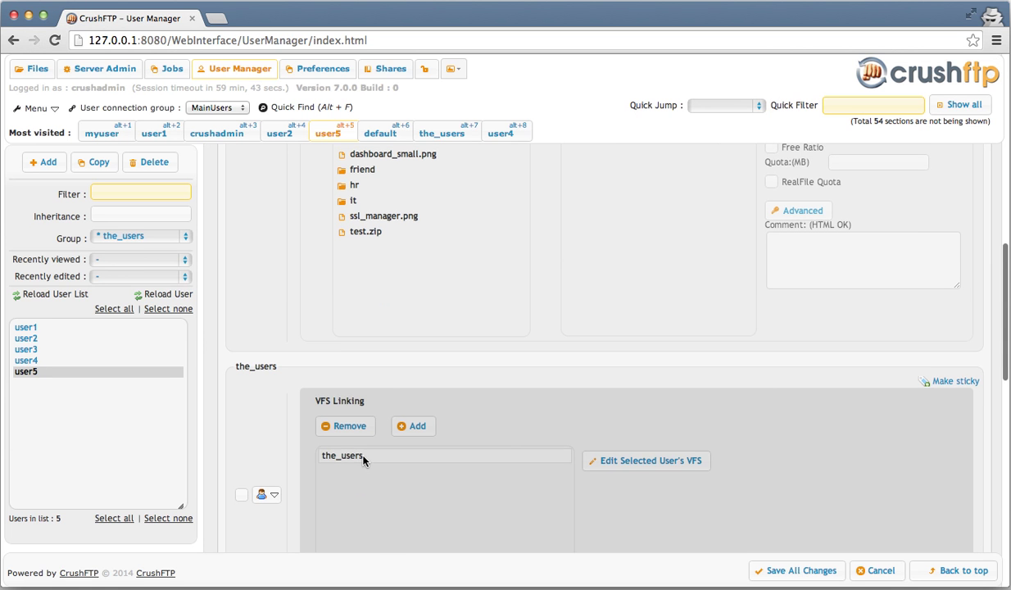
{"action": "scroll", "coordinate": [459, 321], "scroll_direction": "up", "scroll_amount": 5}
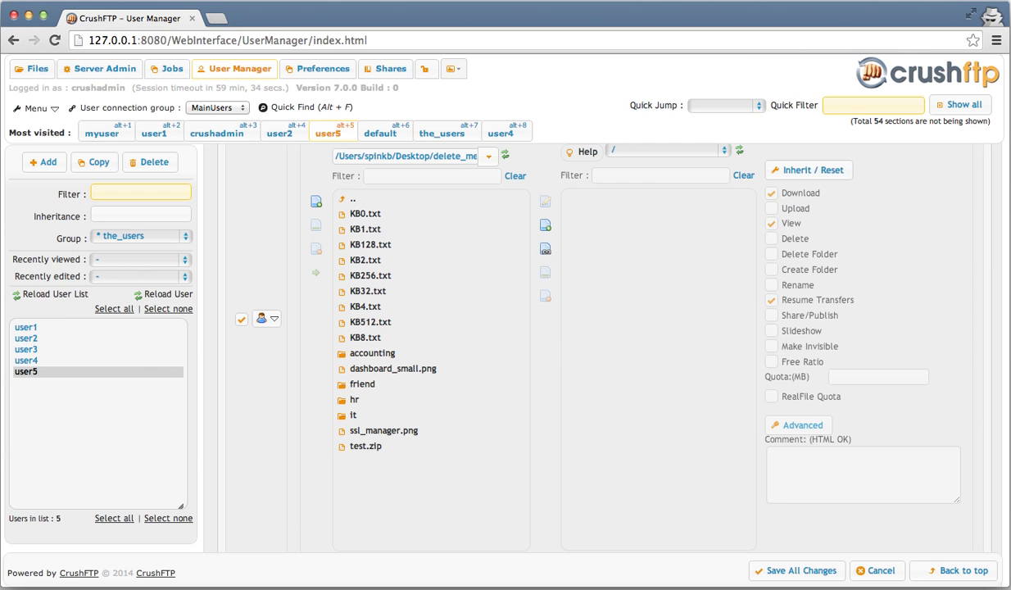
{"action": "scroll", "coordinate": [425, 342], "scroll_direction": "up", "scroll_amount": 2}
{"action": "scroll", "coordinate": [434, 328], "scroll_direction": "up", "scroll_amount": 10}
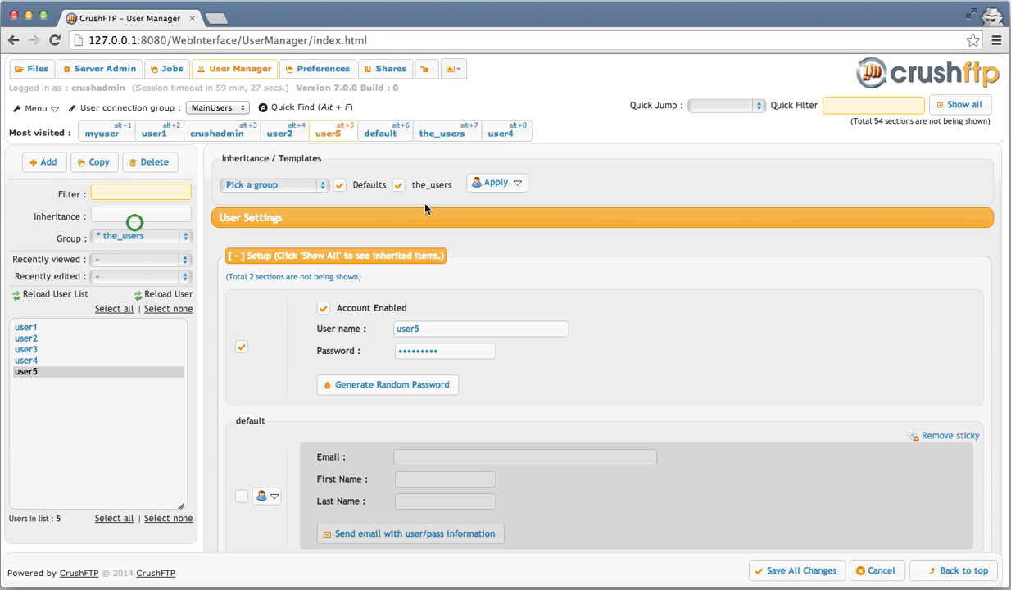
{"action": "left_click", "coordinate": [132, 238]}
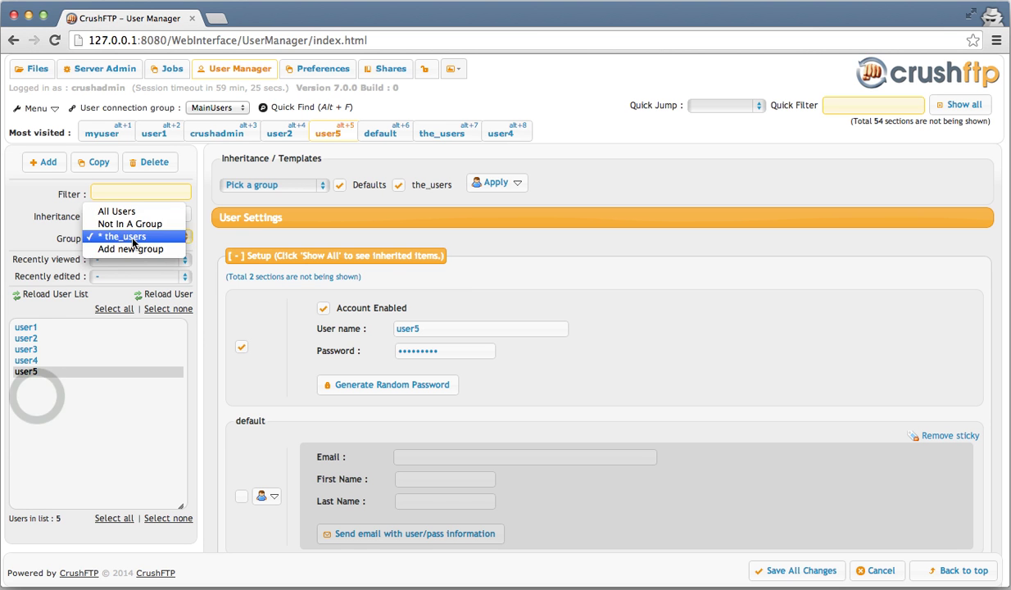
{"action": "left_click", "coordinate": [116, 210]}
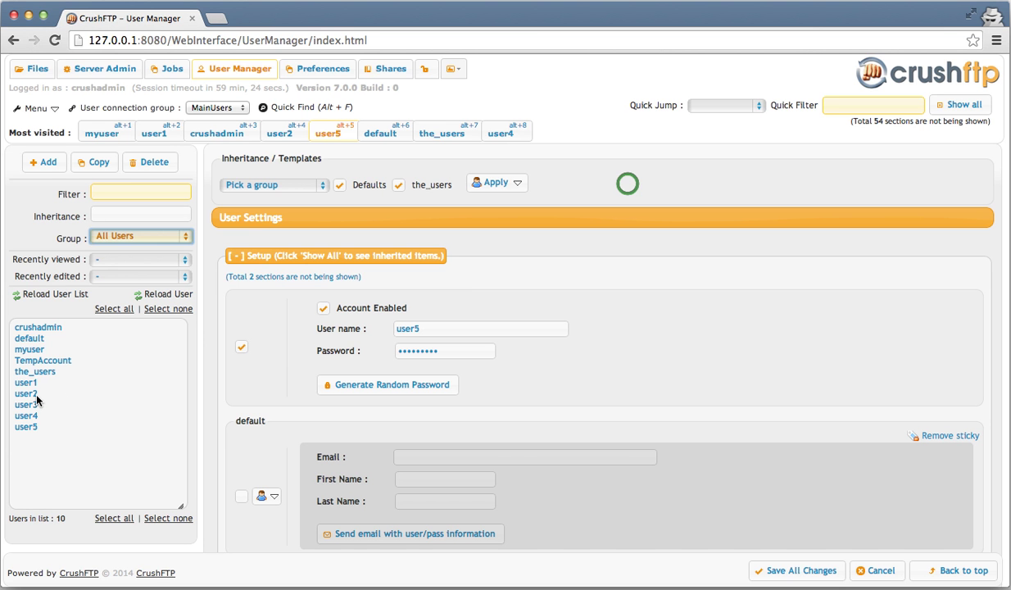
- Make myuser inherit from user1, picked from All Users in the Pick A User dialog
{"action": "left_click", "coordinate": [49, 349]}
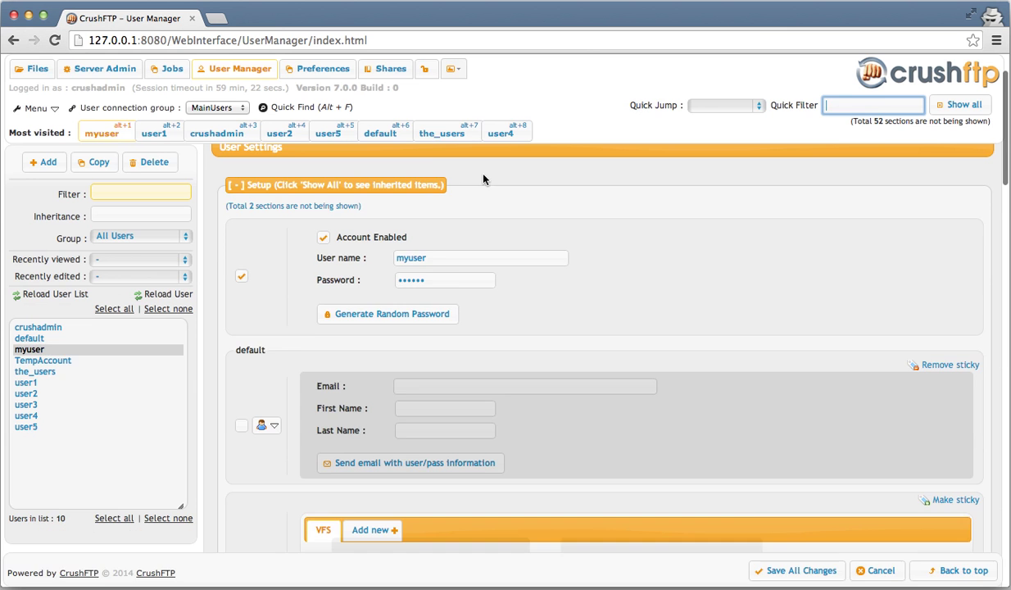
{"action": "scroll", "coordinate": [503, 203], "scroll_direction": "down", "scroll_amount": 1}
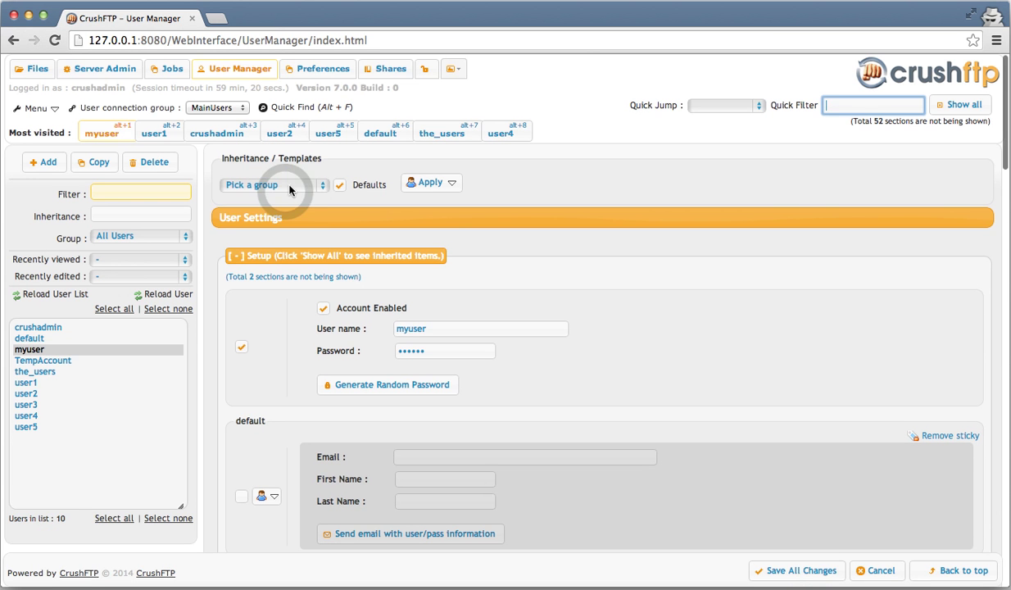
{"action": "left_click", "coordinate": [289, 185]}
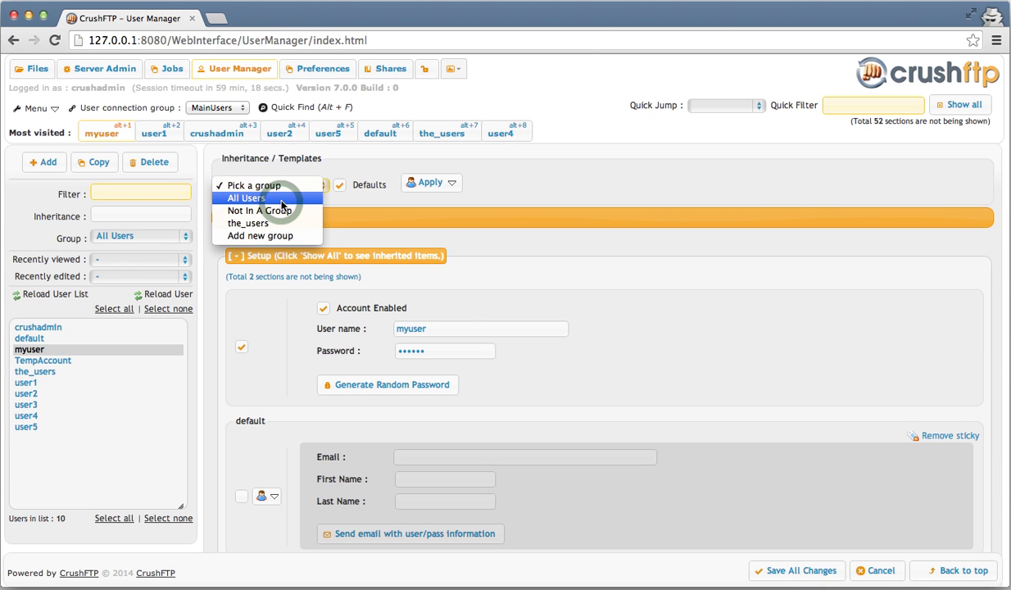
{"action": "left_click", "coordinate": [281, 199]}
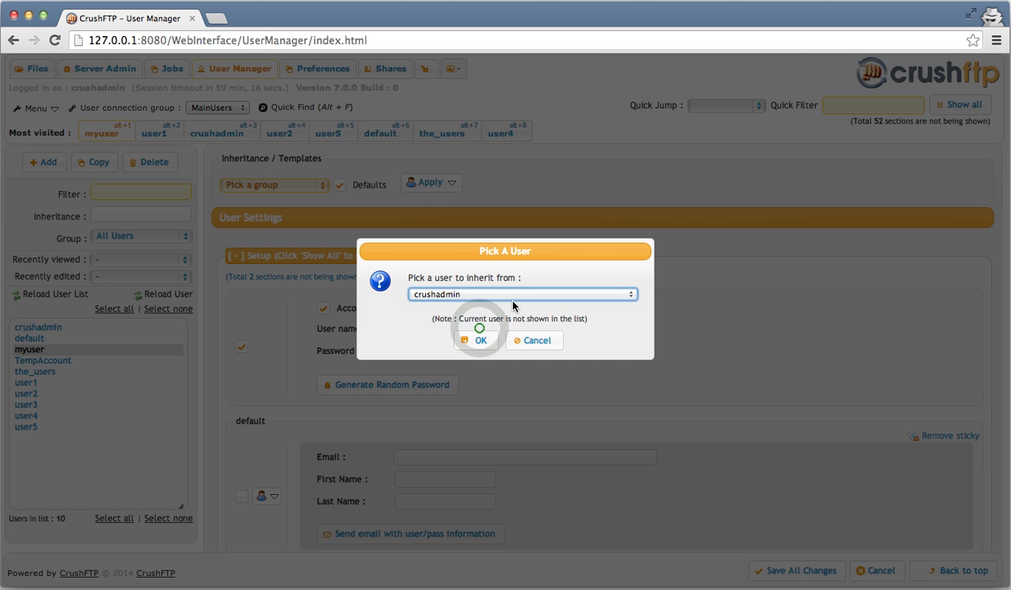
{"action": "left_click", "coordinate": [509, 293]}
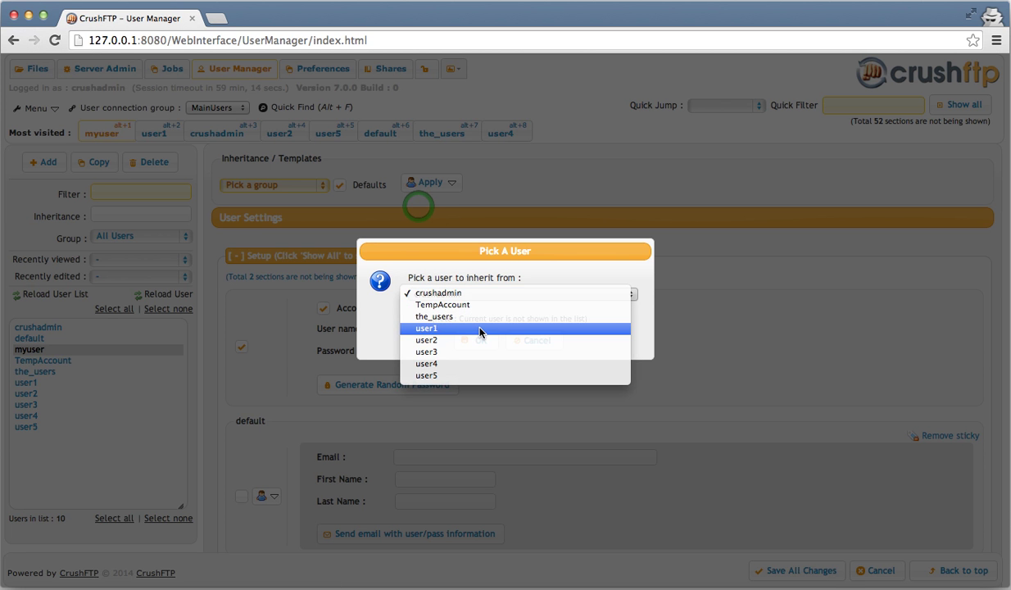
{"action": "left_click", "coordinate": [480, 329]}
{"action": "left_click", "coordinate": [474, 340]}
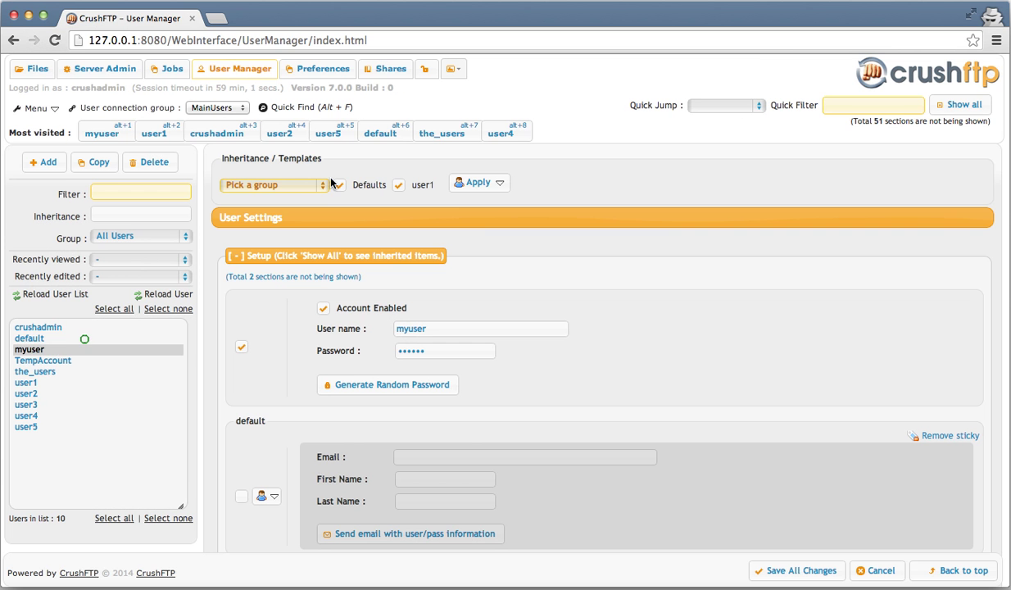
{"action": "left_click", "coordinate": [85, 338]}
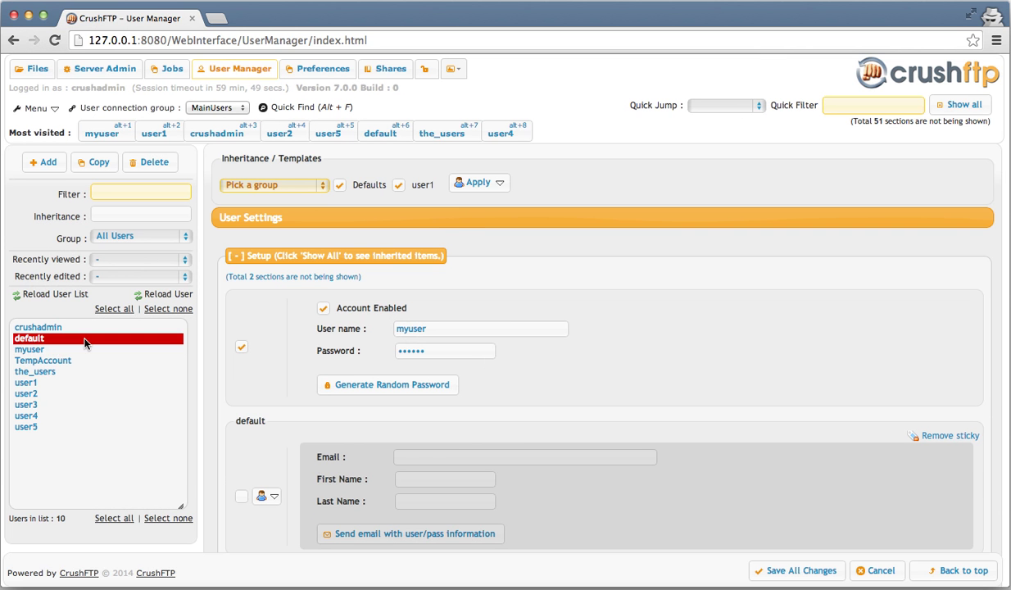
{"action": "scroll", "coordinate": [571, 328], "scroll_direction": "down", "scroll_amount": 5}
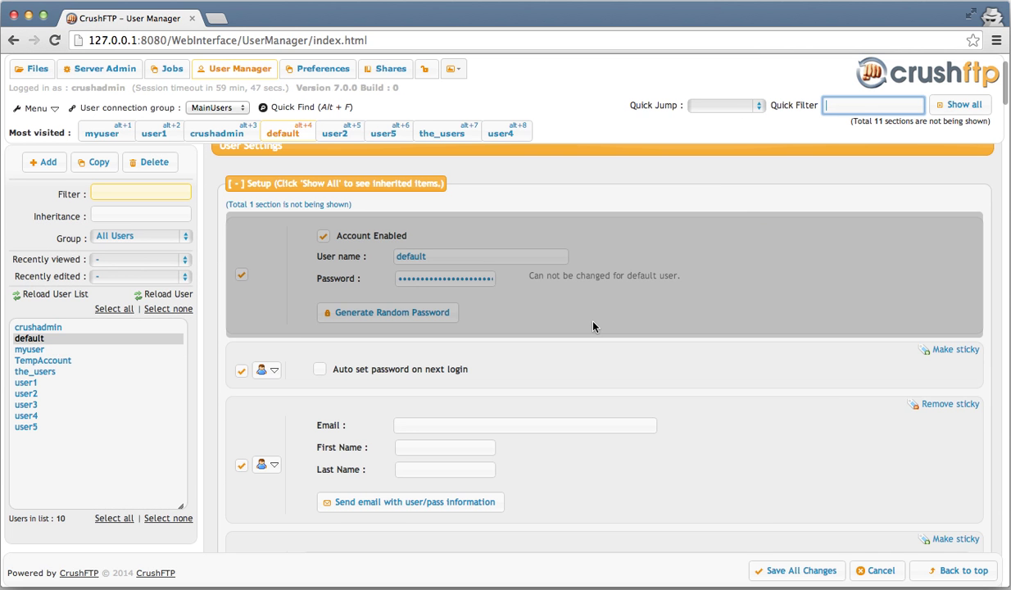
{"action": "scroll", "coordinate": [593, 326], "scroll_direction": "down", "scroll_amount": 10}
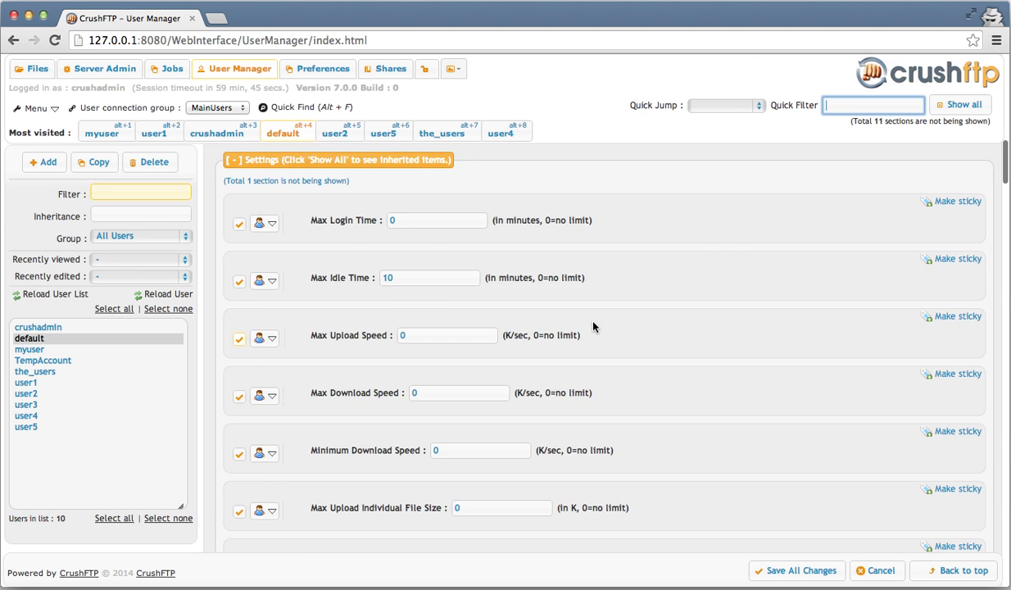
{"action": "scroll", "coordinate": [593, 326], "scroll_direction": "down", "scroll_amount": 10}
{"action": "scroll", "coordinate": [593, 326], "scroll_direction": "down", "scroll_amount": 8}
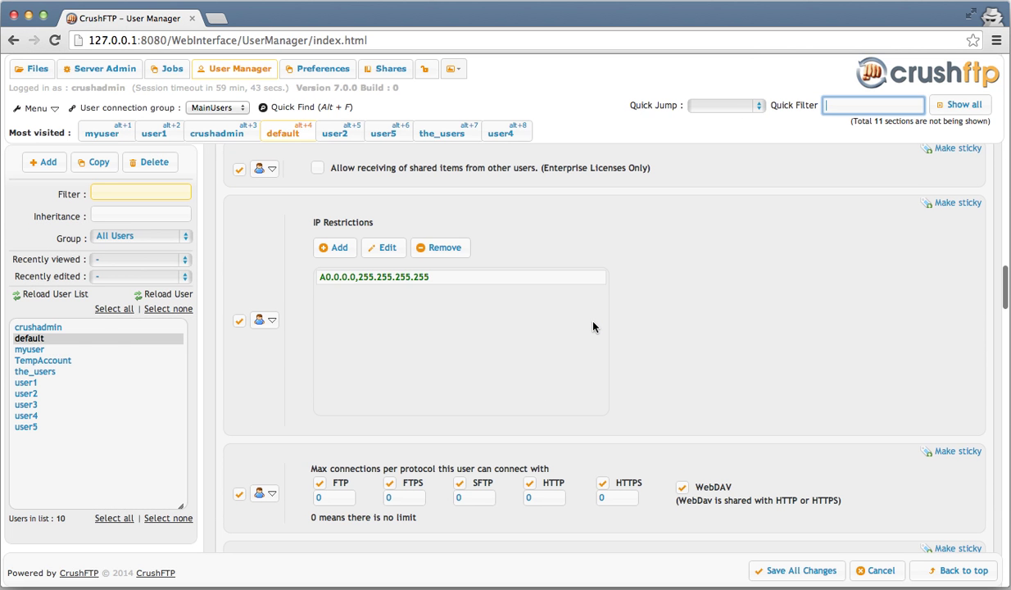
{"action": "left_click", "coordinate": [96, 349]}
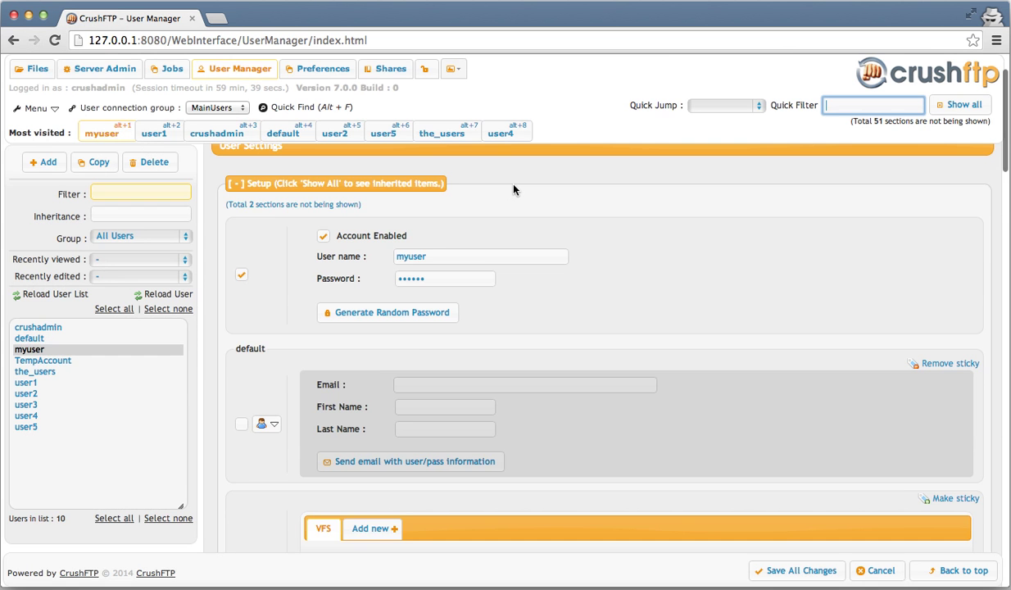
{"action": "scroll", "coordinate": [513, 189], "scroll_direction": "up", "scroll_amount": 2}
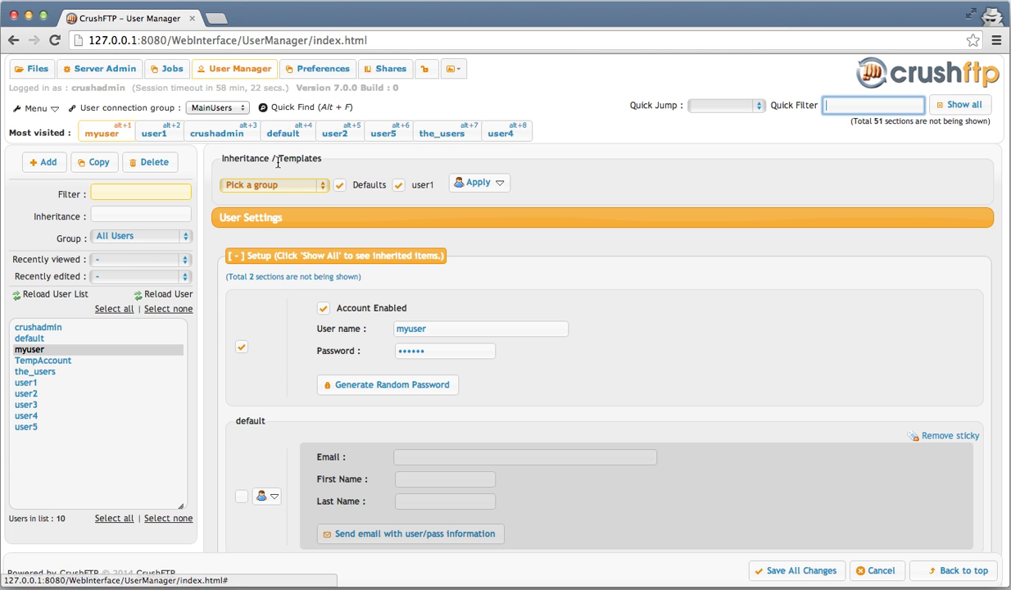
- Apply myuser's inheritance from user1, then switch to user1's settings
{"action": "left_click", "coordinate": [507, 189]}
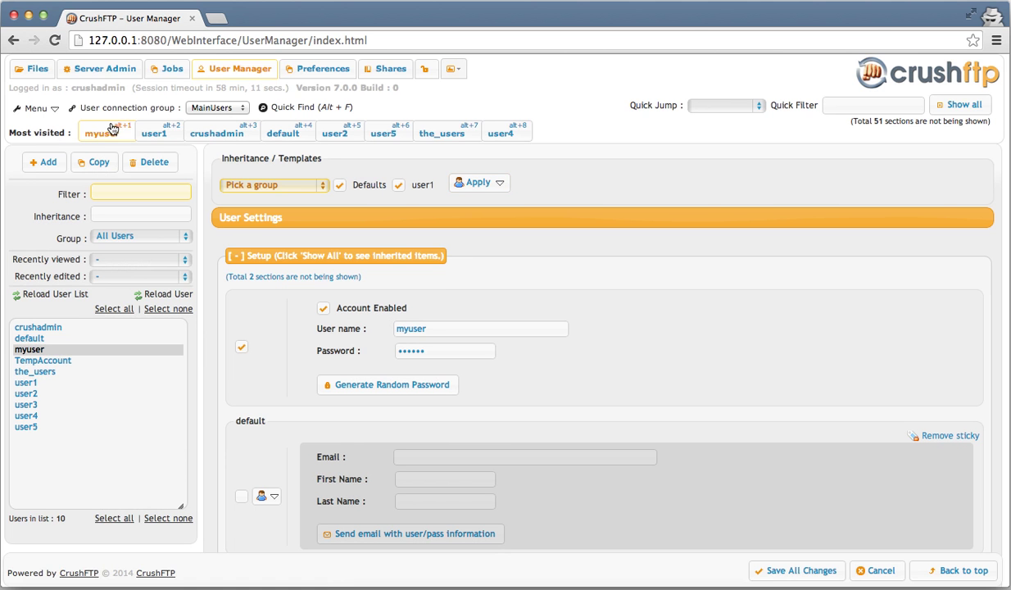
{"action": "left_click", "coordinate": [158, 135]}
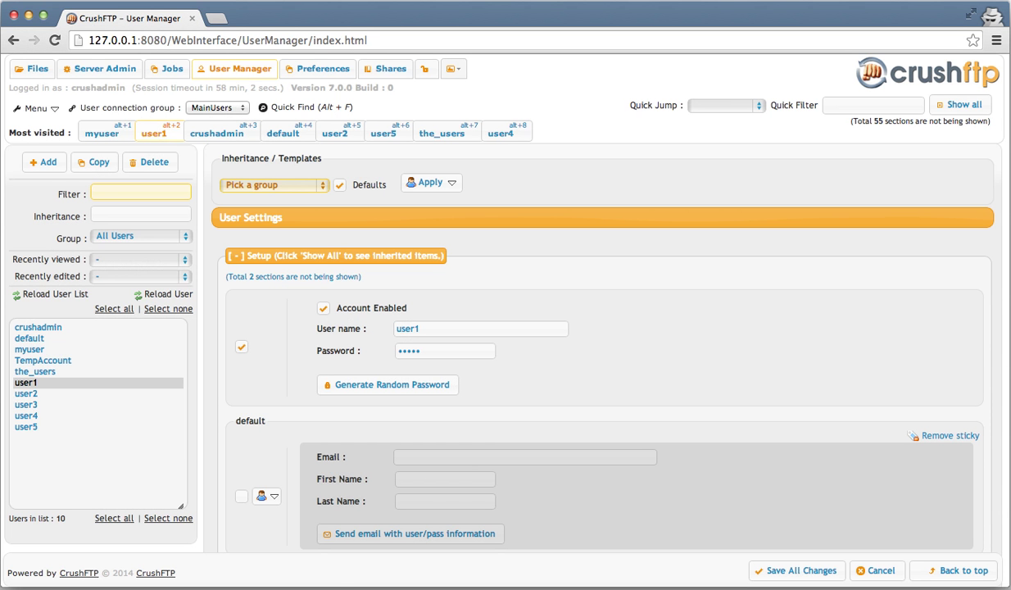
- Turn on multi-user editing and show user1's hidden inherited settings sections
{"action": "key", "text": "alt+f"}
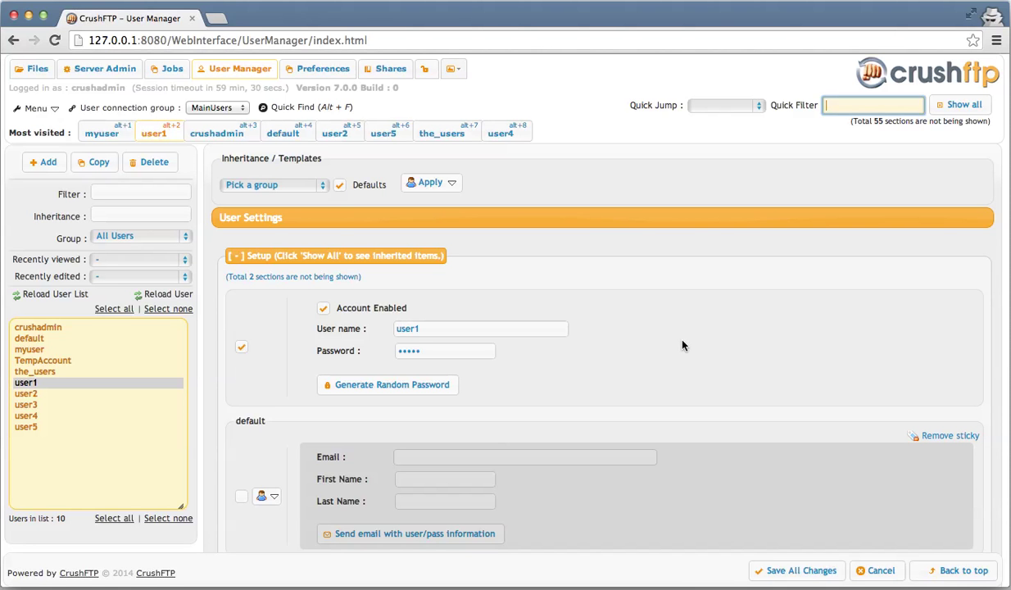
{"action": "scroll", "coordinate": [682, 345], "scroll_direction": "down", "scroll_amount": 1}
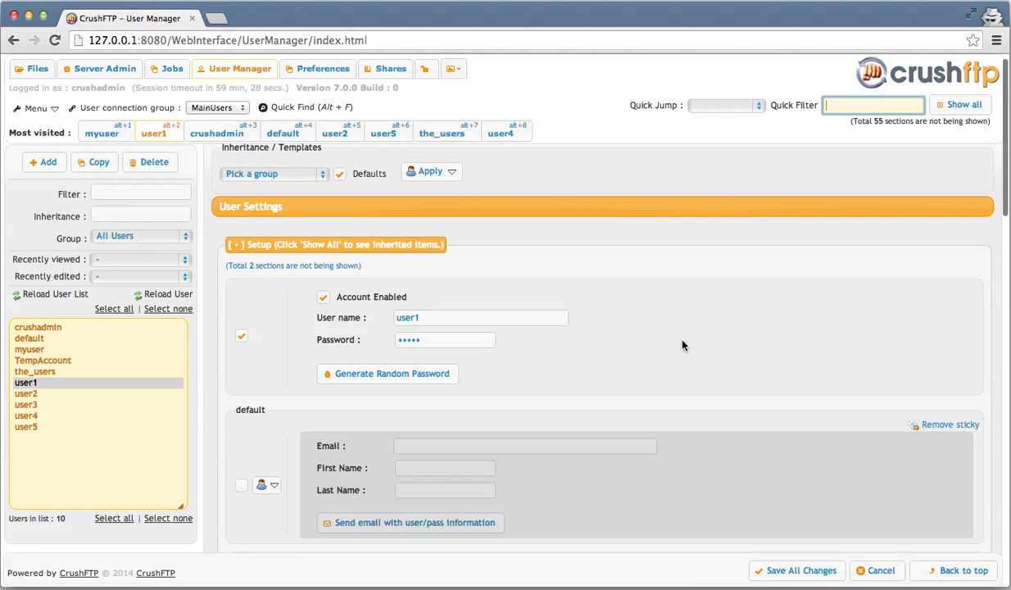
{"action": "scroll", "coordinate": [682, 345], "scroll_direction": "down", "scroll_amount": 4}
{"action": "scroll", "coordinate": [682, 345], "scroll_direction": "down", "scroll_amount": 3}
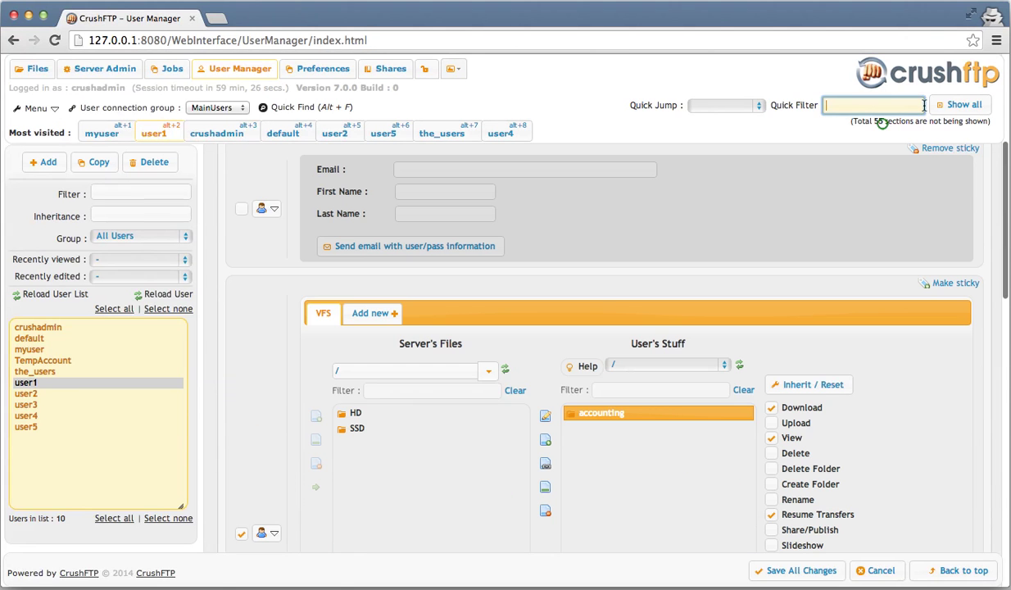
{"action": "left_click", "coordinate": [946, 106]}
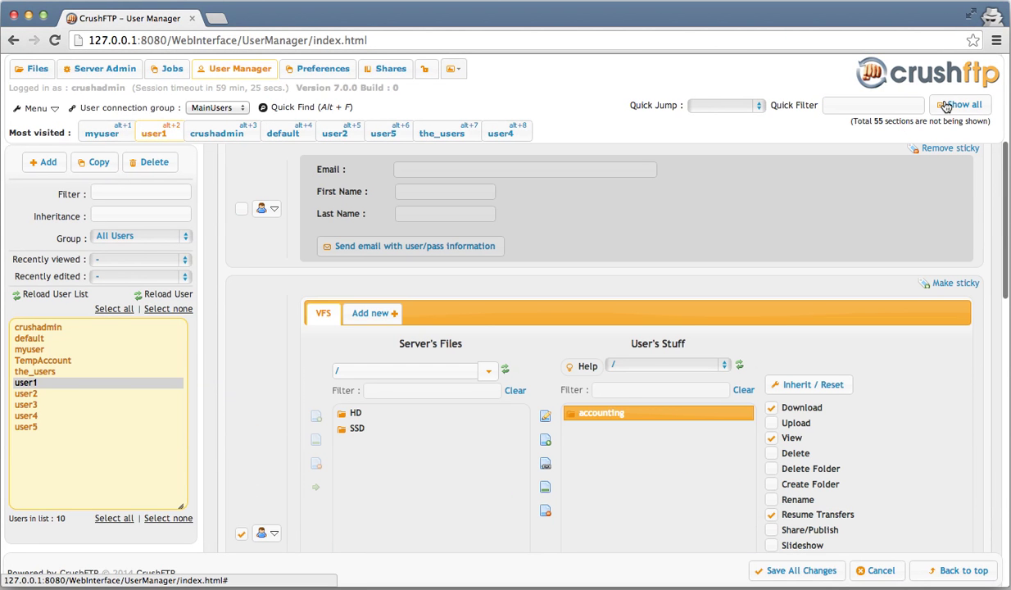
{"action": "scroll", "coordinate": [655, 231], "scroll_direction": "down", "scroll_amount": 5}
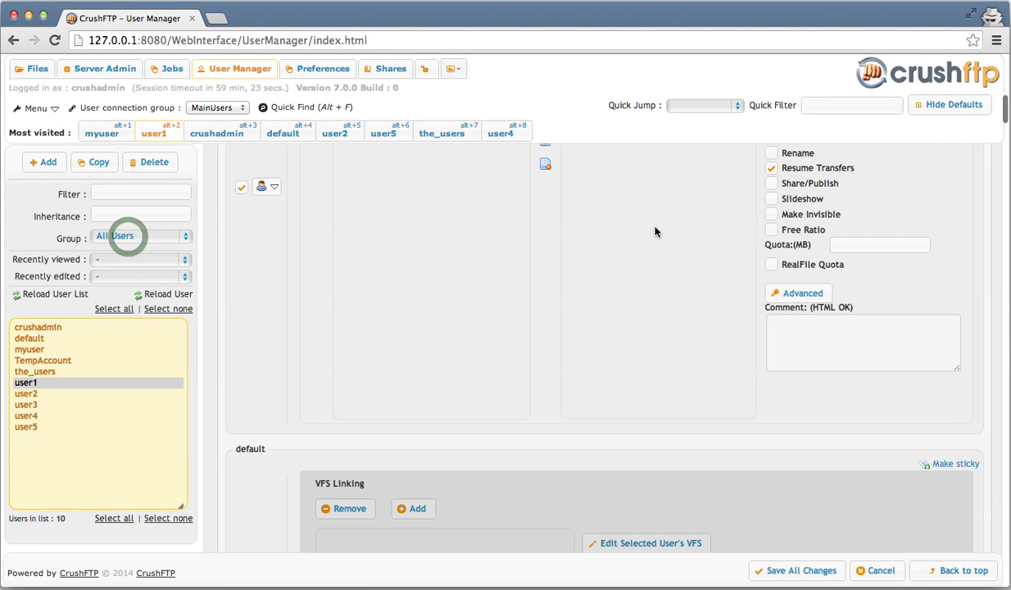
- Filter the user list to the_users group and select user1
{"action": "left_click", "coordinate": [127, 238]}
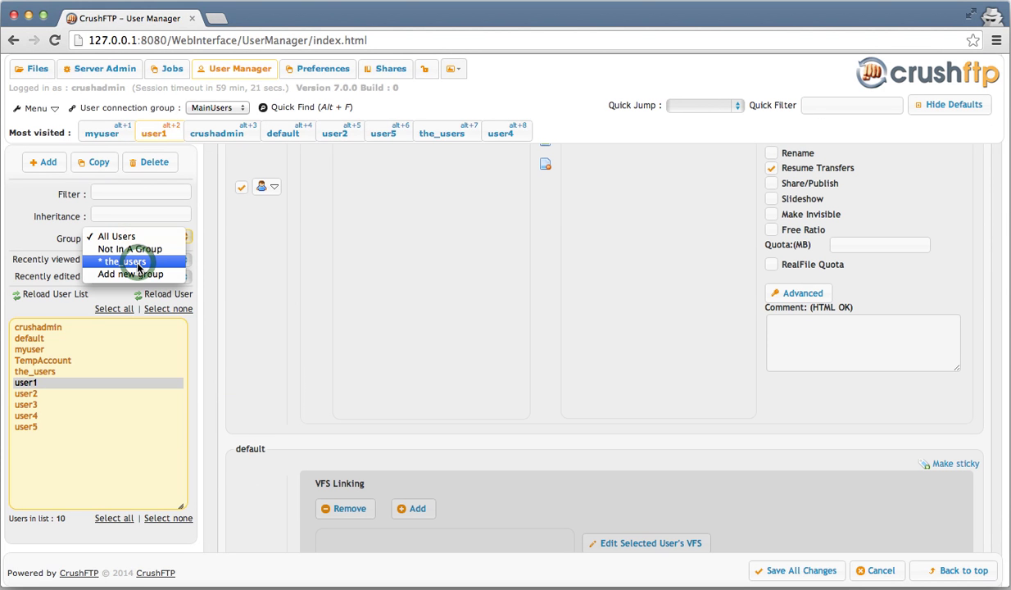
{"action": "left_click", "coordinate": [137, 262]}
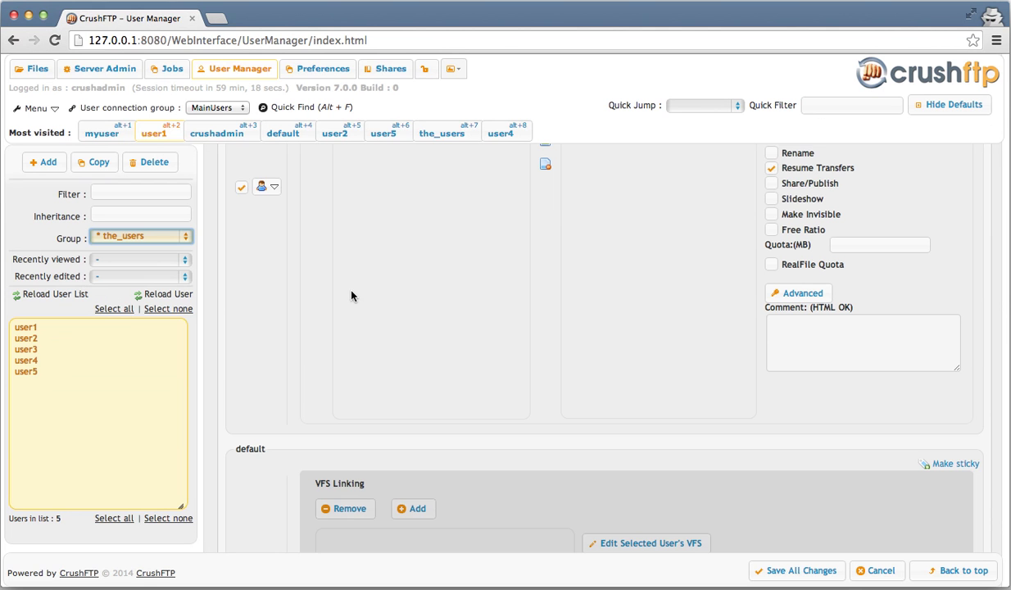
{"action": "scroll", "coordinate": [352, 295], "scroll_direction": "down", "scroll_amount": 2}
{"action": "left_click", "coordinate": [125, 331]}
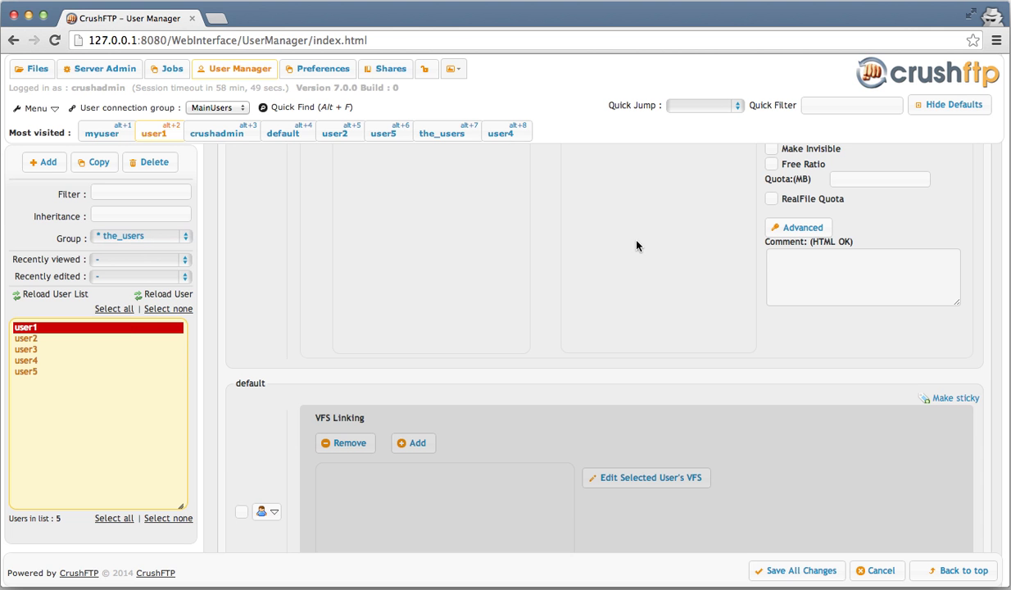
- Set Minimum Download Speed to 100 K/sec and apply it to all listed users
{"action": "scroll", "coordinate": [637, 265], "scroll_direction": "down", "scroll_amount": 10}
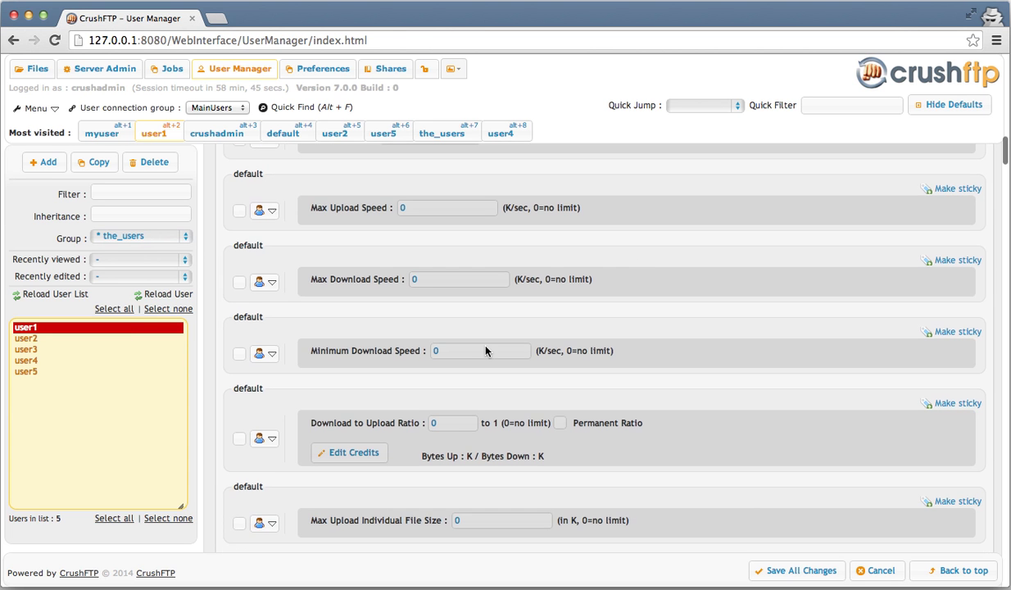
{"action": "left_click", "coordinate": [239, 353]}
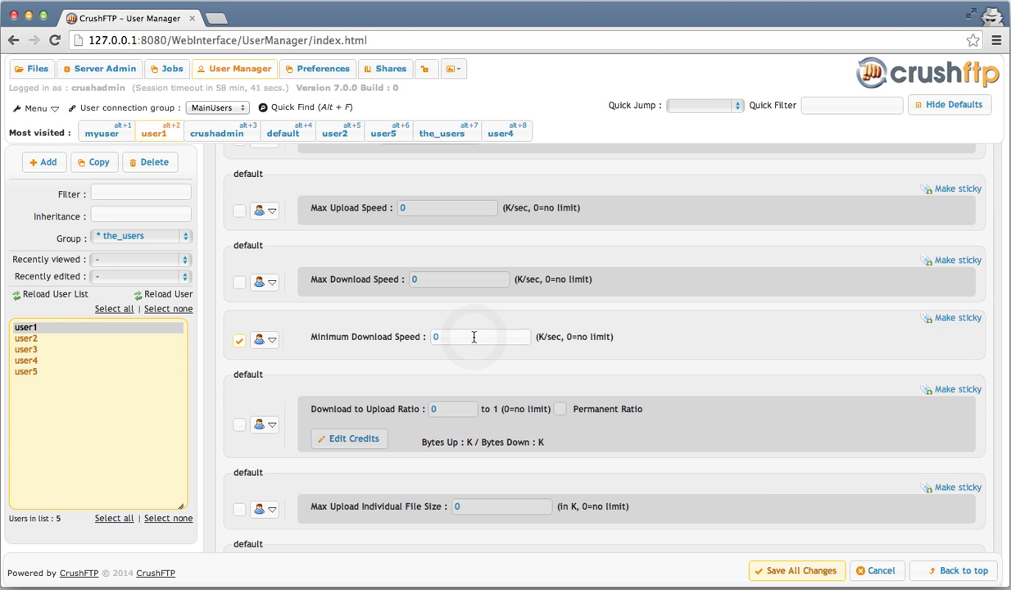
{"action": "left_click", "coordinate": [474, 337]}
{"action": "type", "text": "100"}
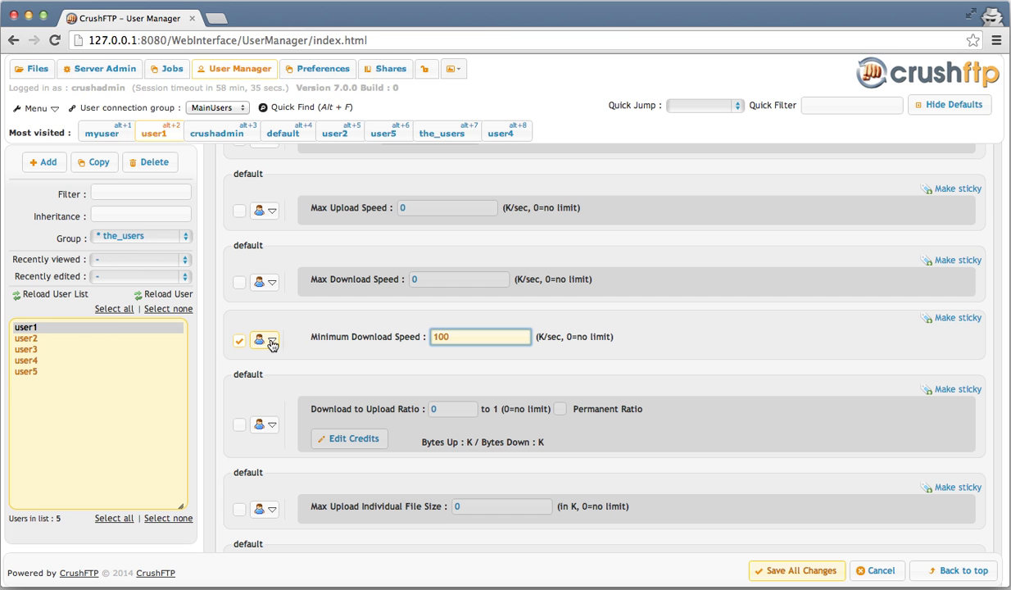
{"action": "left_click", "coordinate": [273, 341]}
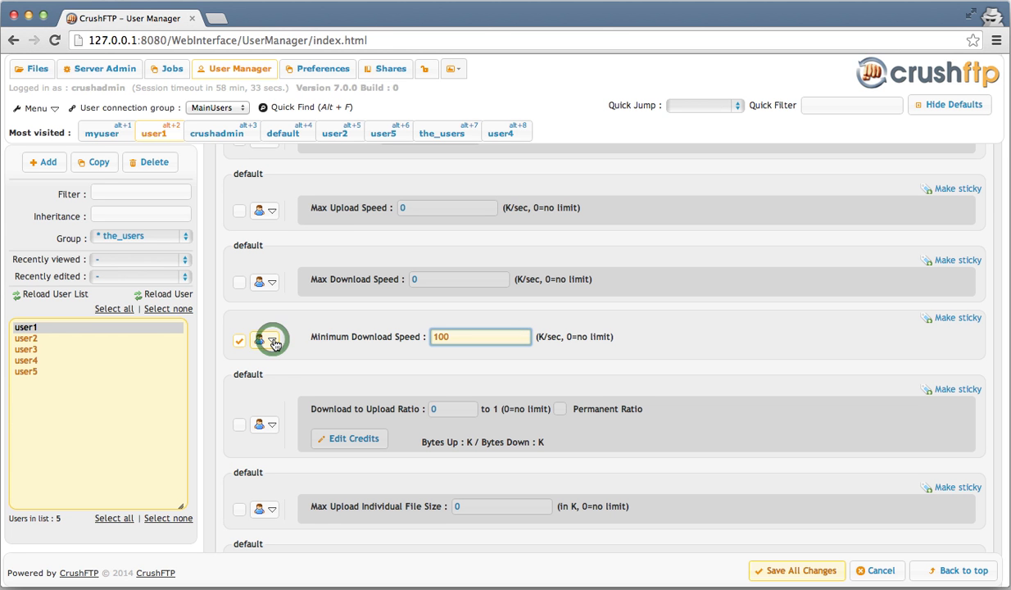
{"action": "left_click", "coordinate": [273, 342]}
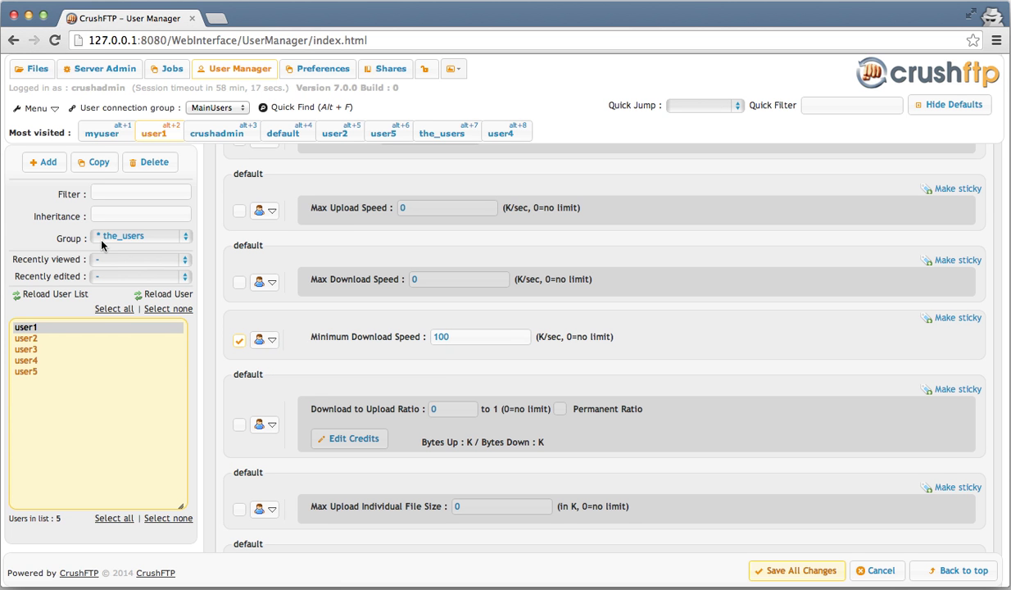
{"action": "left_click", "coordinate": [267, 340]}
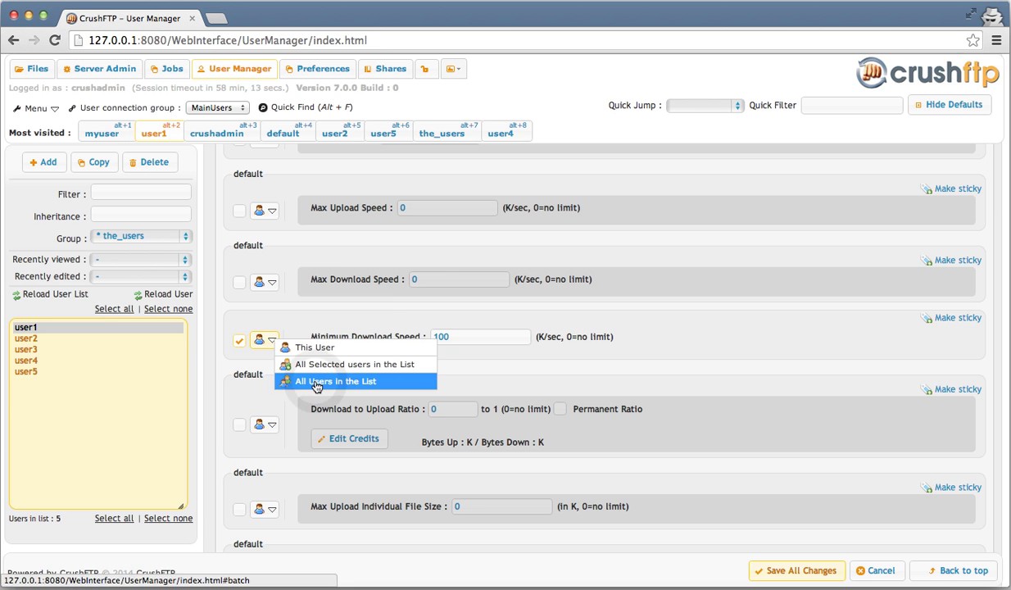
{"action": "left_click", "coordinate": [316, 384]}
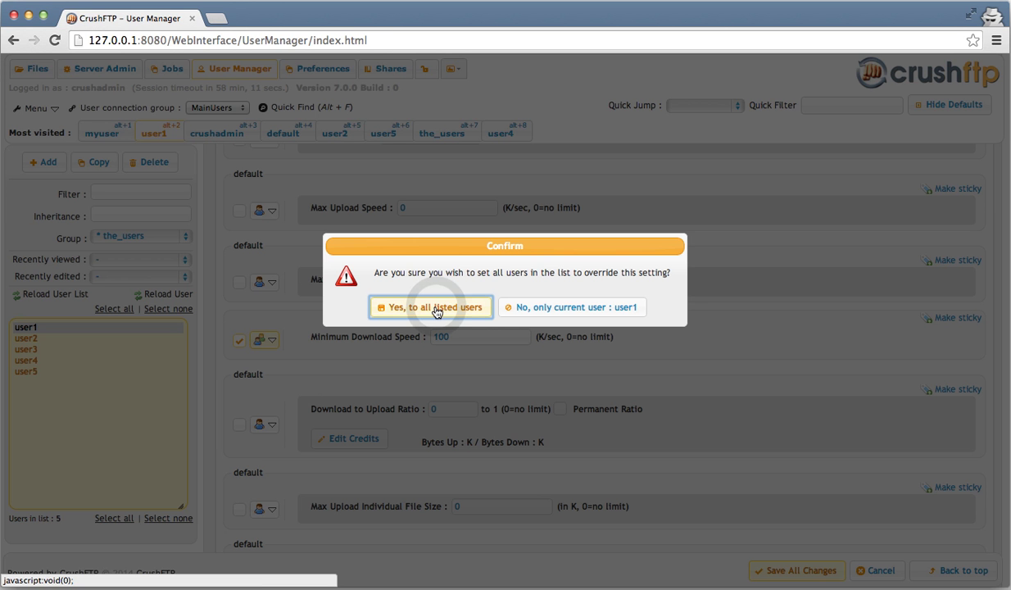
{"action": "left_click", "coordinate": [432, 307]}
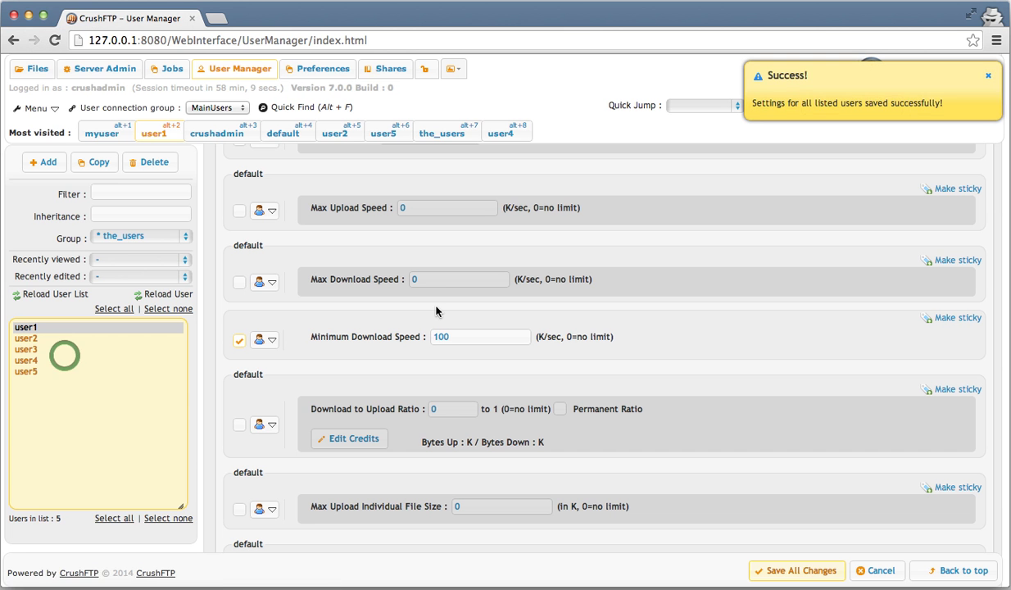
- Select user5 and user4 together in the user list
{"action": "left_click", "coordinate": [798, 572]}
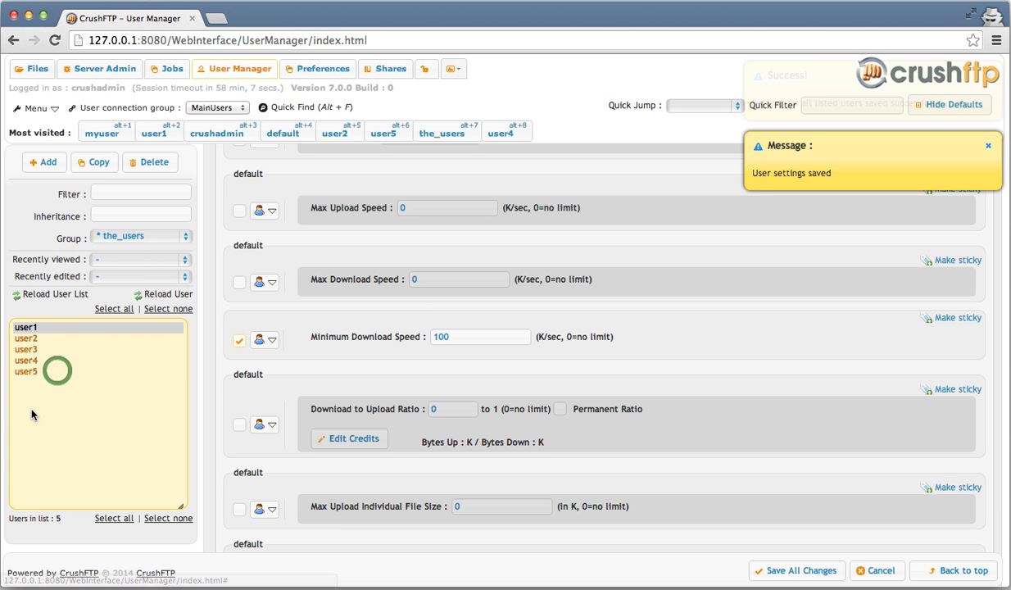
{"action": "left_click", "coordinate": [26, 372]}
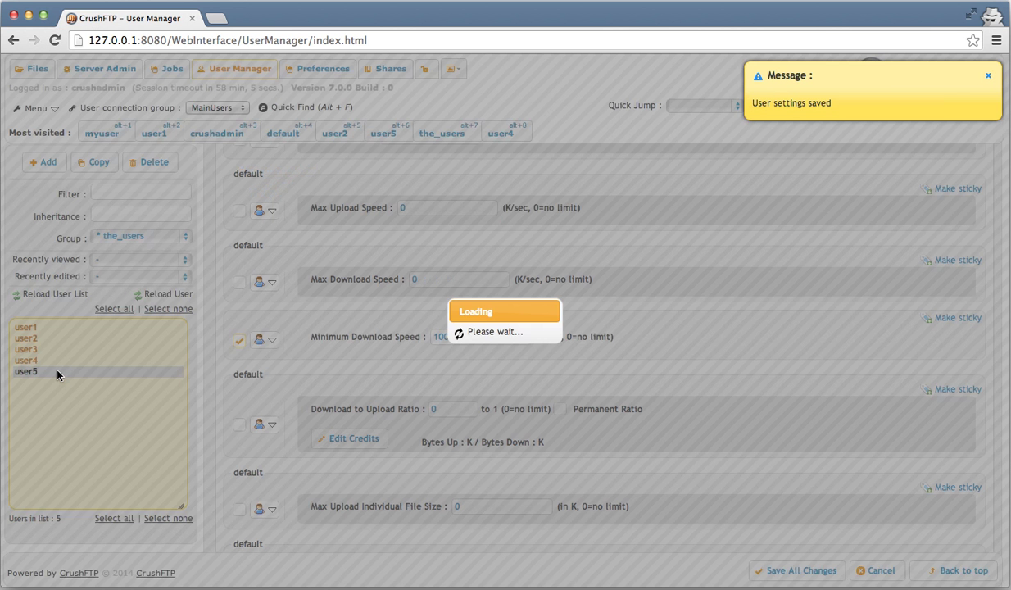
{"action": "scroll", "coordinate": [301, 361], "scroll_direction": "down", "scroll_amount": 5}
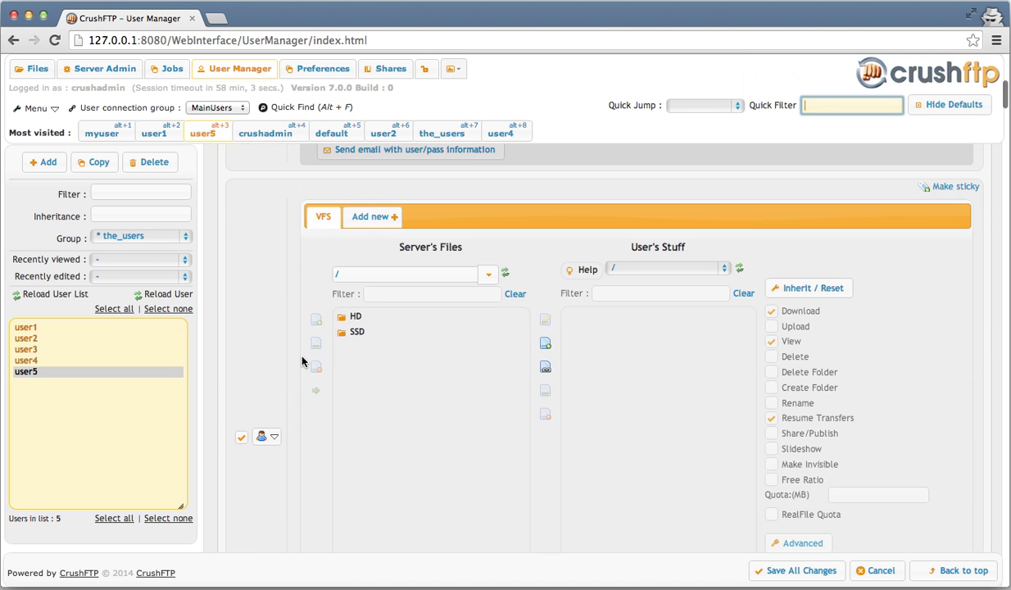
{"action": "scroll", "coordinate": [302, 362], "scroll_direction": "down", "scroll_amount": 8}
{"action": "scroll", "coordinate": [301, 362], "scroll_direction": "down", "scroll_amount": 4}
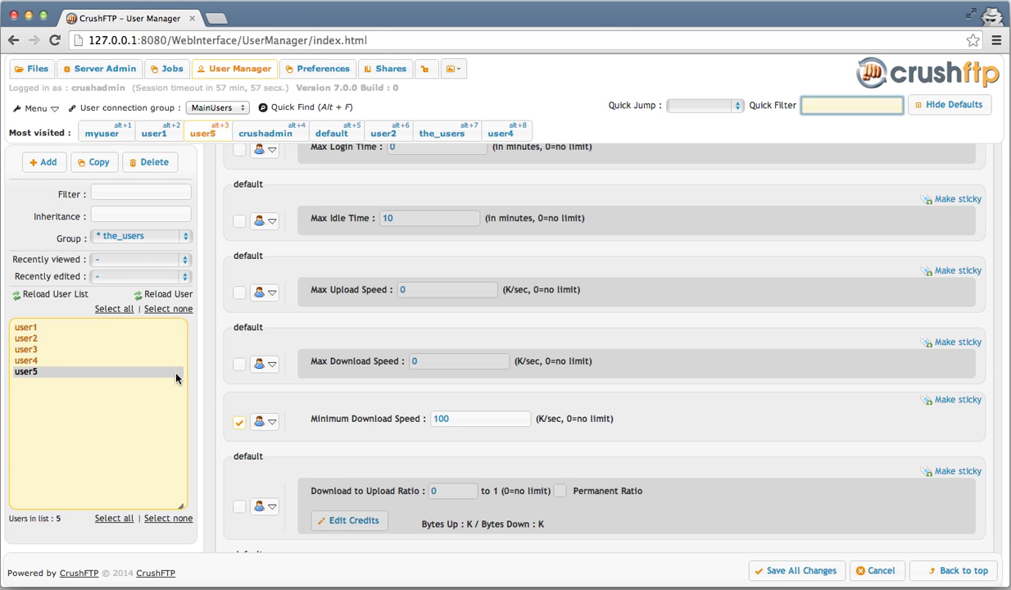
{"action": "left_click", "coordinate": [44, 359]}
{"action": "left_click", "coordinate": [50, 364], "text": "shift"}
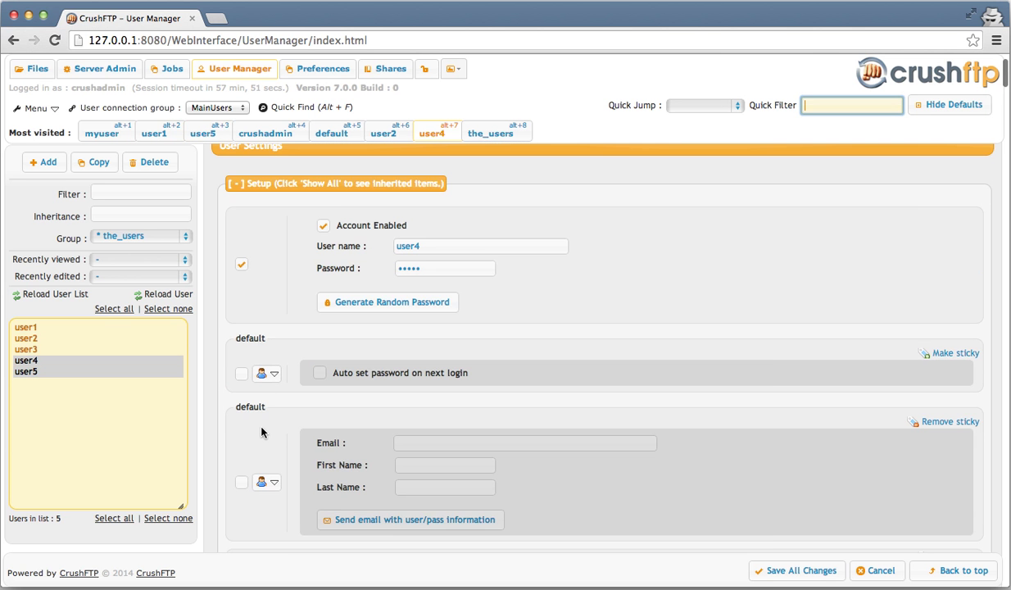
{"action": "scroll", "coordinate": [261, 431], "scroll_direction": "down", "scroll_amount": 5}
{"action": "scroll", "coordinate": [261, 432], "scroll_direction": "down", "scroll_amount": 5}
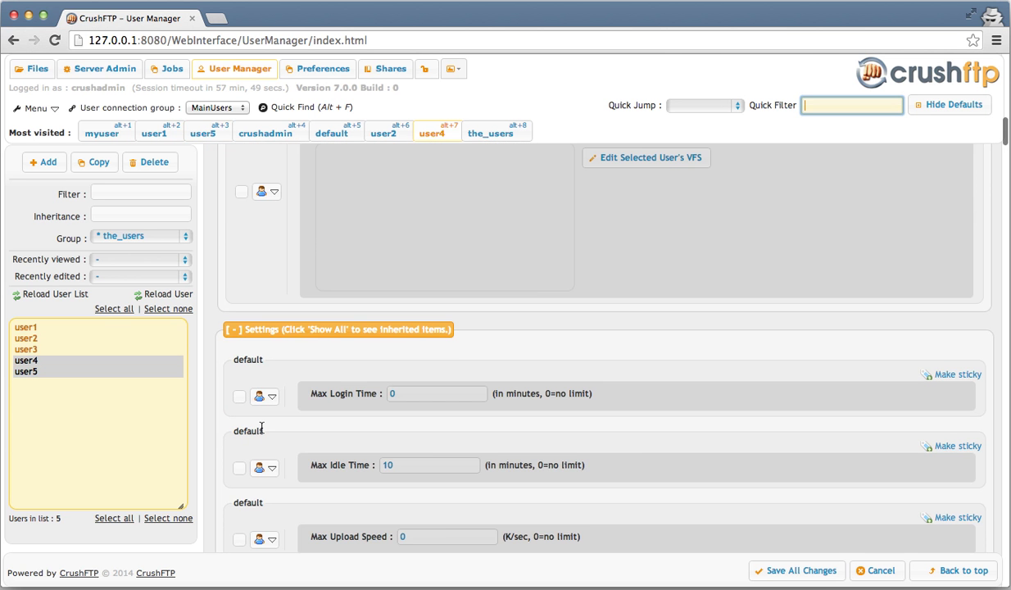
{"action": "scroll", "coordinate": [262, 432], "scroll_direction": "down", "scroll_amount": 4}
- Change Minimum Download Speed to 500 K/sec for only the selected users and confirm
{"action": "double_click", "coordinate": [455, 360]}
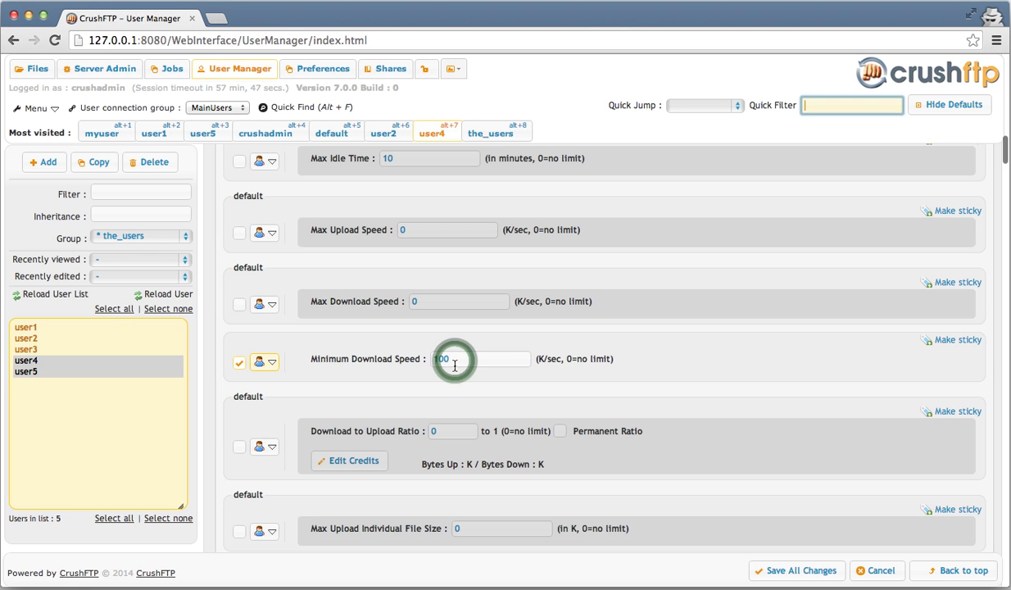
{"action": "type", "text": "50"}
{"action": "left_click", "coordinate": [274, 363]}
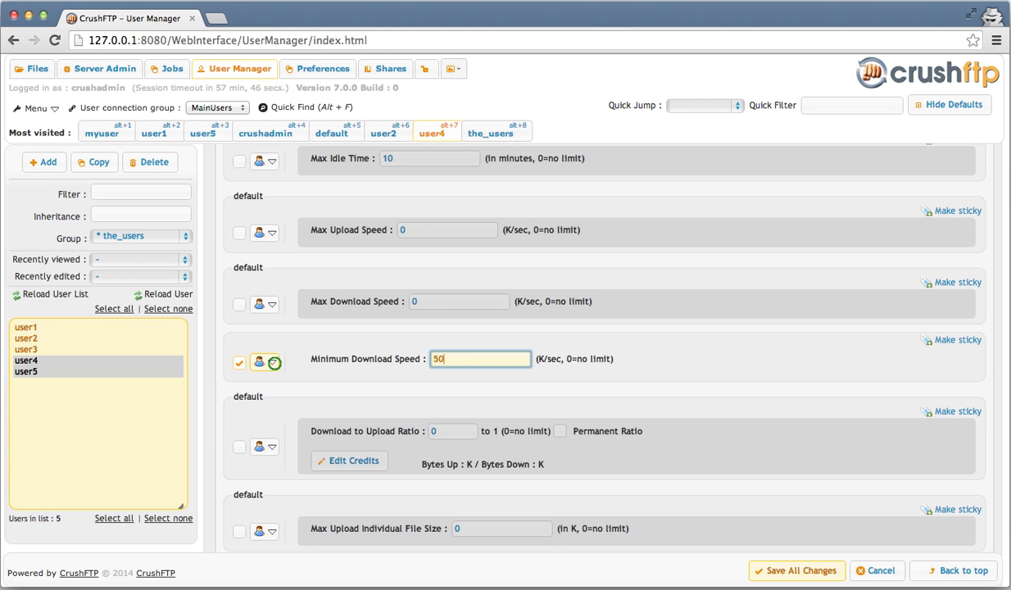
{"action": "type", "text": "0"}
{"action": "left_click", "coordinate": [272, 363]}
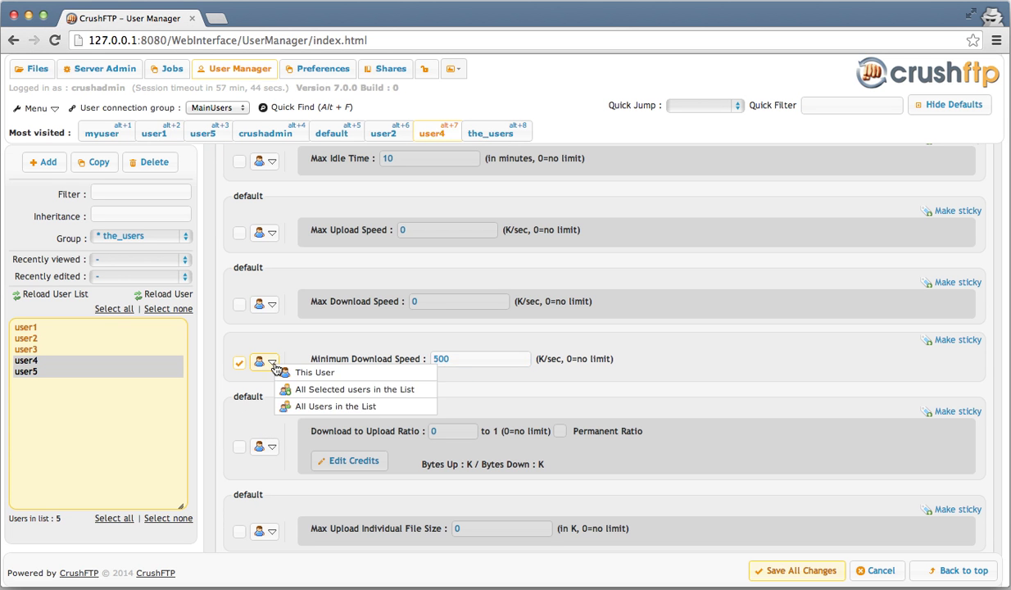
{"action": "left_click", "coordinate": [360, 389]}
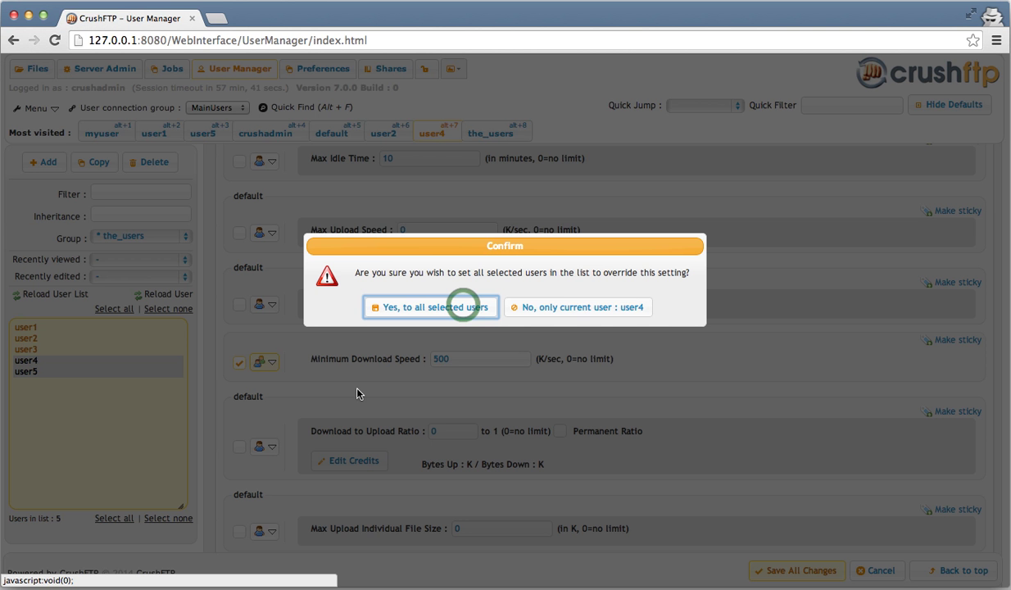
{"action": "left_click", "coordinate": [463, 307]}
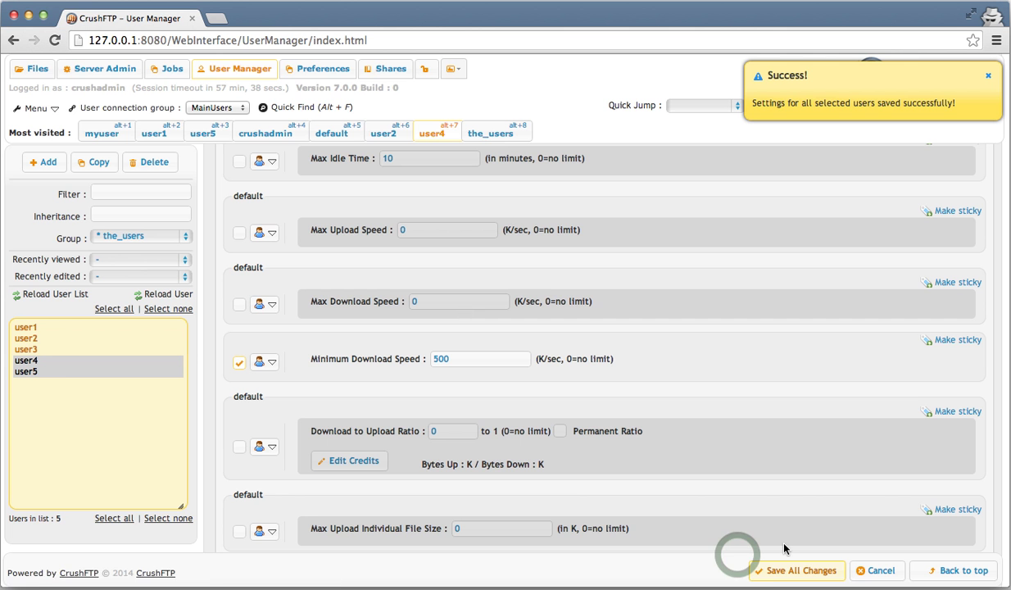
{"action": "left_click", "coordinate": [55, 350]}
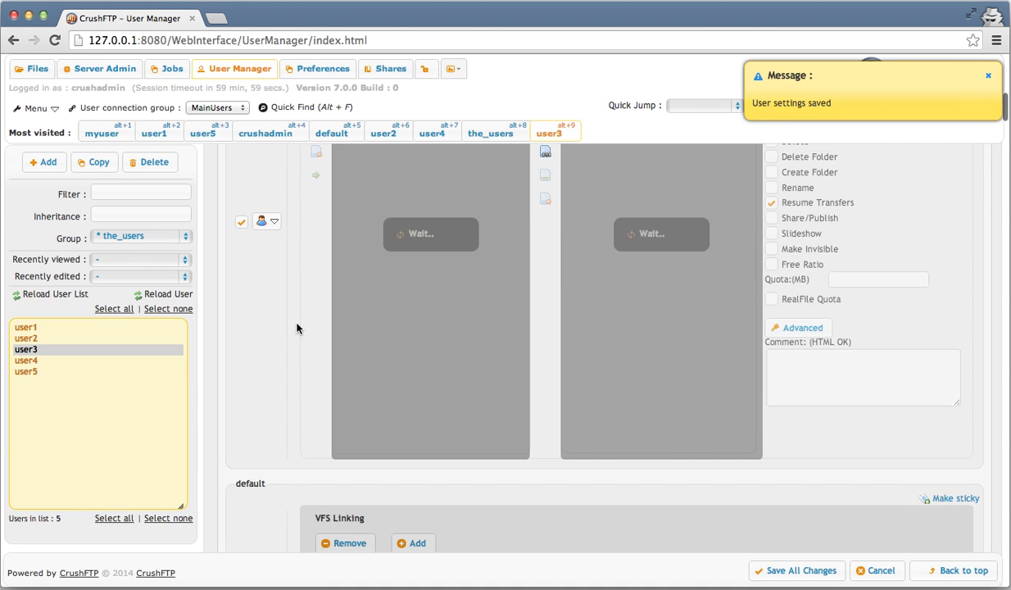
{"action": "scroll", "coordinate": [296, 327], "scroll_direction": "down", "scroll_amount": 5}
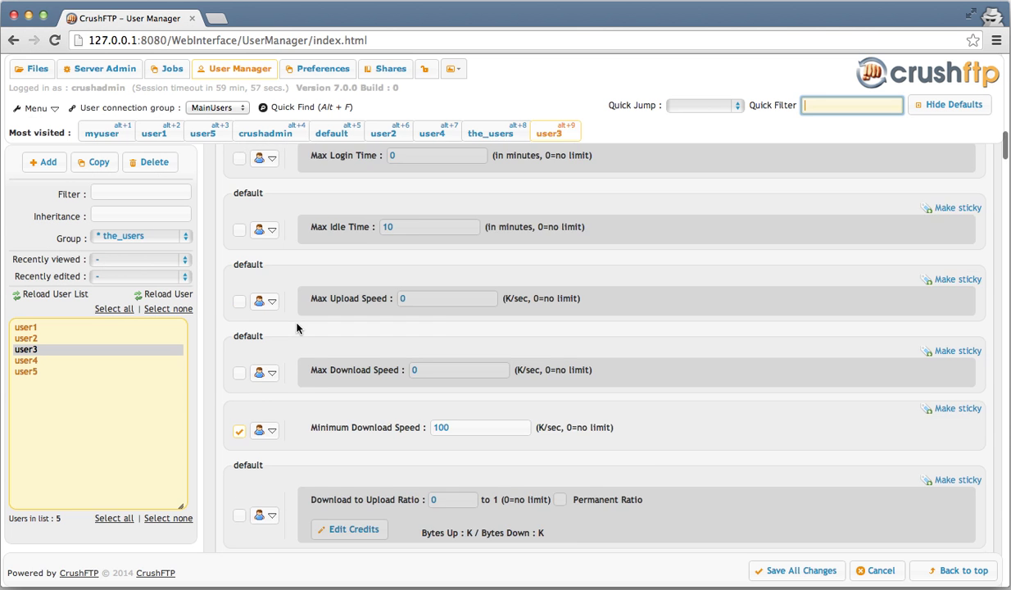
{"action": "scroll", "coordinate": [466, 308], "scroll_direction": "down", "scroll_amount": 3}
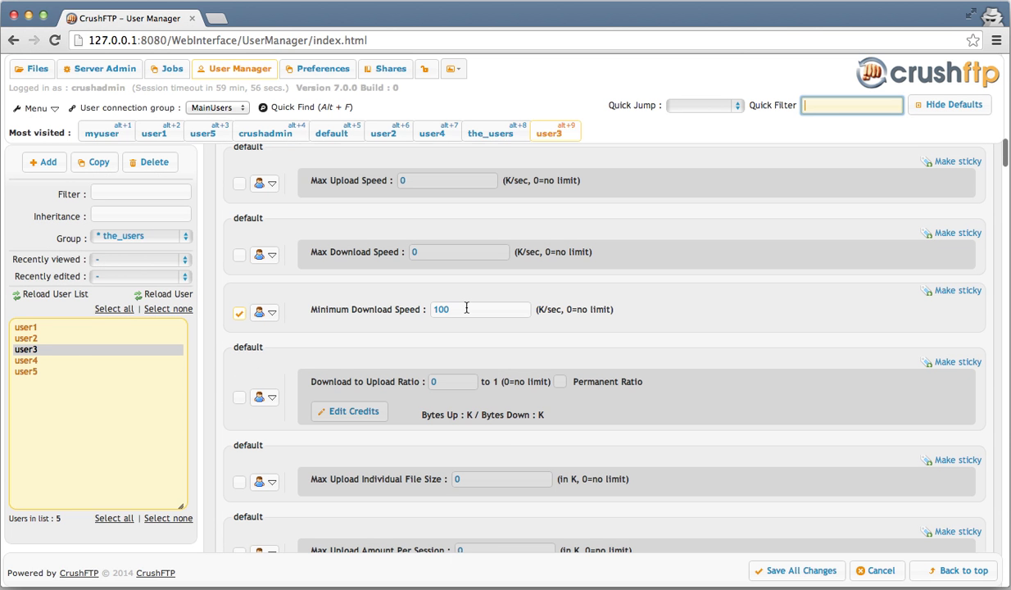
{"action": "left_click", "coordinate": [57, 360]}
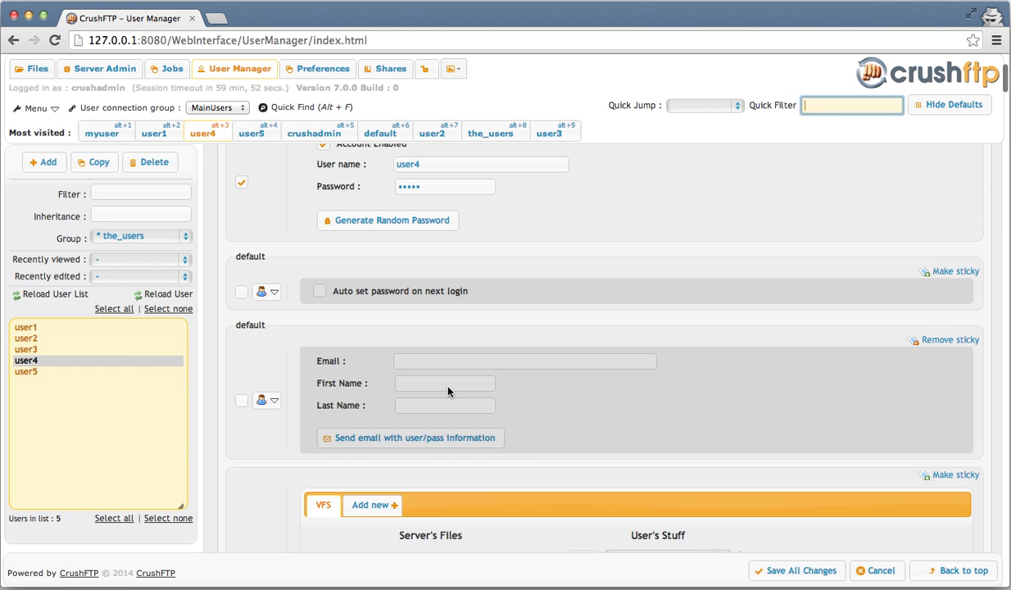
{"action": "scroll", "coordinate": [448, 391], "scroll_direction": "down", "scroll_amount": 10}
{"action": "scroll", "coordinate": [448, 391], "scroll_direction": "down", "scroll_amount": 2}
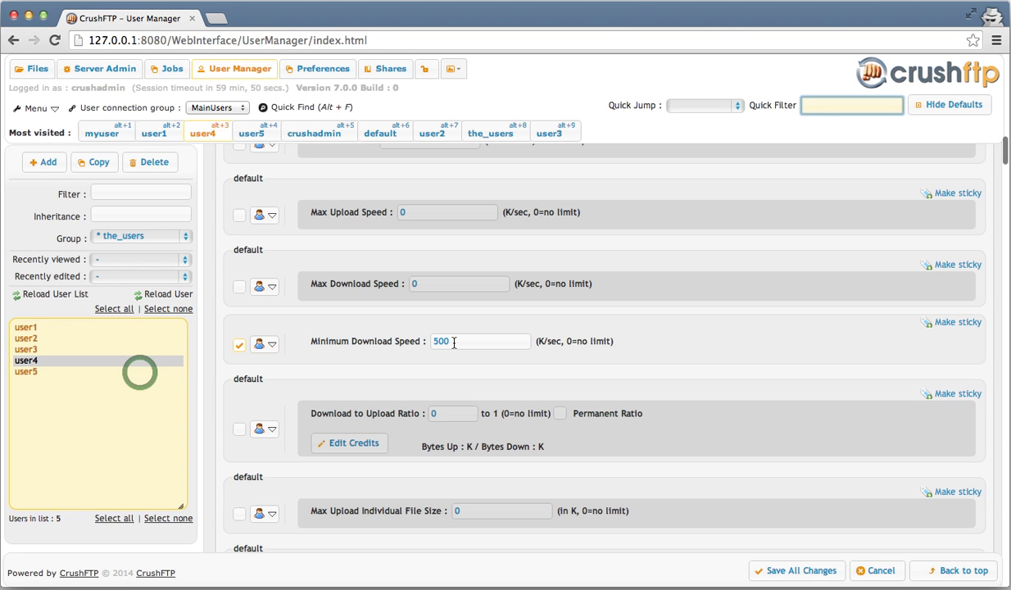
{"action": "left_click", "coordinate": [139, 372]}
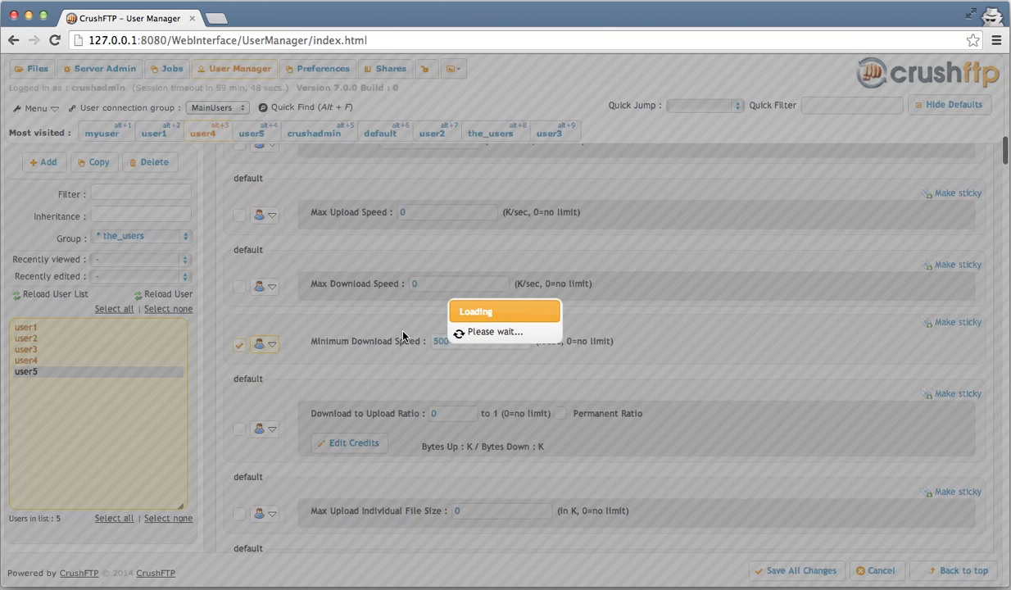
{"action": "scroll", "coordinate": [403, 335], "scroll_direction": "down", "scroll_amount": 5}
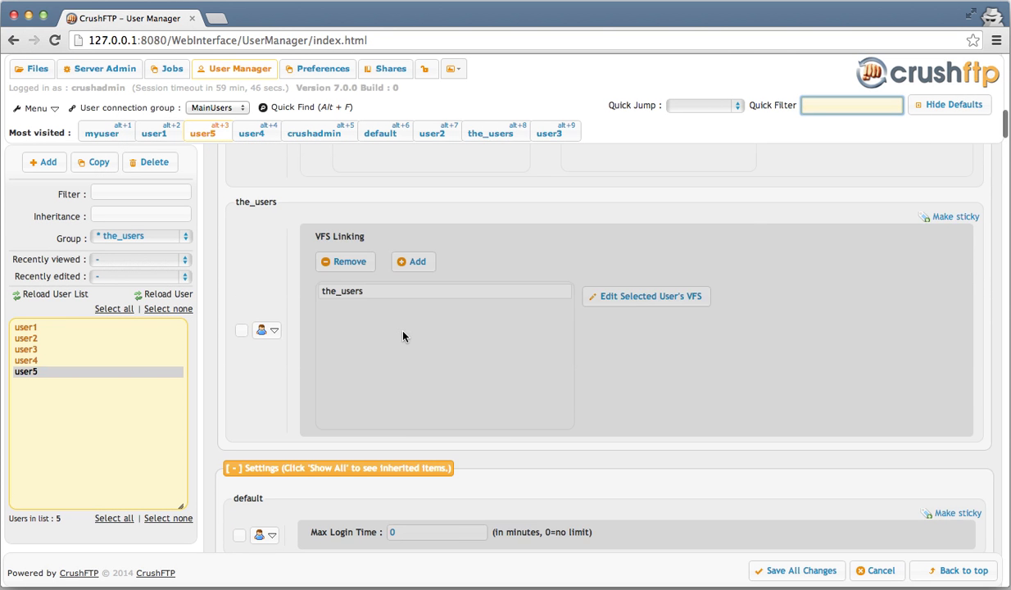
{"action": "scroll", "coordinate": [402, 335], "scroll_direction": "down", "scroll_amount": 5}
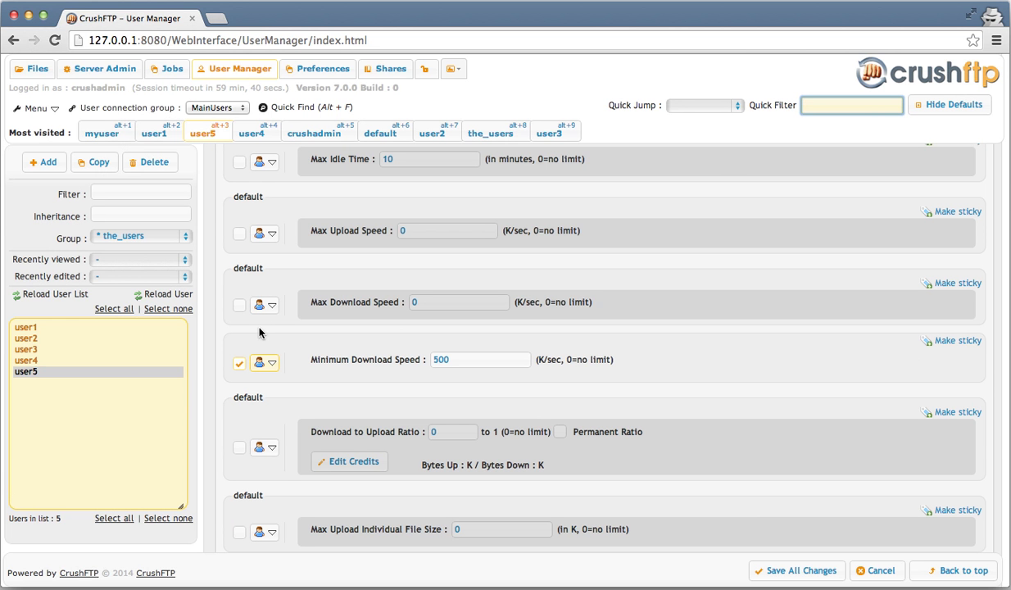
- Jump to user5's Events section and override it so user5 has its own, empty event list
{"action": "left_click", "coordinate": [710, 106]}
{"action": "left_click", "coordinate": [709, 169]}
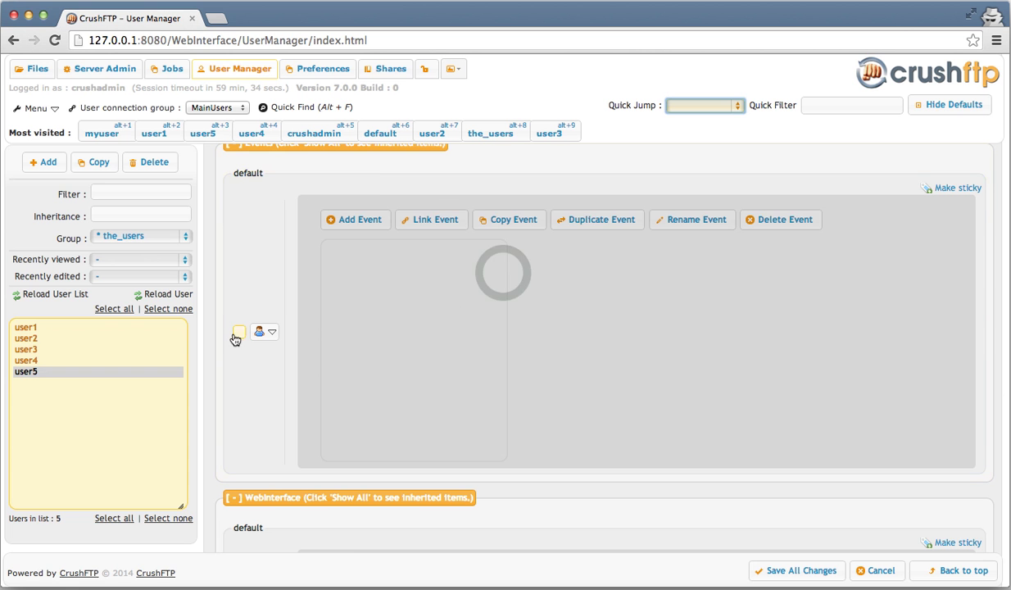
{"action": "left_click", "coordinate": [237, 331]}
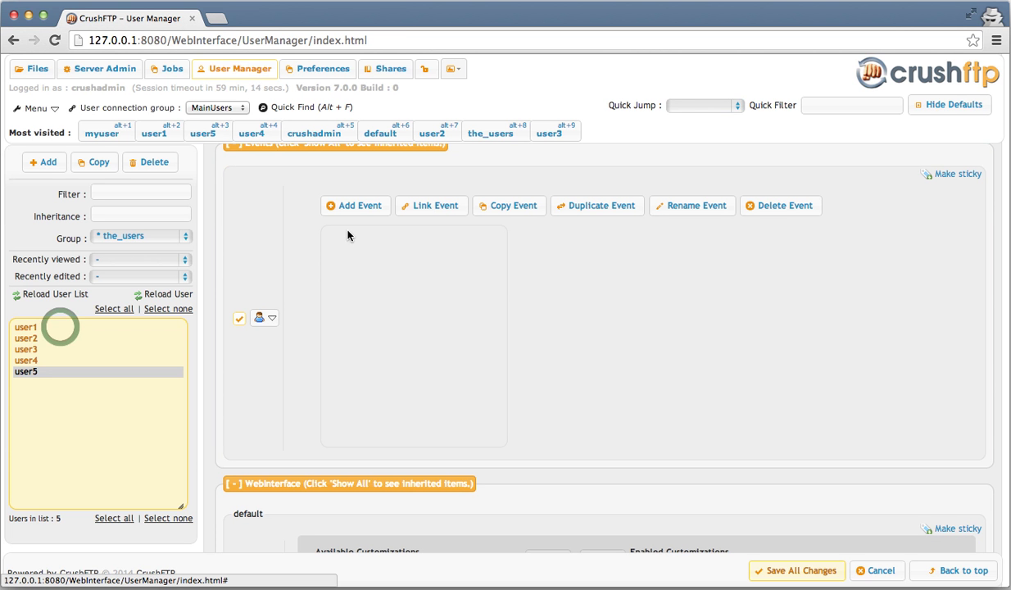
- Save the pending changes, switch to user1, and jump to its Events section
{"action": "left_click", "coordinate": [60, 329]}
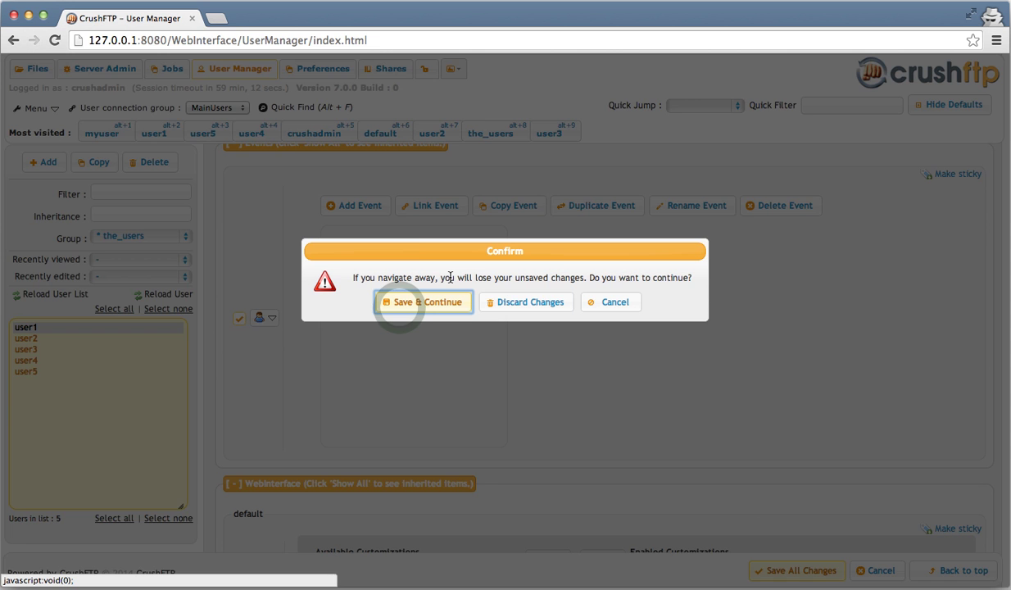
{"action": "left_click", "coordinate": [482, 300]}
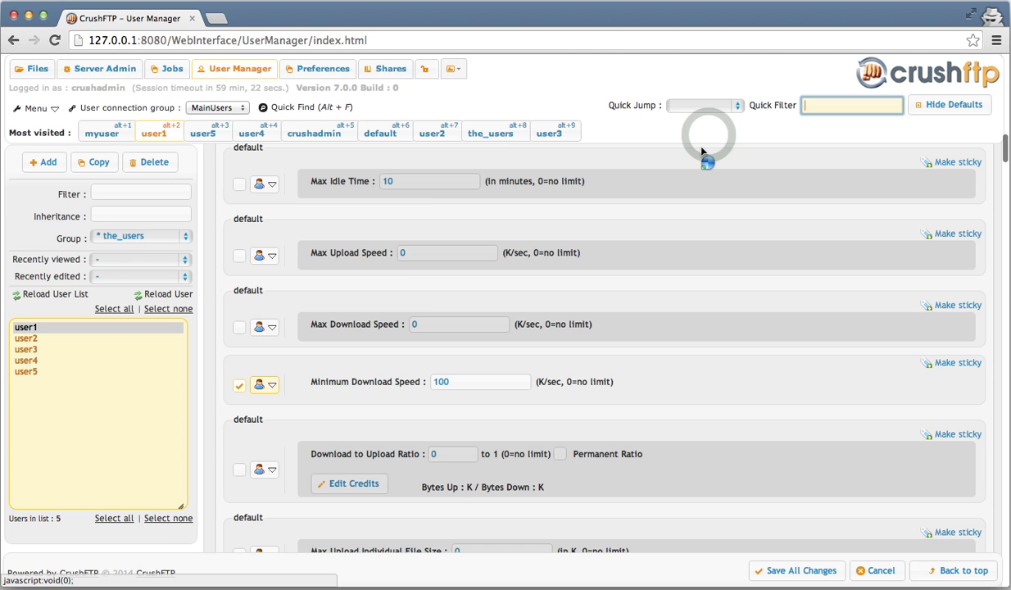
{"action": "left_click", "coordinate": [705, 105]}
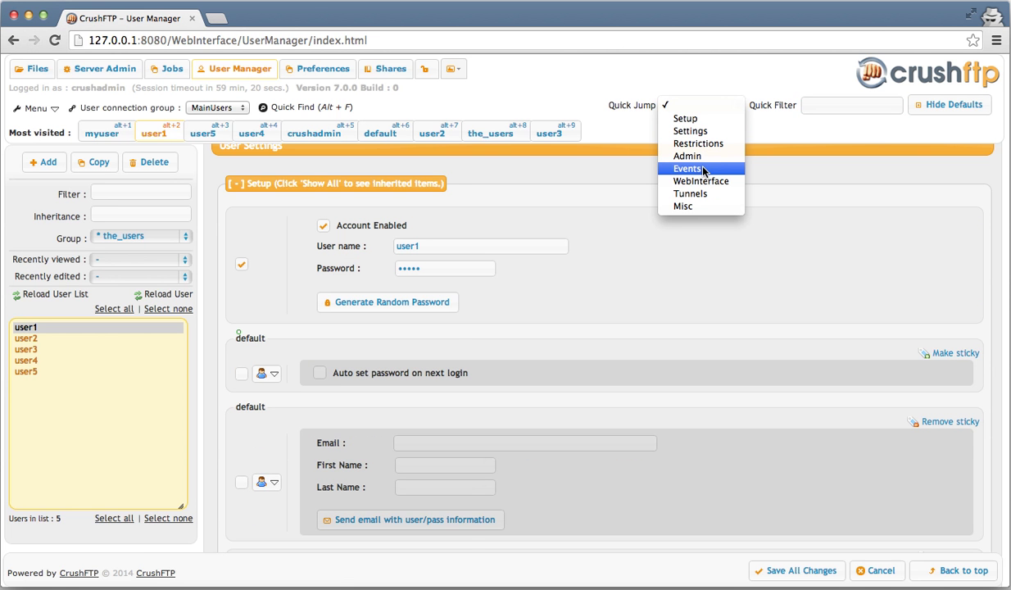
{"action": "left_click", "coordinate": [703, 169]}
- Add a new event named 'test' for user1 and save user1's settings
{"action": "left_click", "coordinate": [361, 217]}
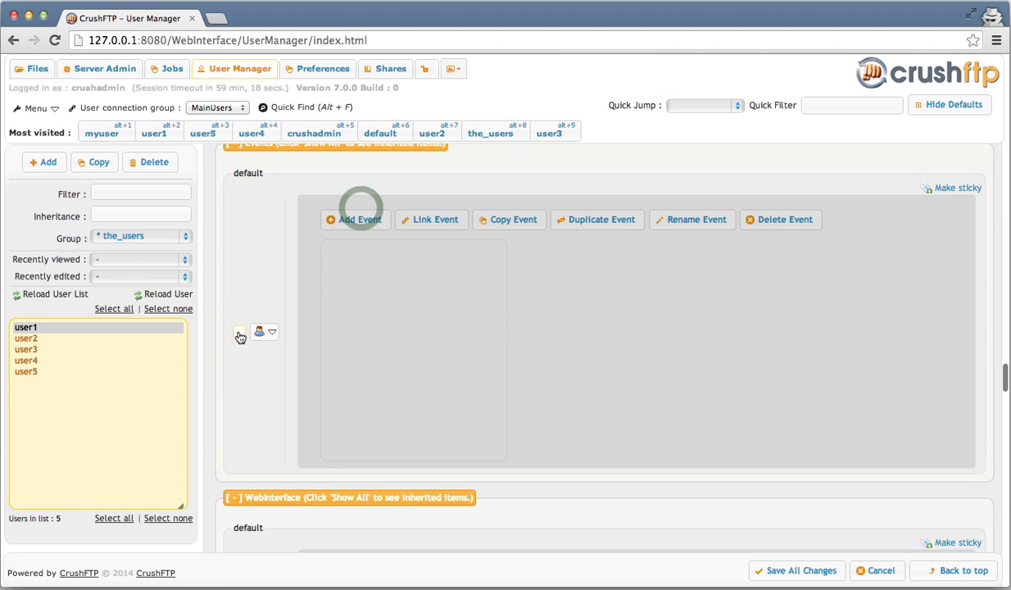
{"action": "type", "text": "test"}
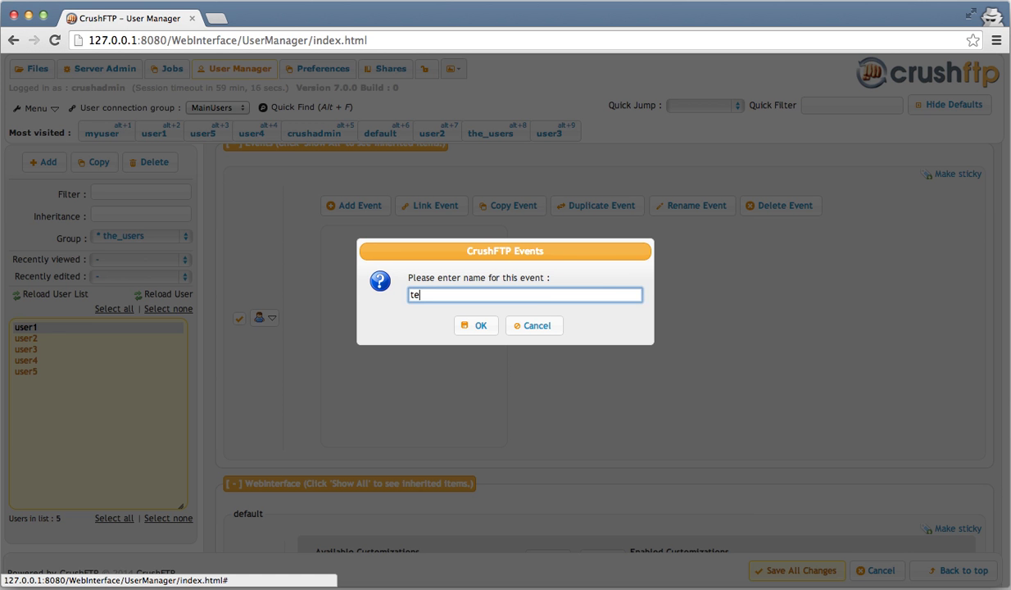
{"action": "key", "text": "Return"}
{"action": "left_click", "coordinate": [810, 573]}
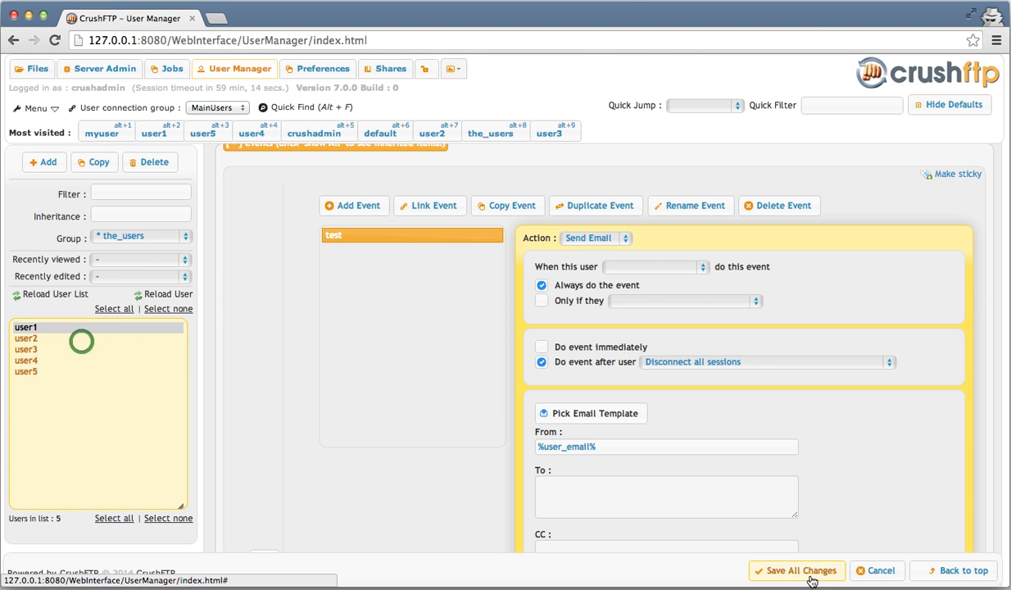
- Select user2 through user5 together and jump to their Events section
{"action": "left_click", "coordinate": [82, 339]}
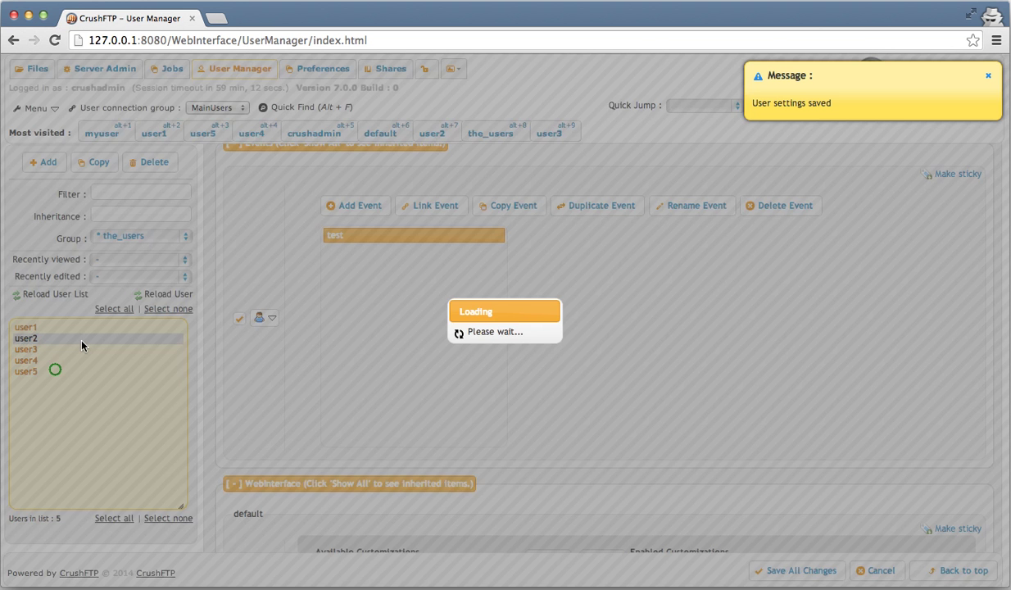
{"action": "left_click", "coordinate": [55, 370], "text": "shift"}
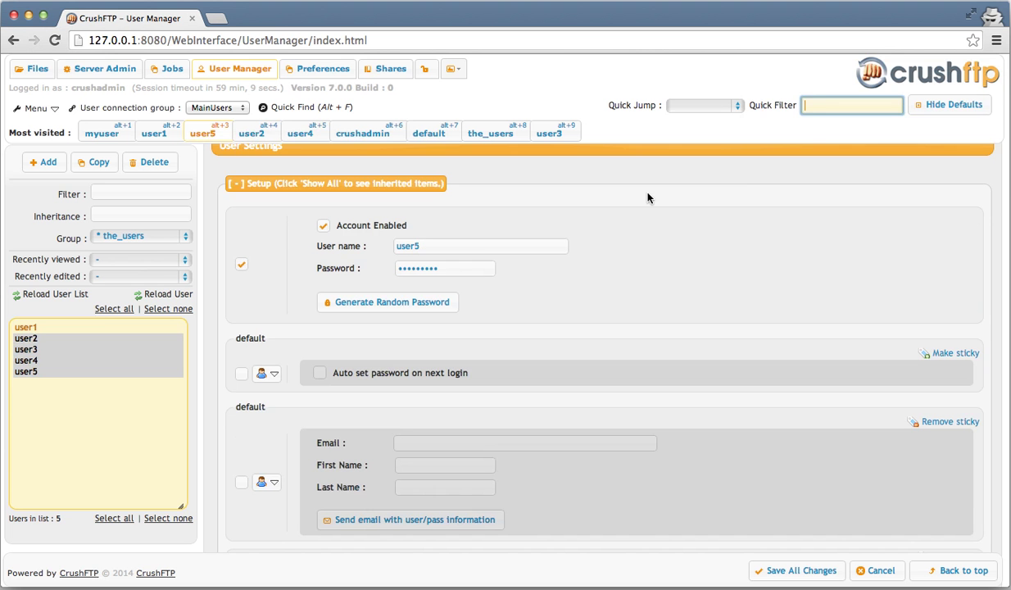
{"action": "left_click", "coordinate": [709, 162]}
{"action": "left_click", "coordinate": [715, 109]}
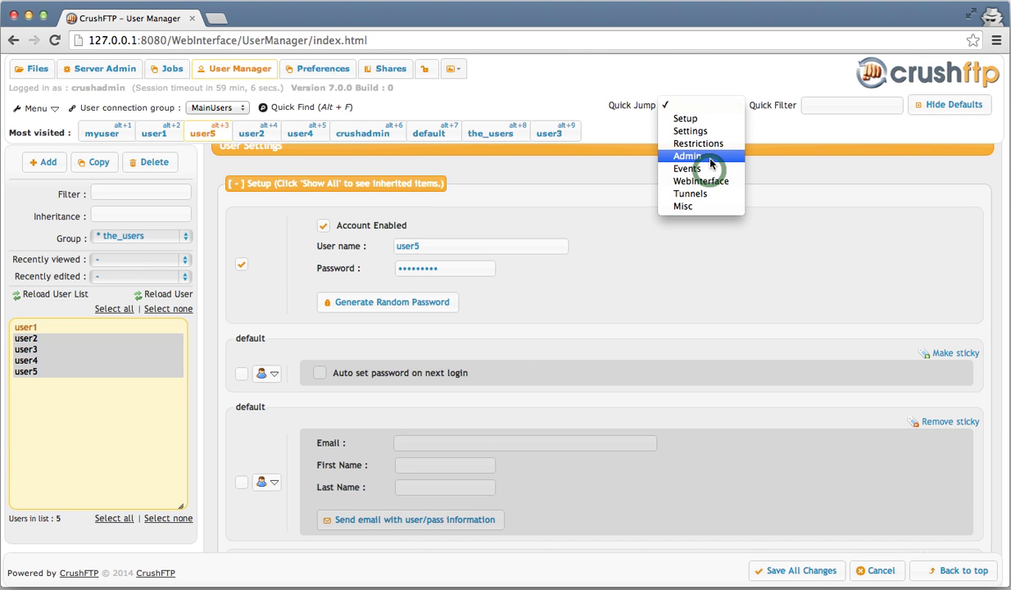
{"action": "left_click", "coordinate": [710, 169]}
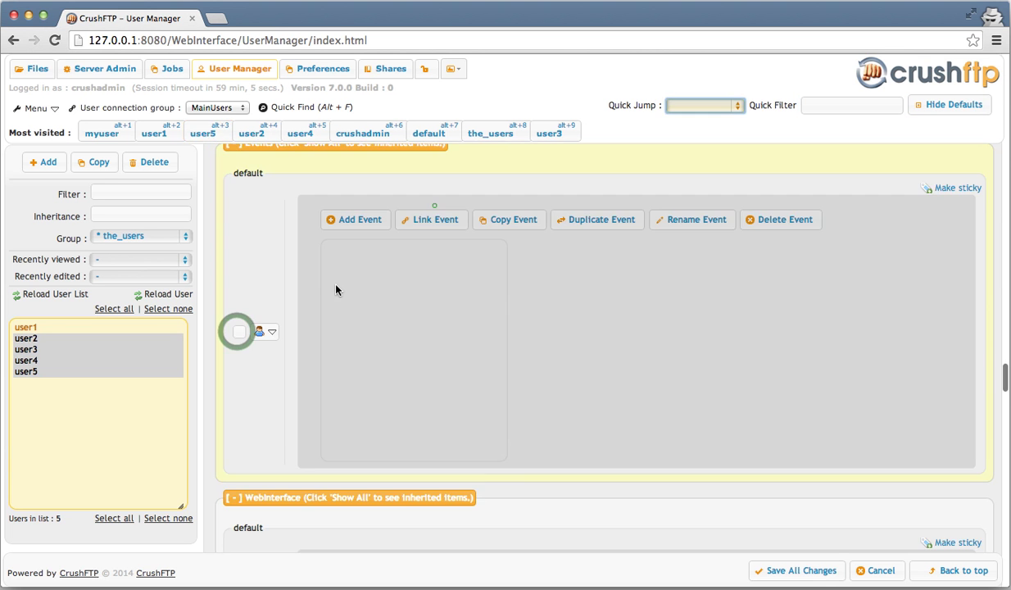
- Link the 'test' event from user1 into the selected users' Events
{"action": "left_click", "coordinate": [435, 218]}
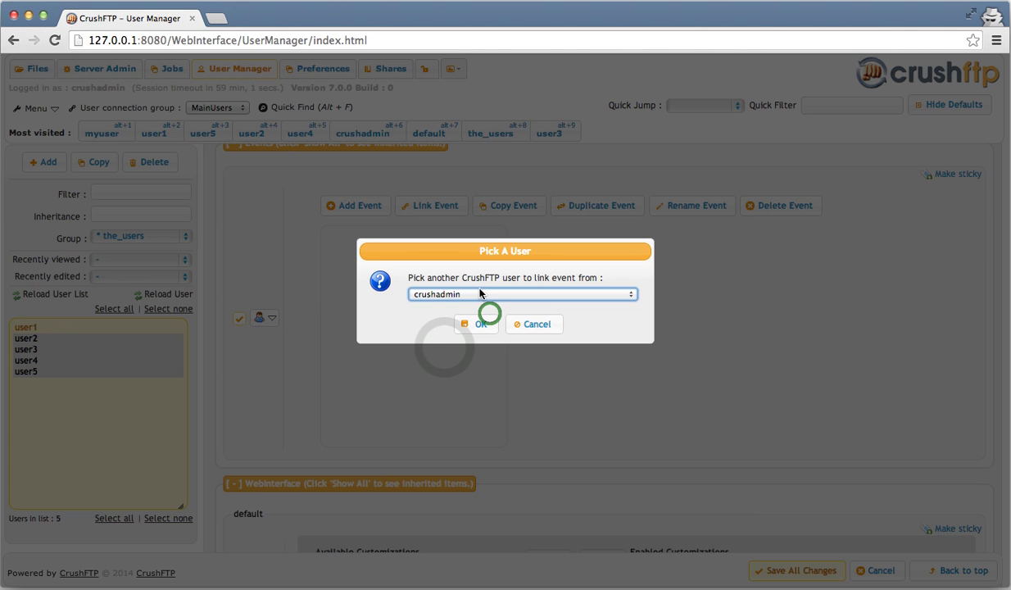
{"action": "left_click", "coordinate": [428, 293]}
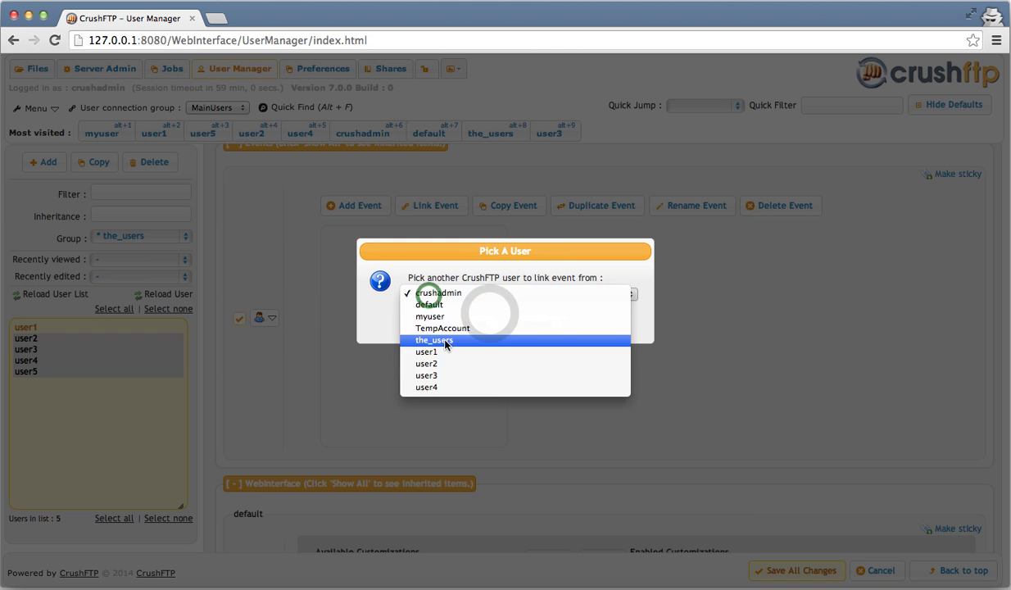
{"action": "left_click", "coordinate": [432, 351]}
{"action": "left_click", "coordinate": [469, 322]}
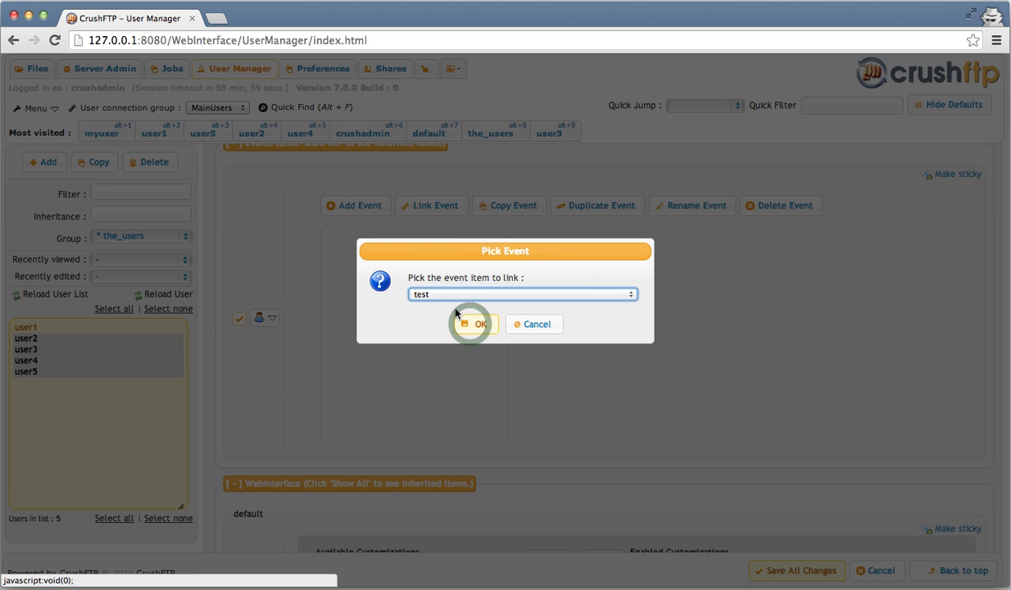
{"action": "left_click", "coordinate": [471, 326]}
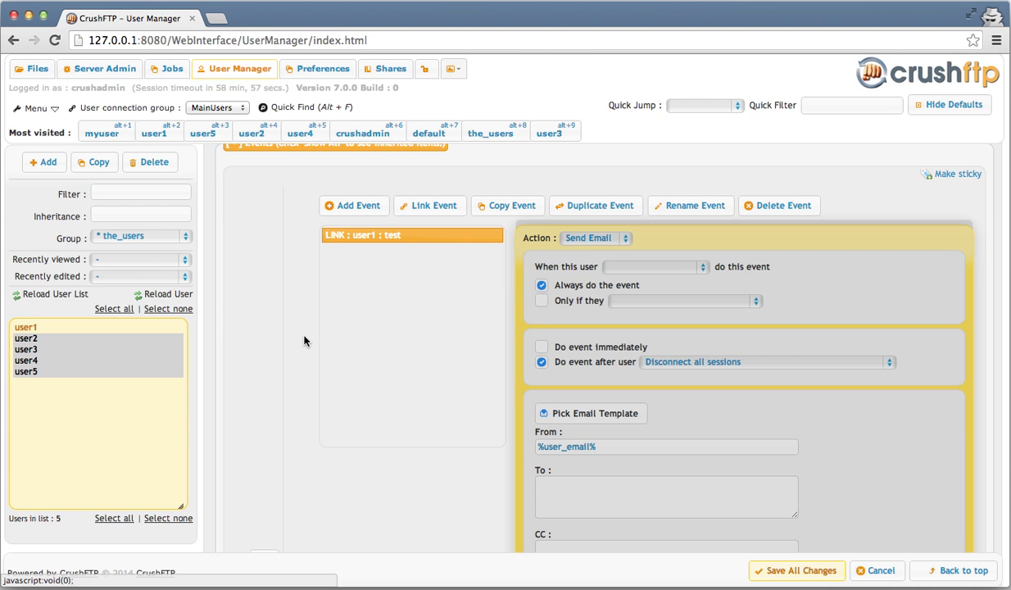
- Apply the linked event to all selected users and save all changes
{"action": "scroll", "coordinate": [292, 342], "scroll_direction": "down", "scroll_amount": 5}
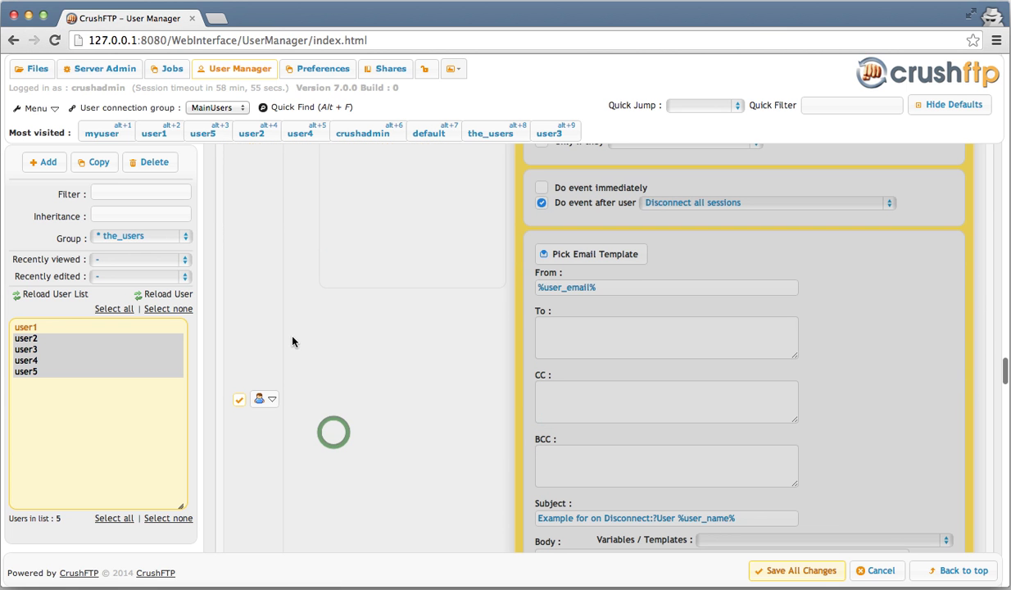
{"action": "left_click", "coordinate": [271, 398]}
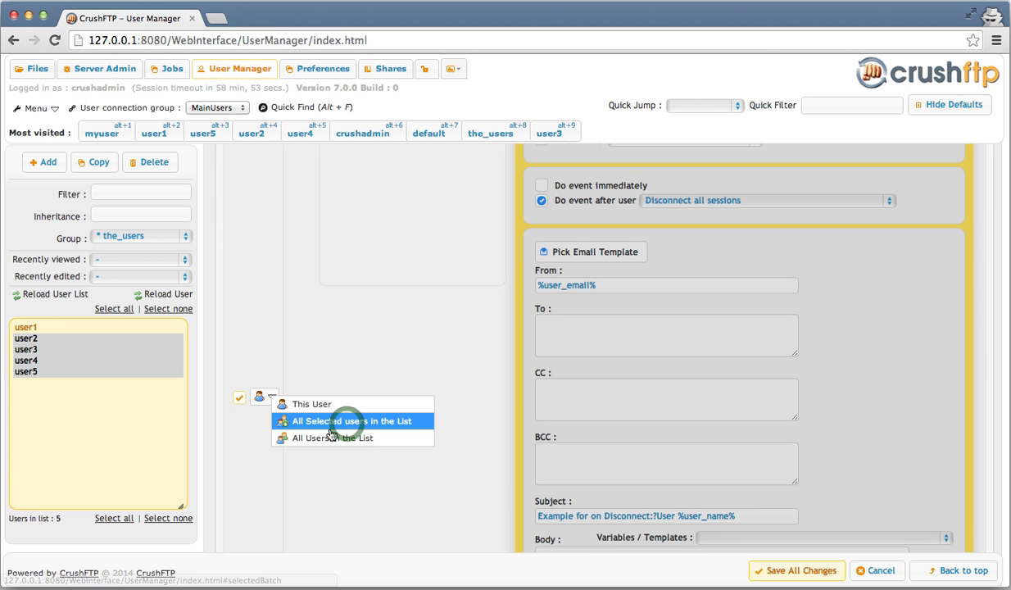
{"action": "left_click", "coordinate": [347, 421]}
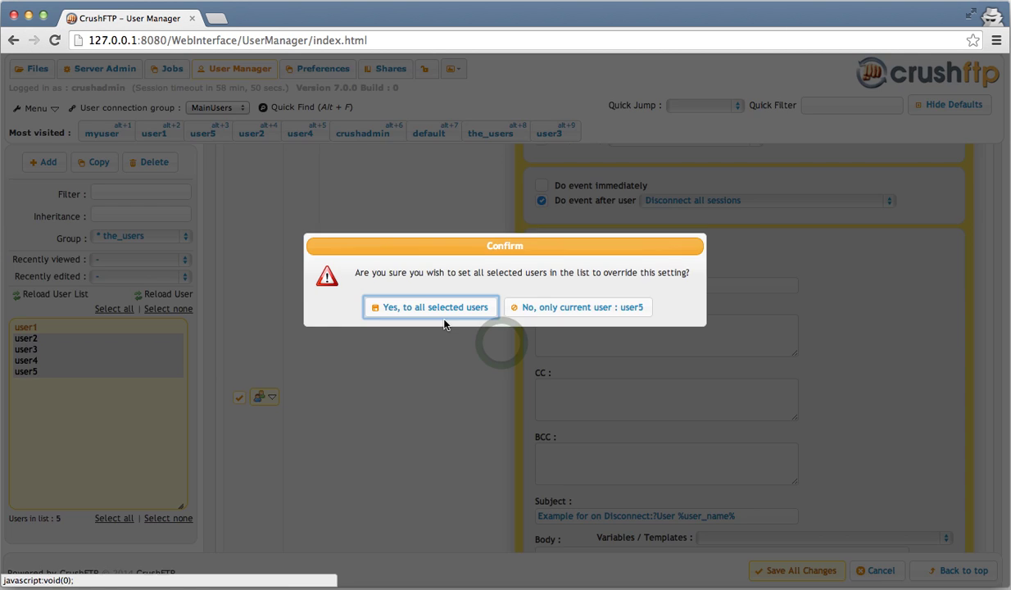
{"action": "left_click", "coordinate": [445, 310]}
{"action": "left_click", "coordinate": [791, 571]}
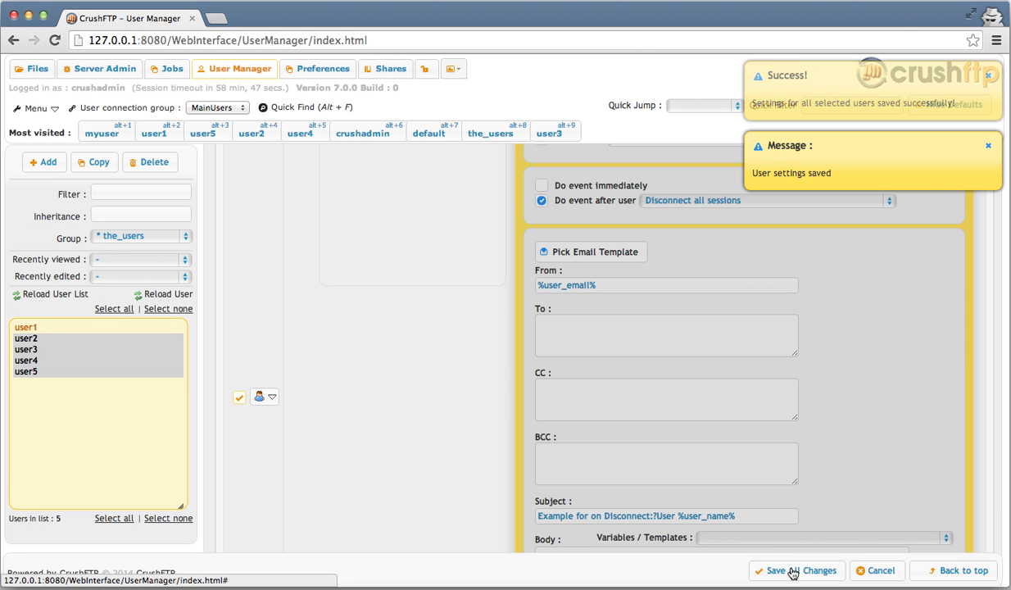
- Scroll user5's settings back up to the Inheritance / Templates section at the top
{"action": "scroll", "coordinate": [673, 270], "scroll_direction": "up", "scroll_amount": 2}
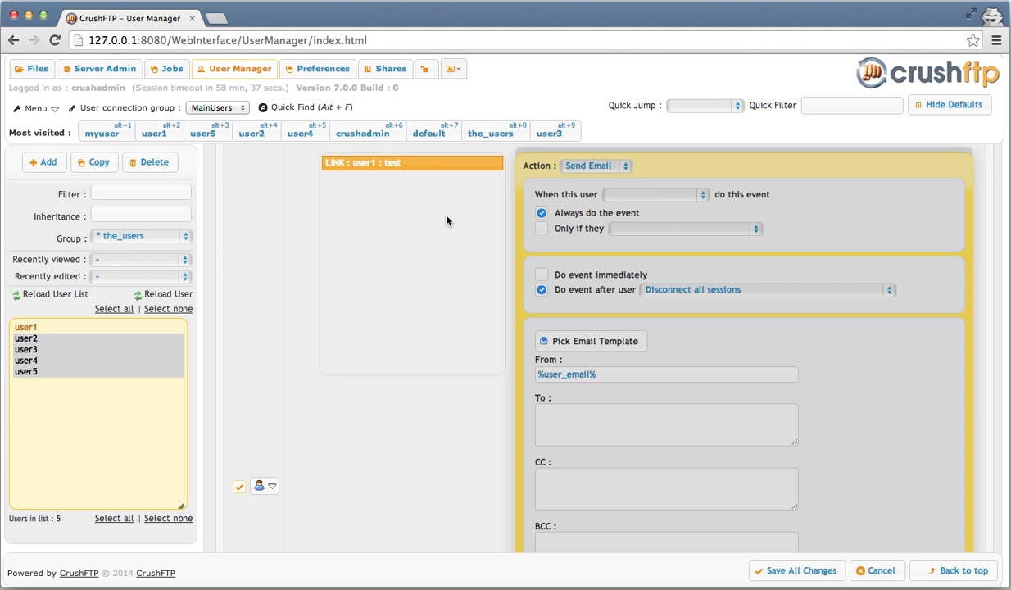
{"action": "scroll", "coordinate": [446, 220], "scroll_direction": "up", "scroll_amount": 10}
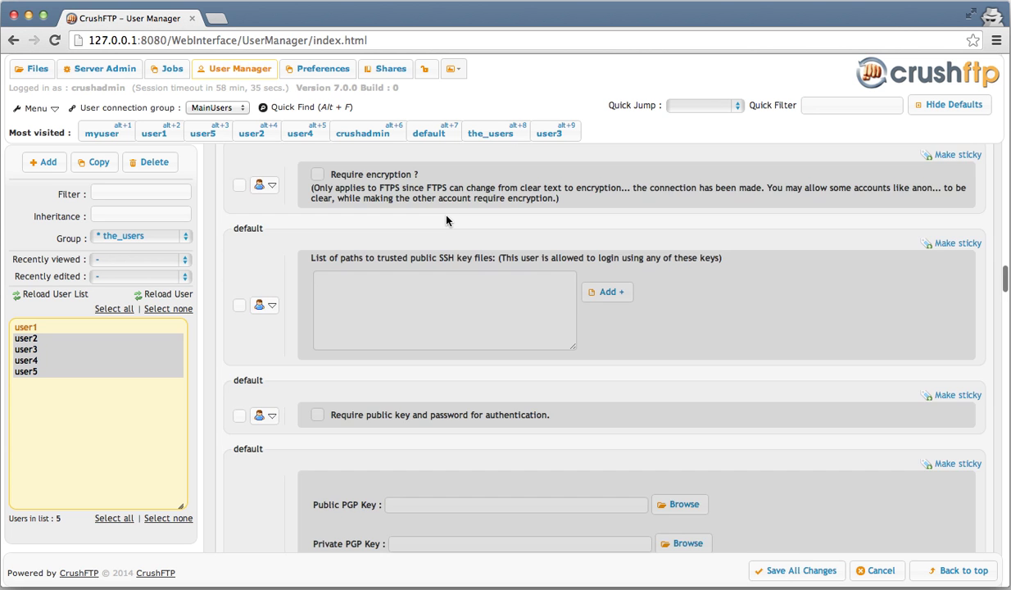
{"action": "scroll", "coordinate": [446, 220], "scroll_direction": "up", "scroll_amount": 10}
{"action": "scroll", "coordinate": [446, 220], "scroll_direction": "up", "scroll_amount": 10}
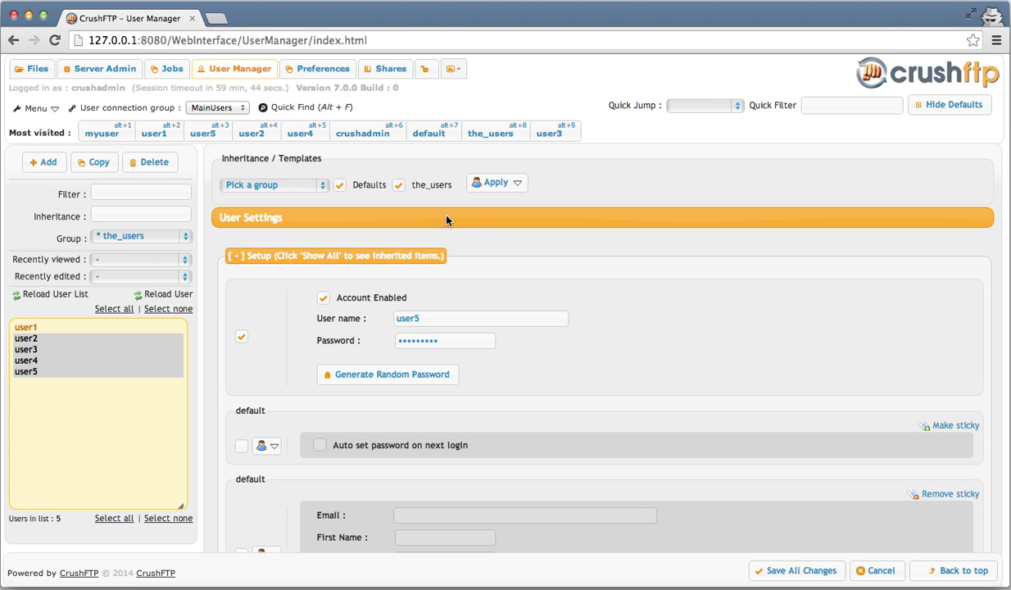
- Untick the_users so user5 inherits only from Defaults, apply that inheritance, and save
{"action": "left_click", "coordinate": [518, 183]}
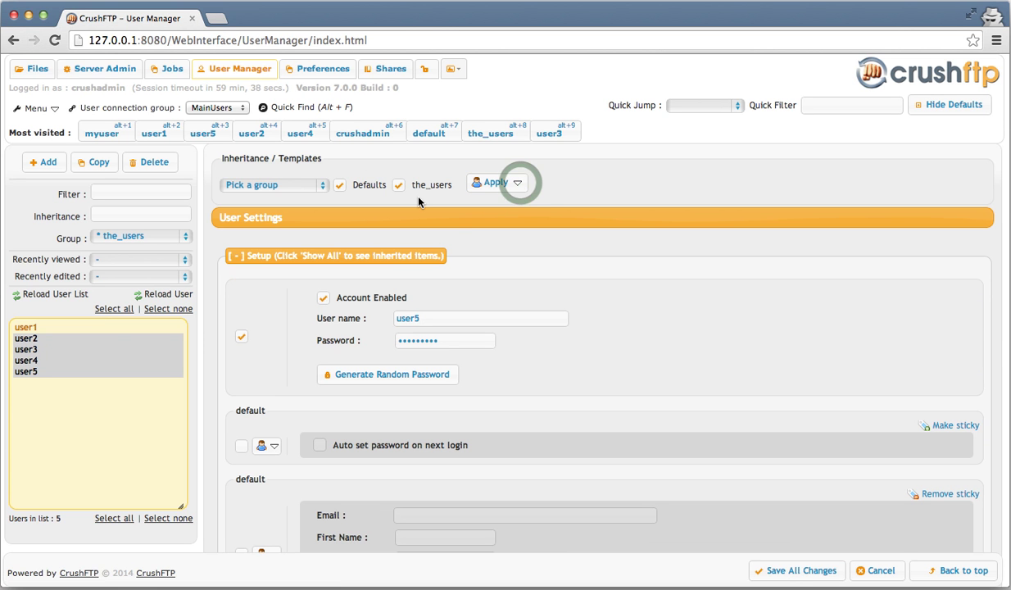
{"action": "left_click", "coordinate": [519, 184]}
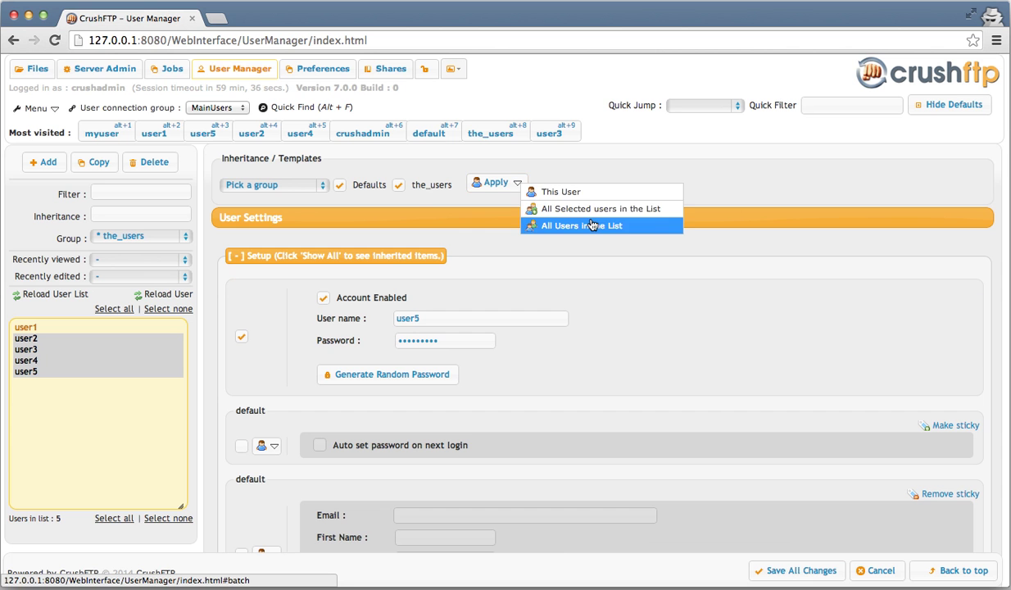
{"action": "left_click", "coordinate": [596, 209]}
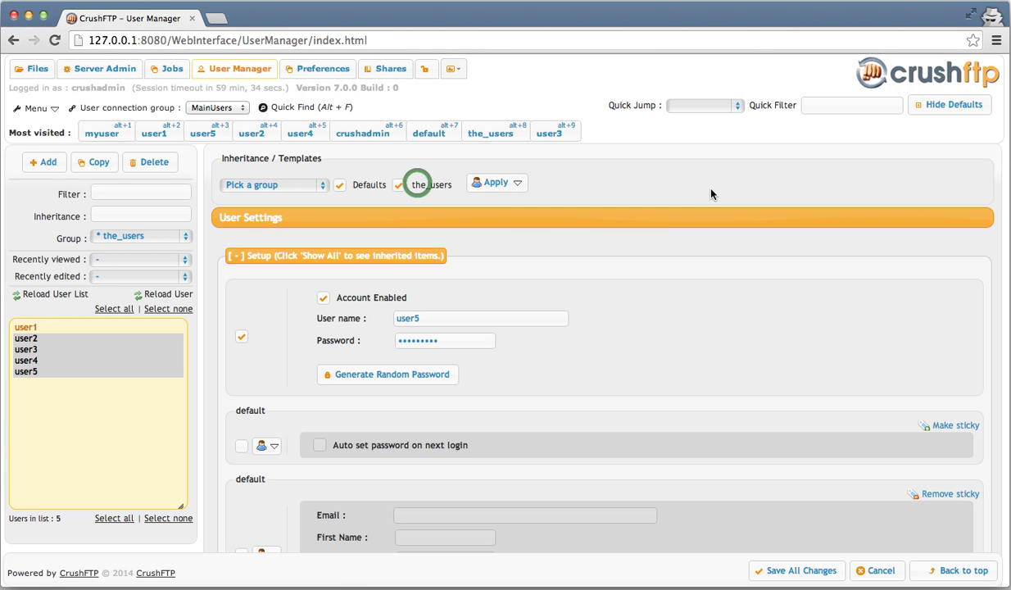
{"action": "left_click", "coordinate": [418, 187]}
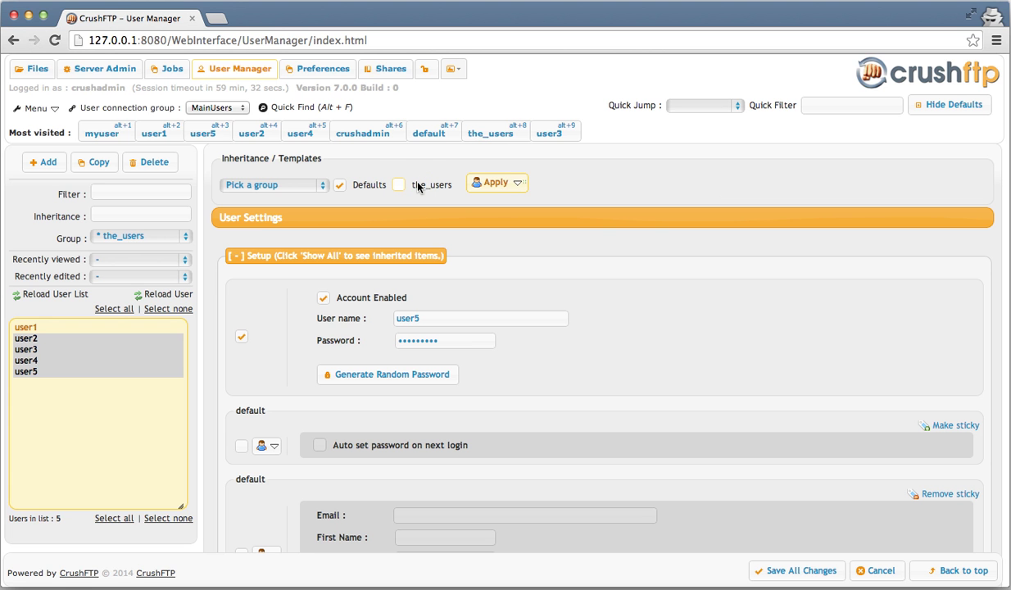
{"action": "left_click", "coordinate": [517, 182]}
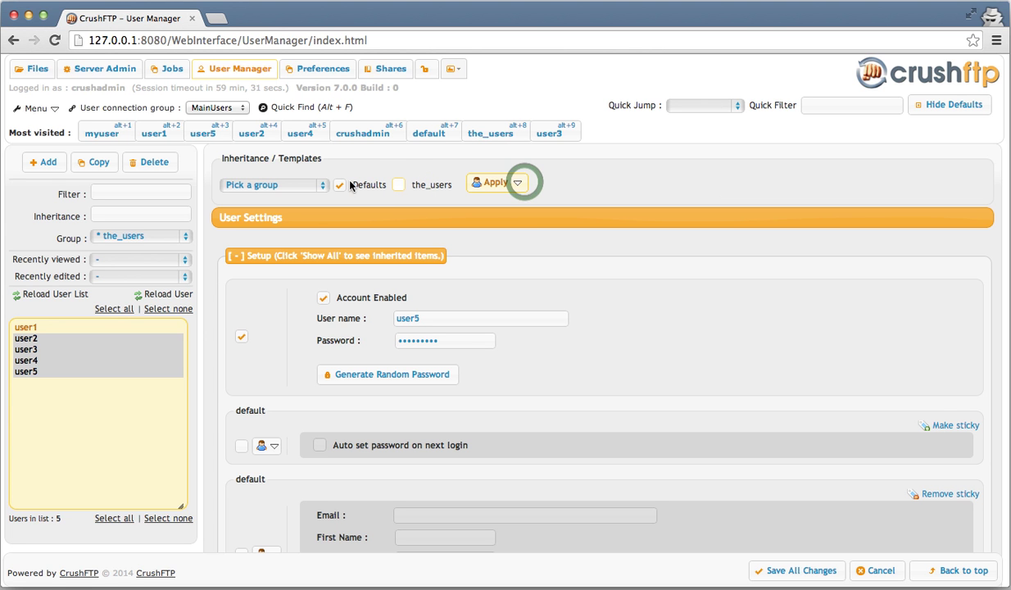
{"action": "left_click", "coordinate": [525, 187]}
{"action": "left_click", "coordinate": [572, 190]}
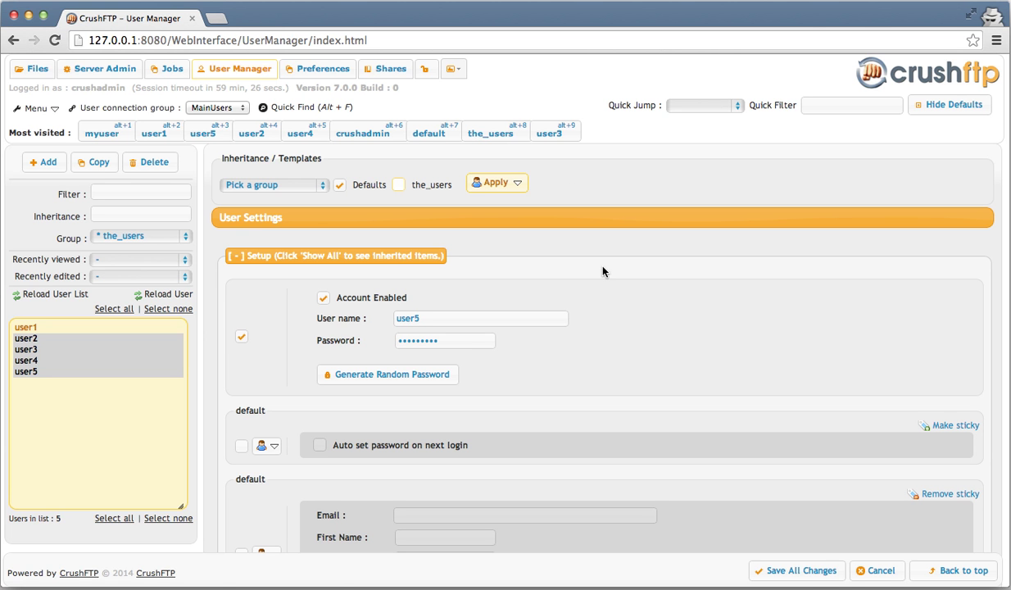
{"action": "left_click", "coordinate": [805, 571]}
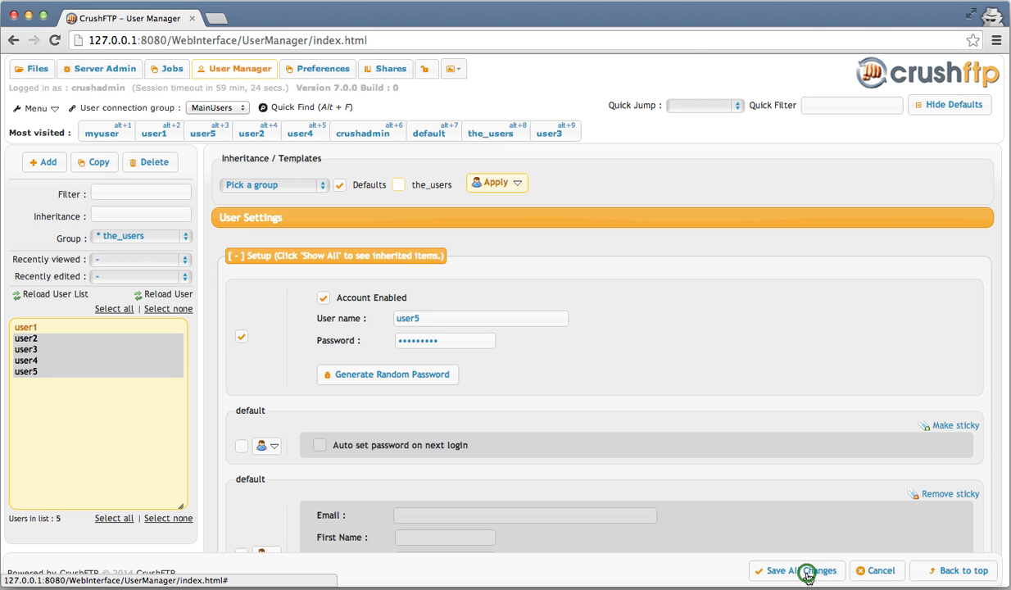